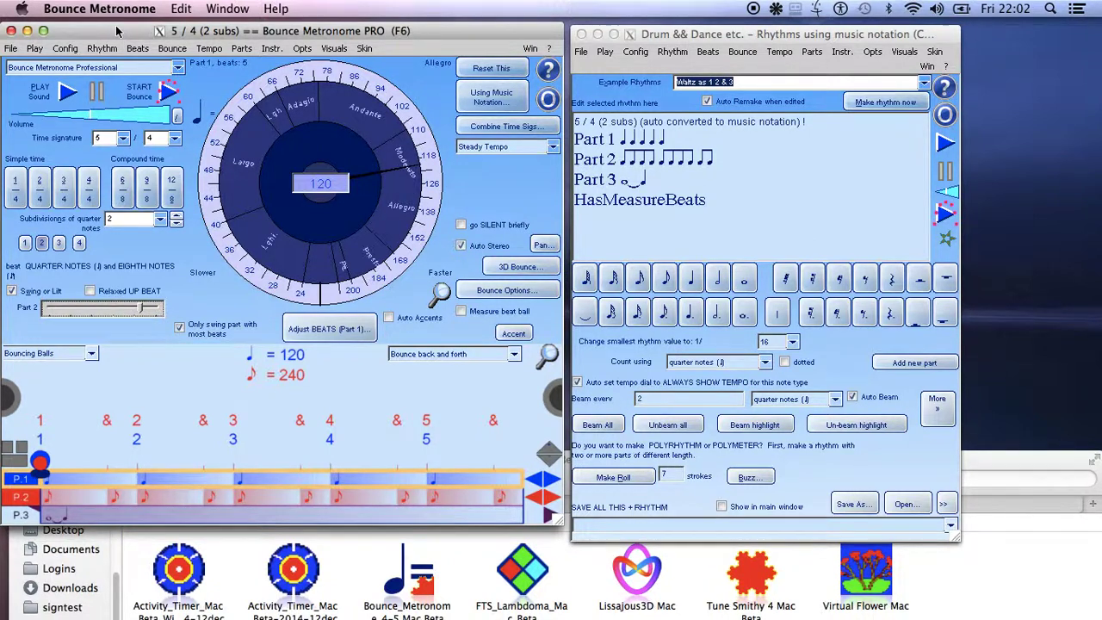
left_click(123, 140)
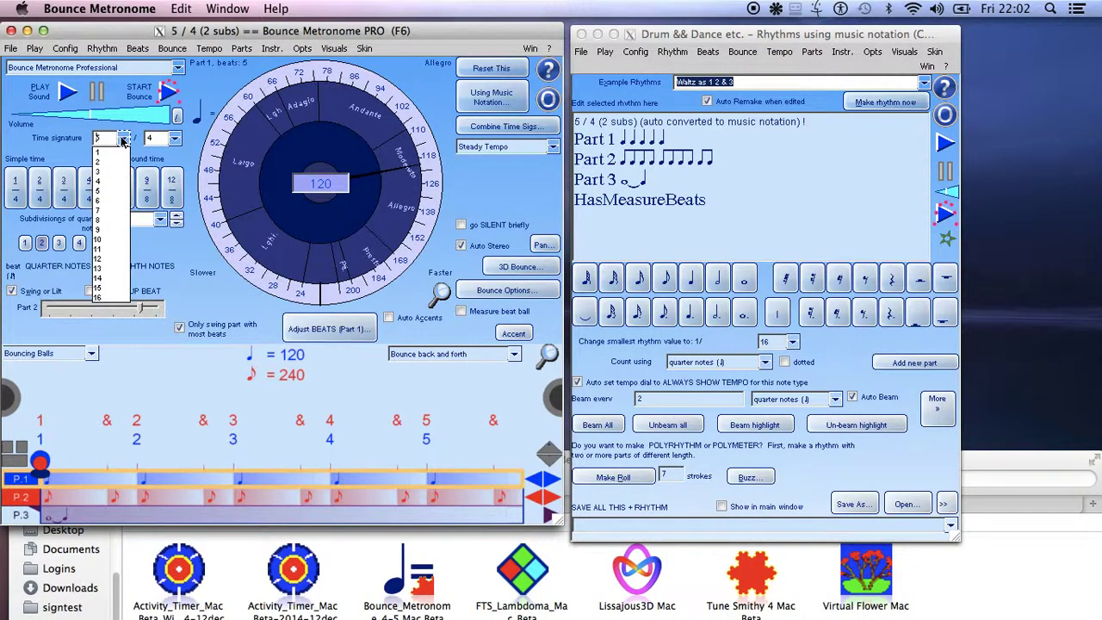
left_click(123, 139)
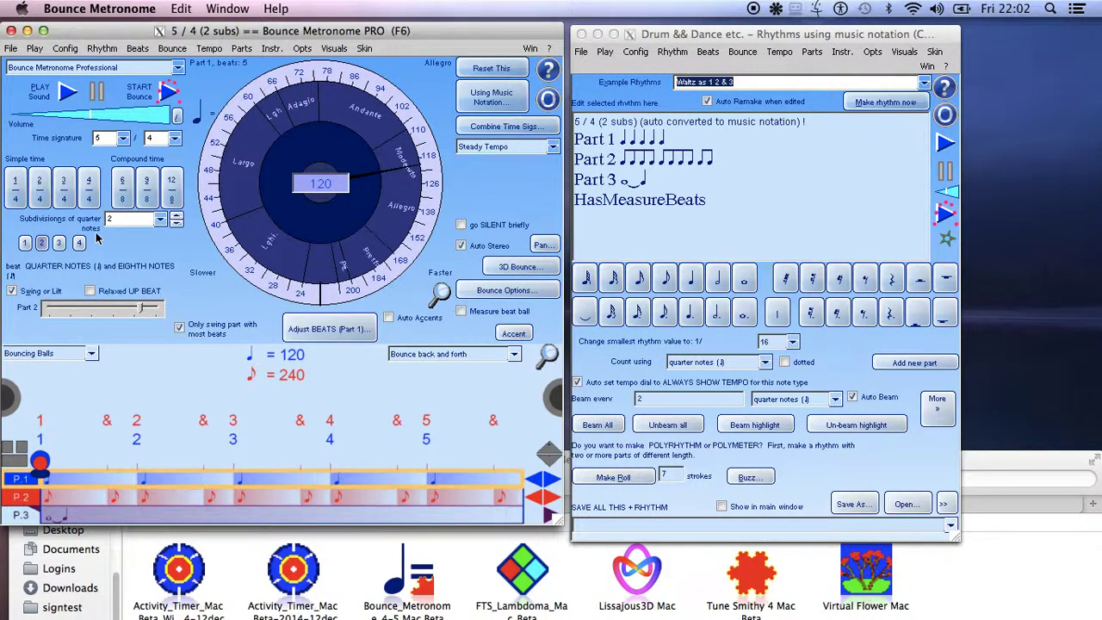
Bring up the music notation rhythm window and reduce the swing amount for Part 2.
left_click(507, 101)
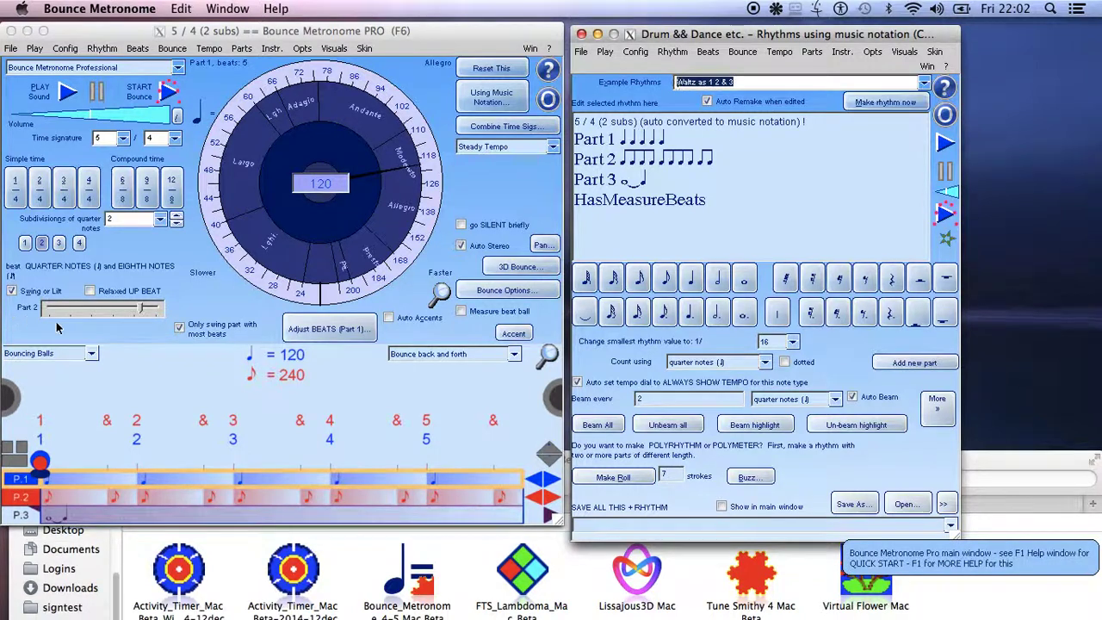
left_click(141, 311)
left_click_drag(141, 312, 103, 311)
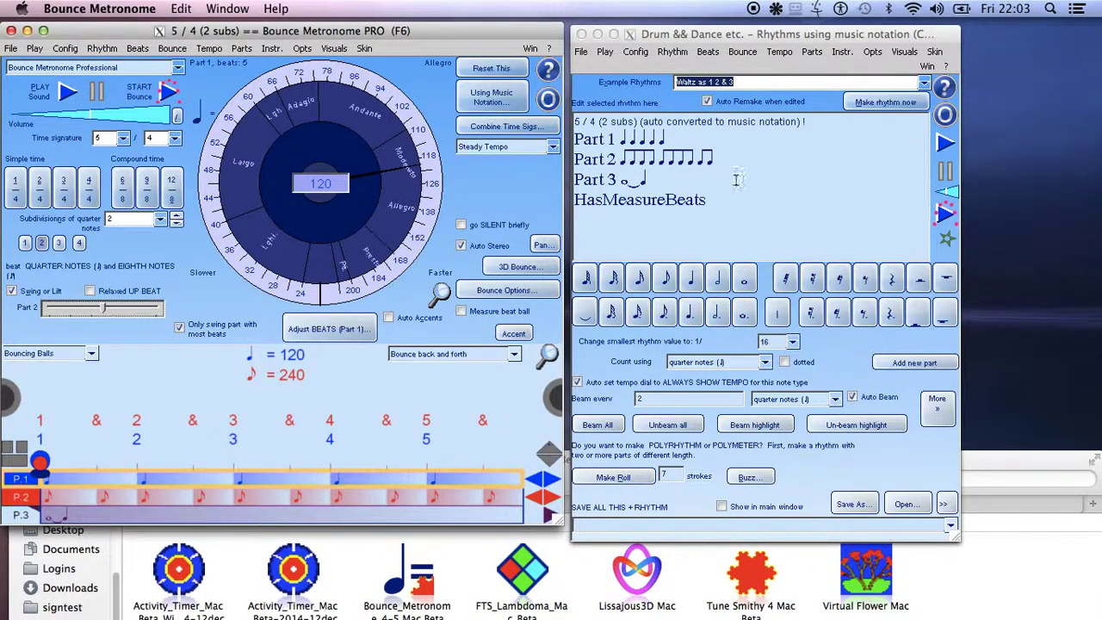
Open the individual beat adjustments for Part 1, lower beat 2's volume to 89% and alter its timing.
left_click(143, 49)
left_click(148, 66)
left_click(910, 325)
left_click_drag(910, 326, 936, 301)
right_click(908, 312)
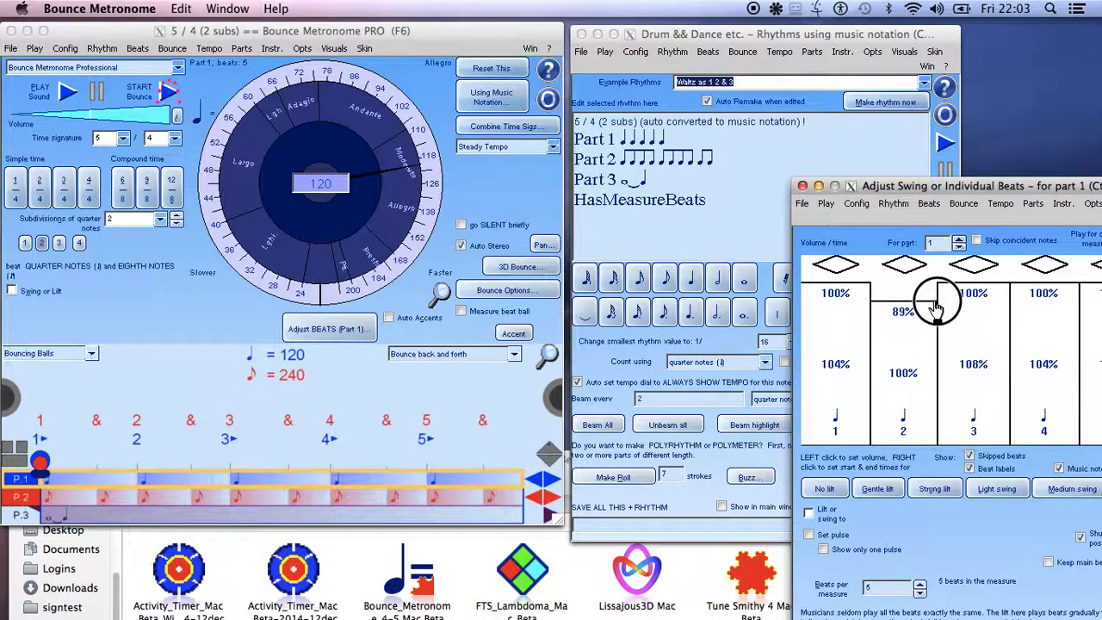
Close the beat adjustment window and move the music notation window slightly away from the metronome.
left_click_drag(953, 196, 731, 176)
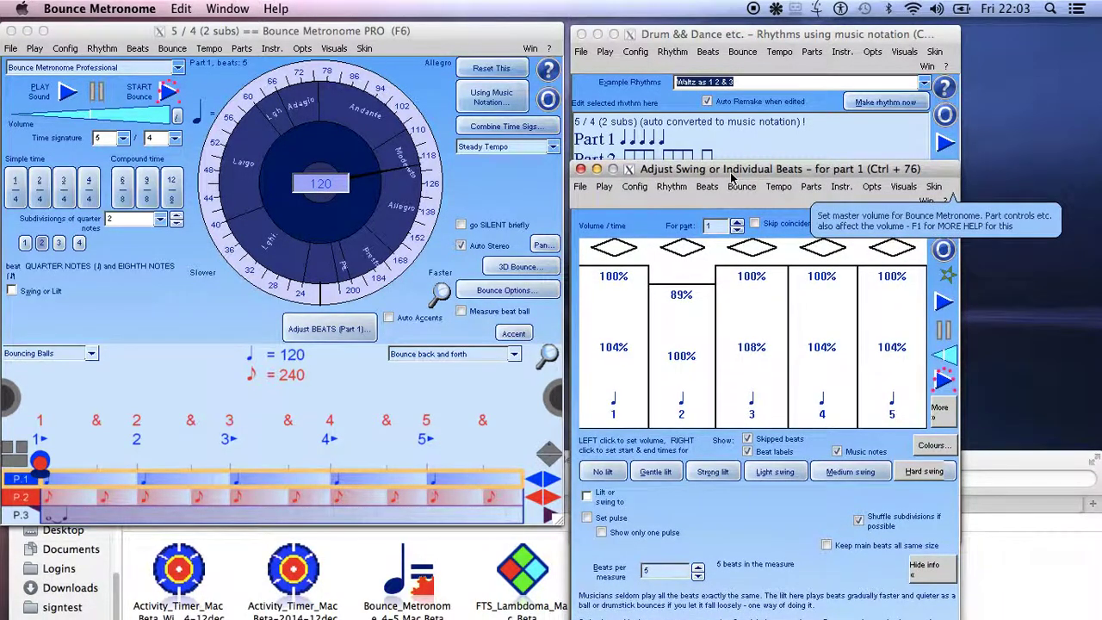
left_click_drag(728, 175, 742, 137)
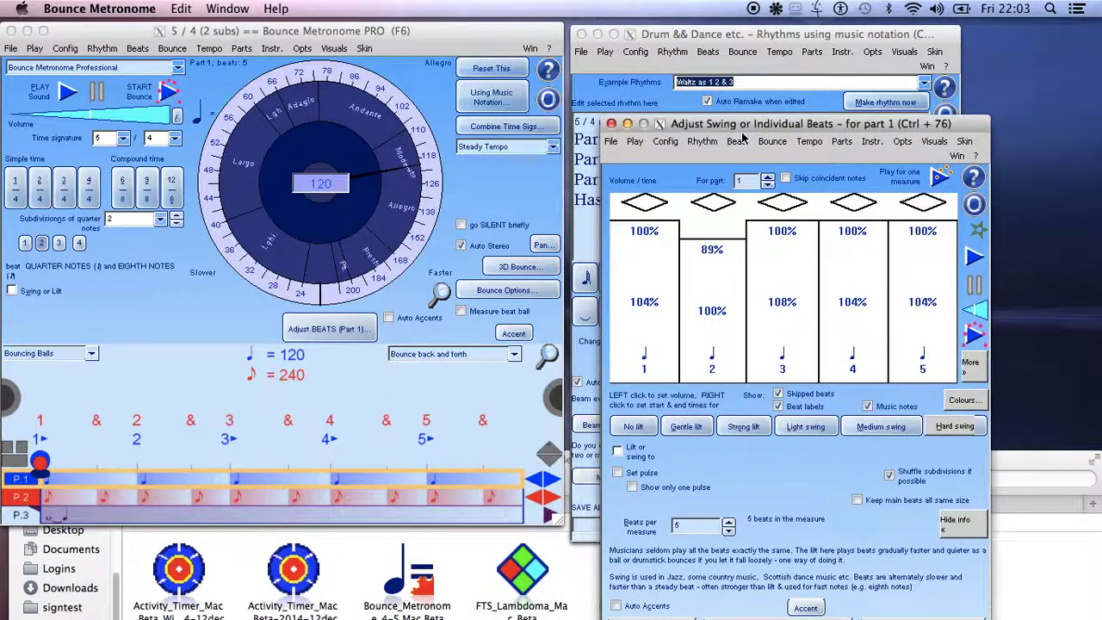
left_click(612, 124)
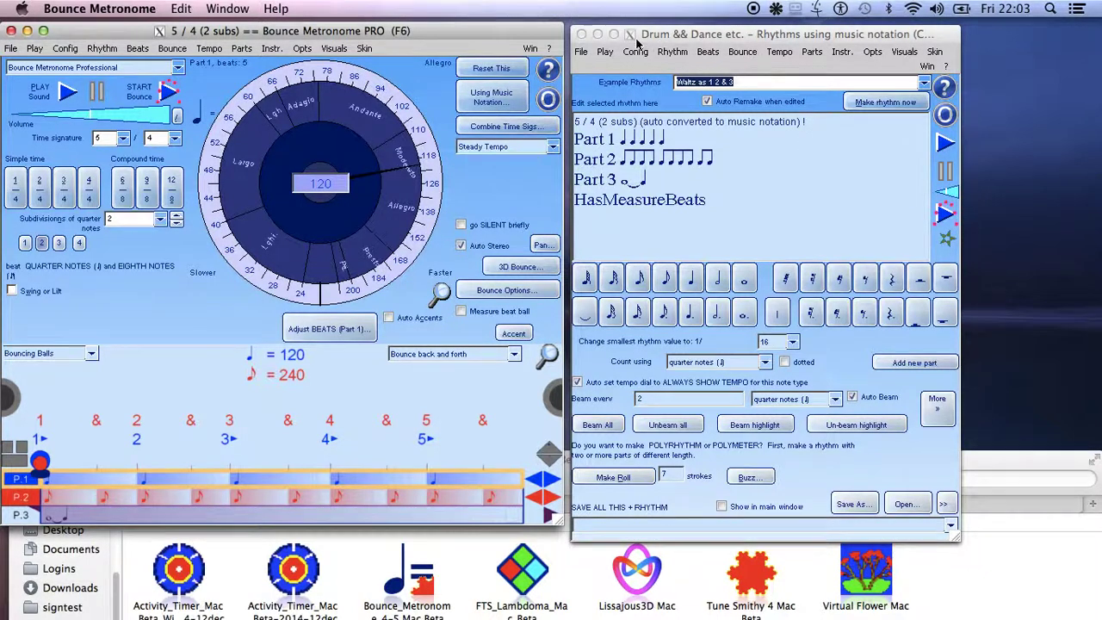
left_click_drag(702, 39, 734, 41)
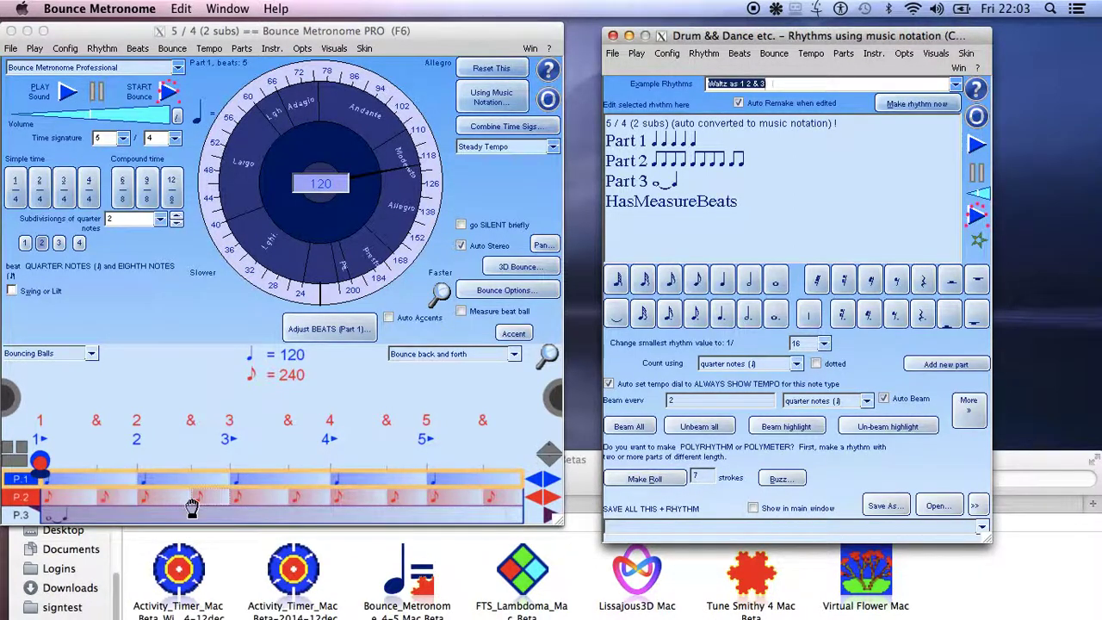
Reset Swing or Lift to off and skip the second, third, sixth, seventh and ninth notes of Part 2.
left_click(19, 293)
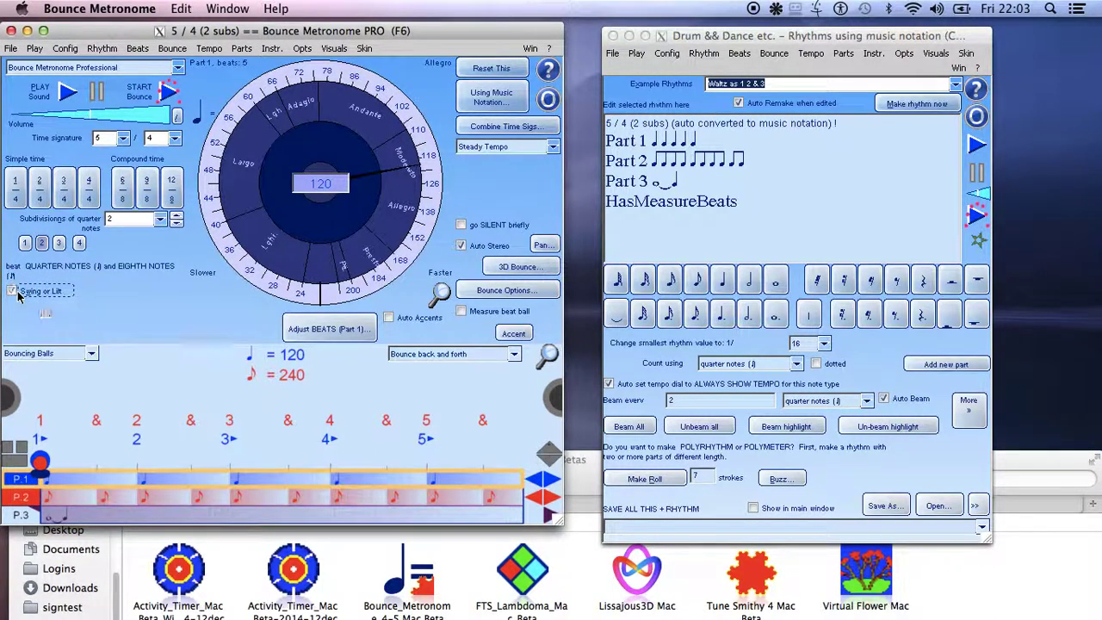
left_click(19, 292)
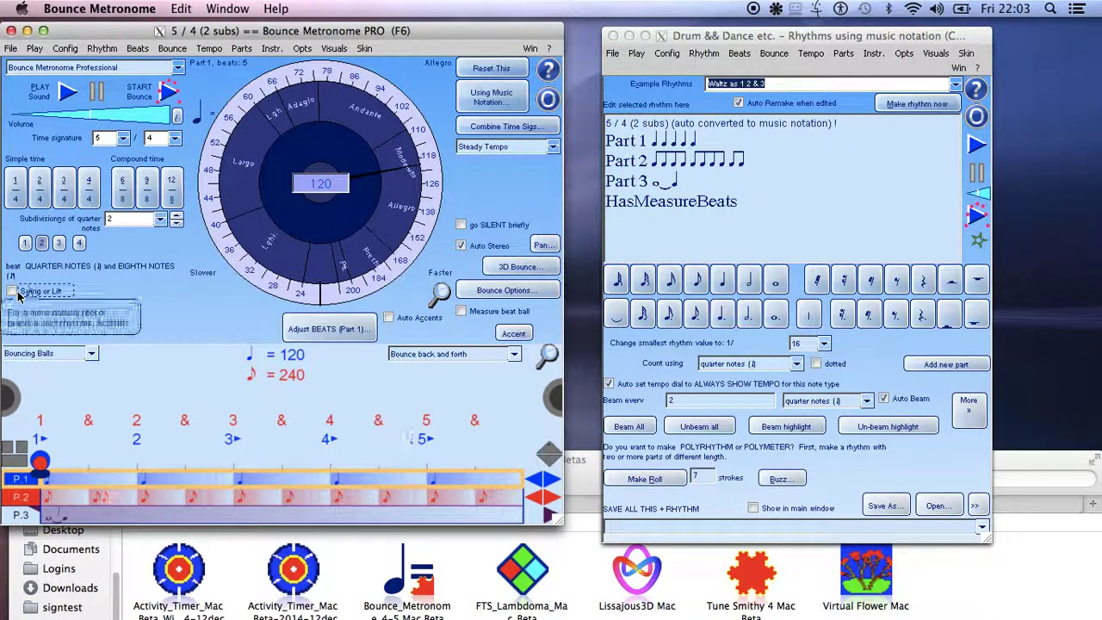
left_click(120, 505)
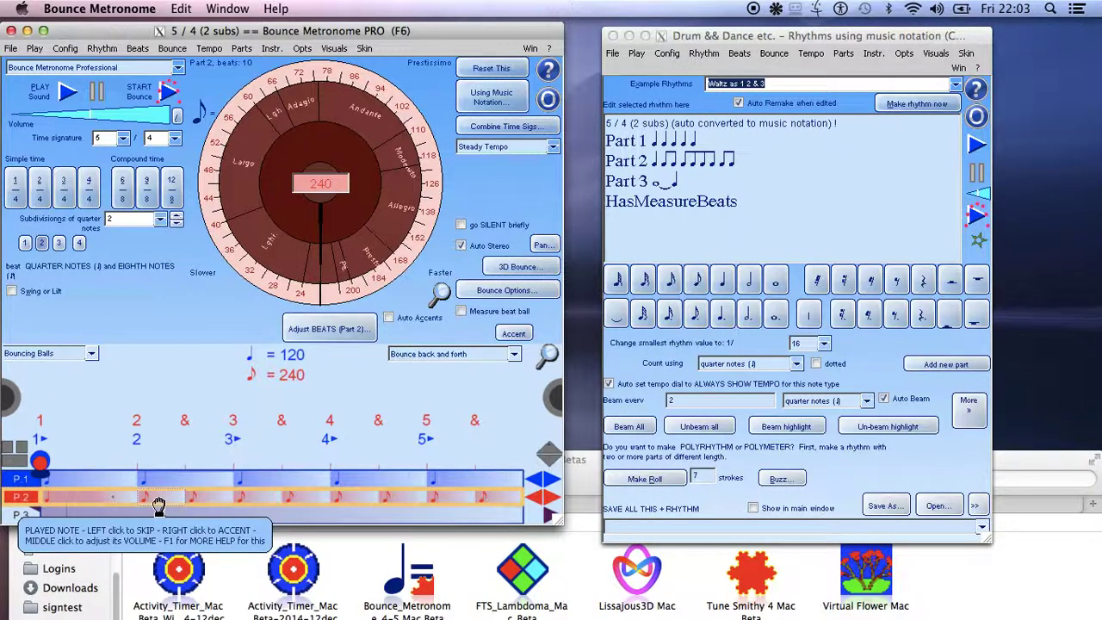
left_click(158, 504)
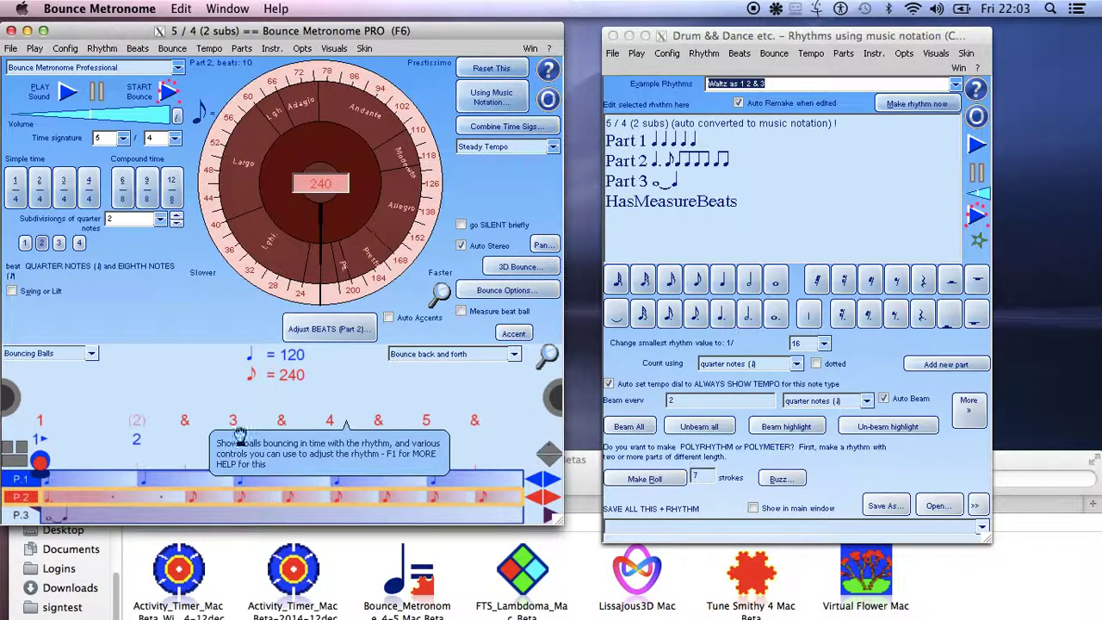
mouse_move(52, 506)
left_mouse_down()
mouse_move(452, 507)
mouse_move(379, 508)
mouse_move(387, 514)
left_mouse_up()
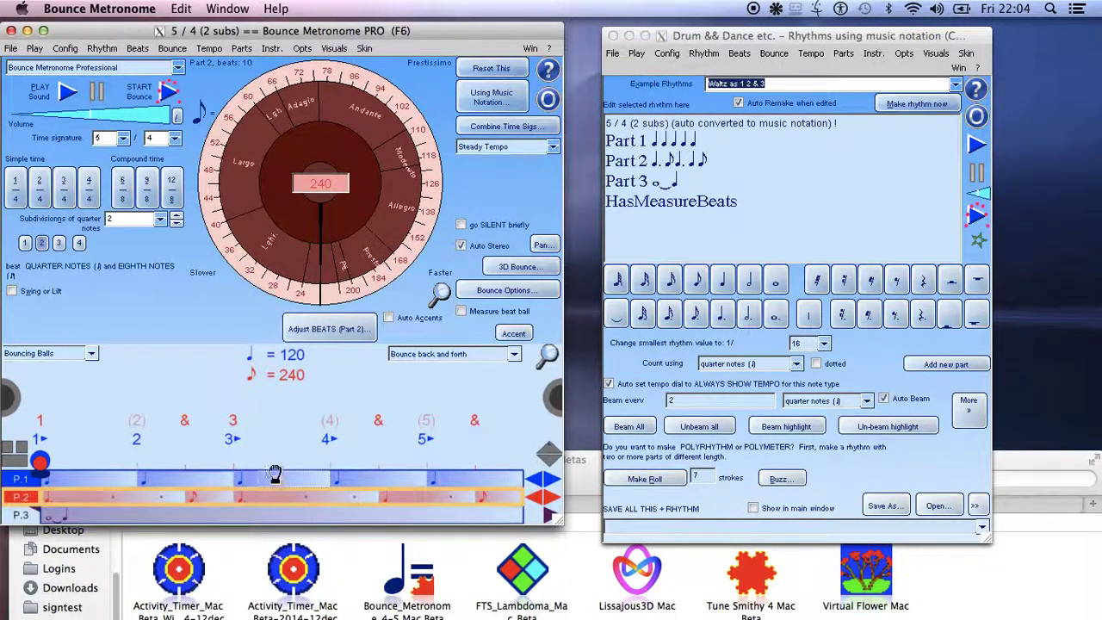
Load the West coast swing example rhythm in the music notation window.
left_click(727, 191)
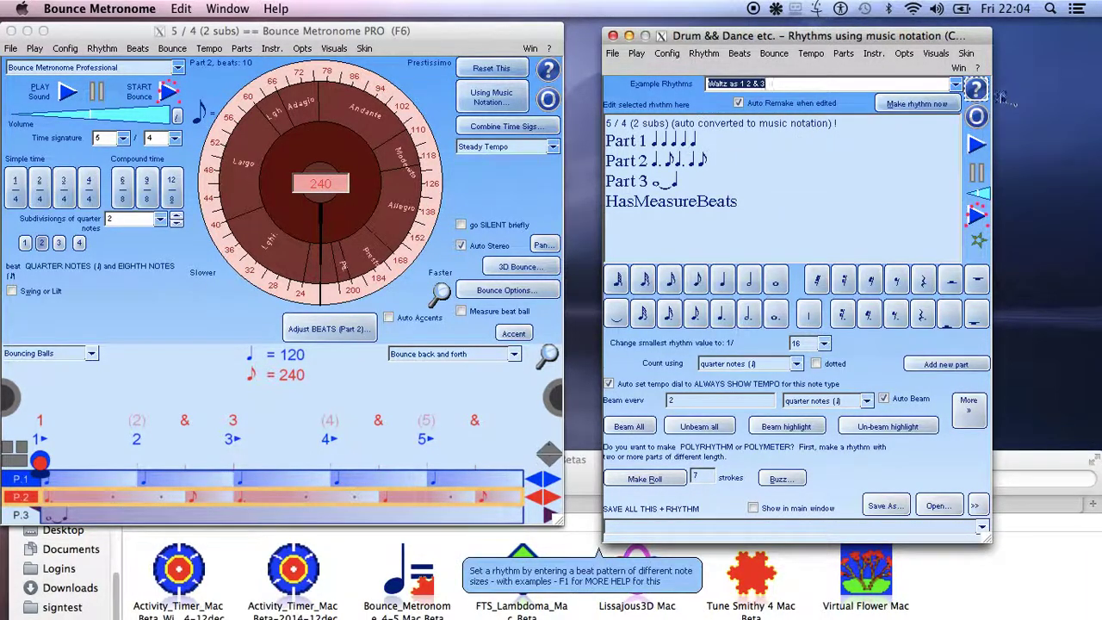
left_click(955, 84)
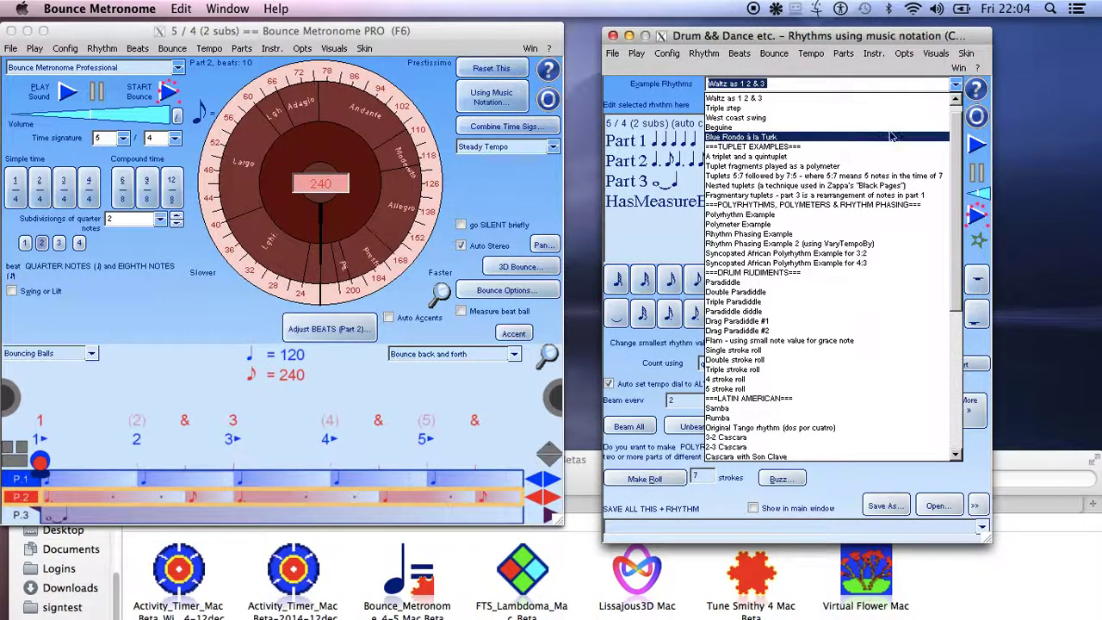
left_click(865, 118)
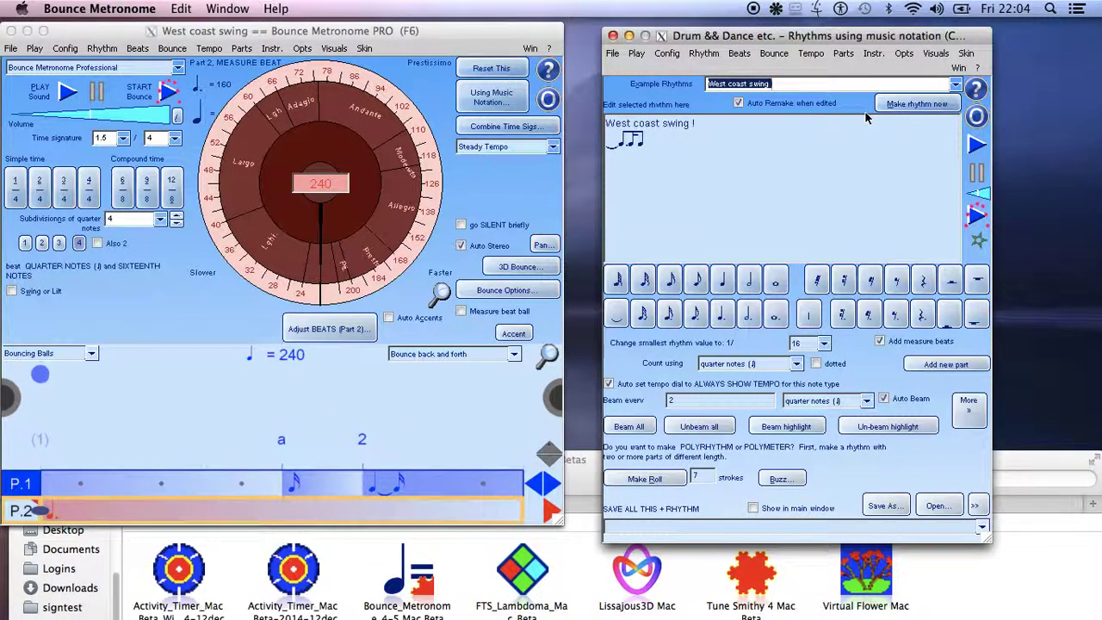
Look through the example rhythms and the Pro presets, keeping the Bounce Metronome Professional preset.
left_click(957, 86)
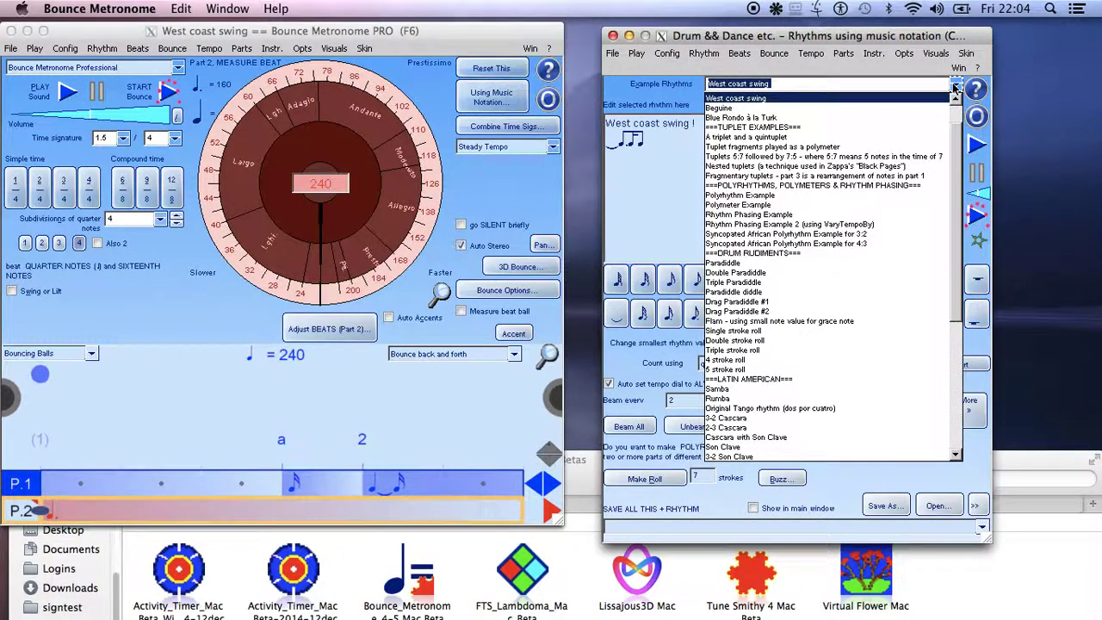
left_click_drag(959, 216, 954, 155)
left_click(736, 39)
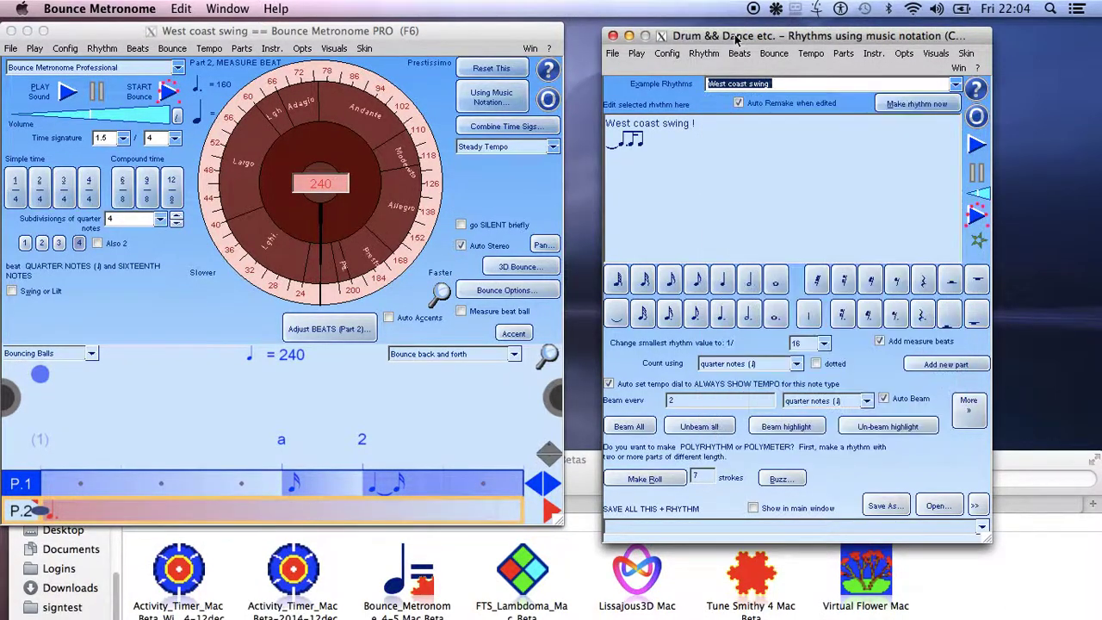
left_click(175, 68)
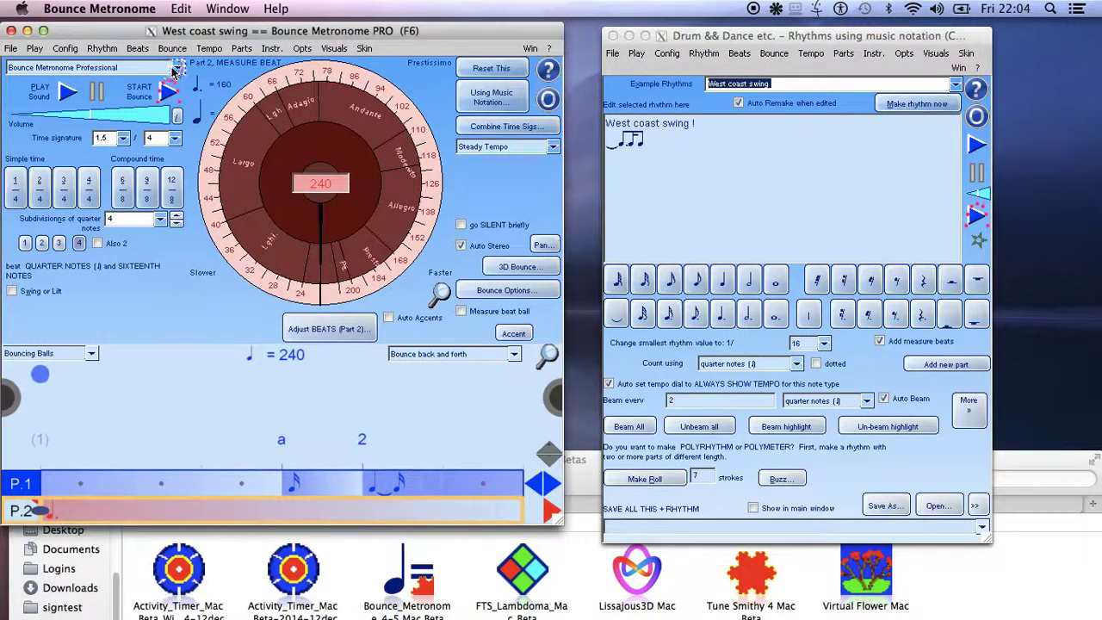
left_click(175, 67)
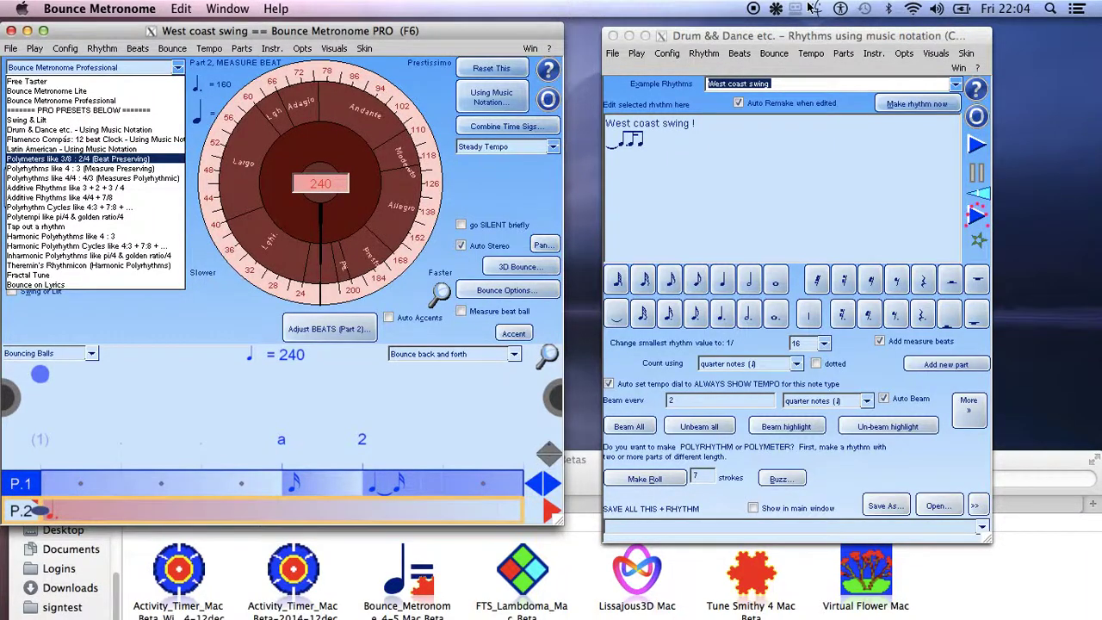
left_click(780, 38)
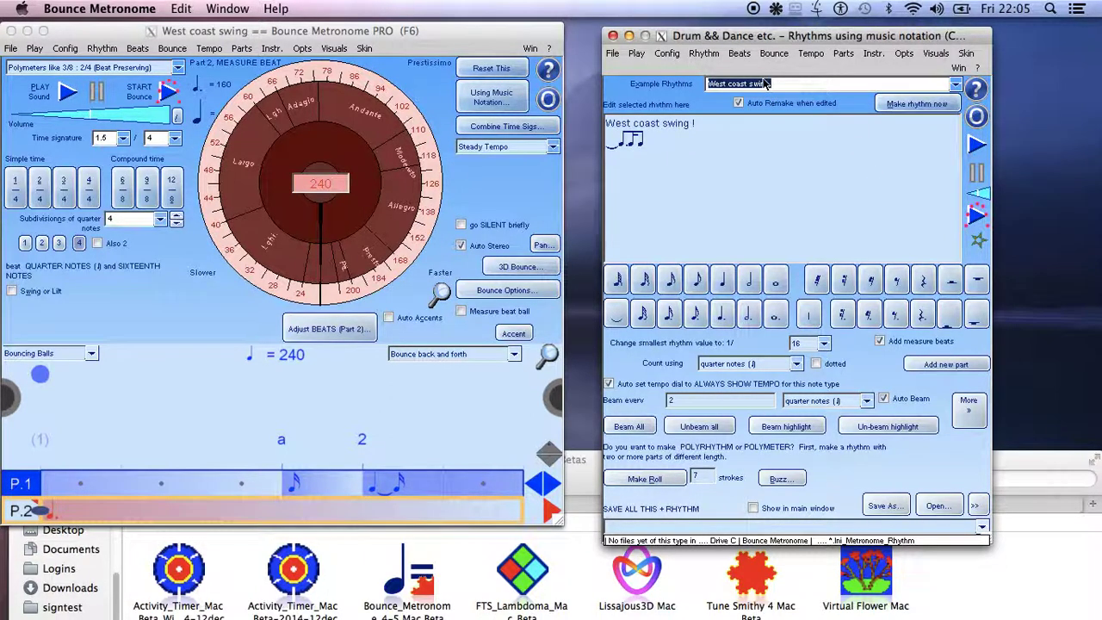
left_click(472, 36)
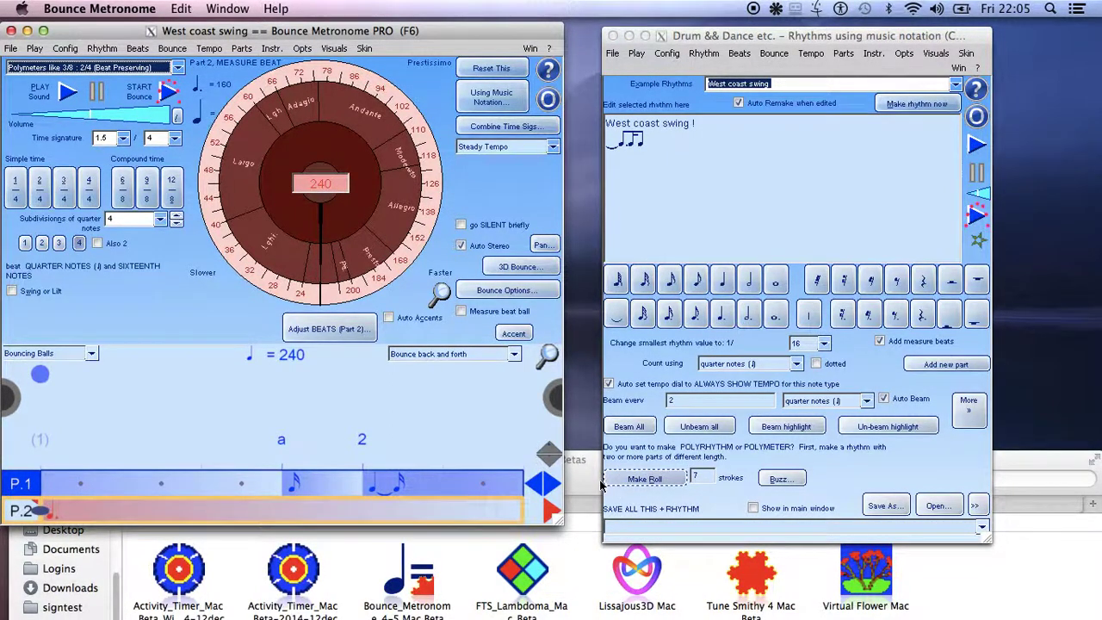
Add a third part to the West coast swing rhythm and set Part 2 to 5 beats.
left_click(549, 454)
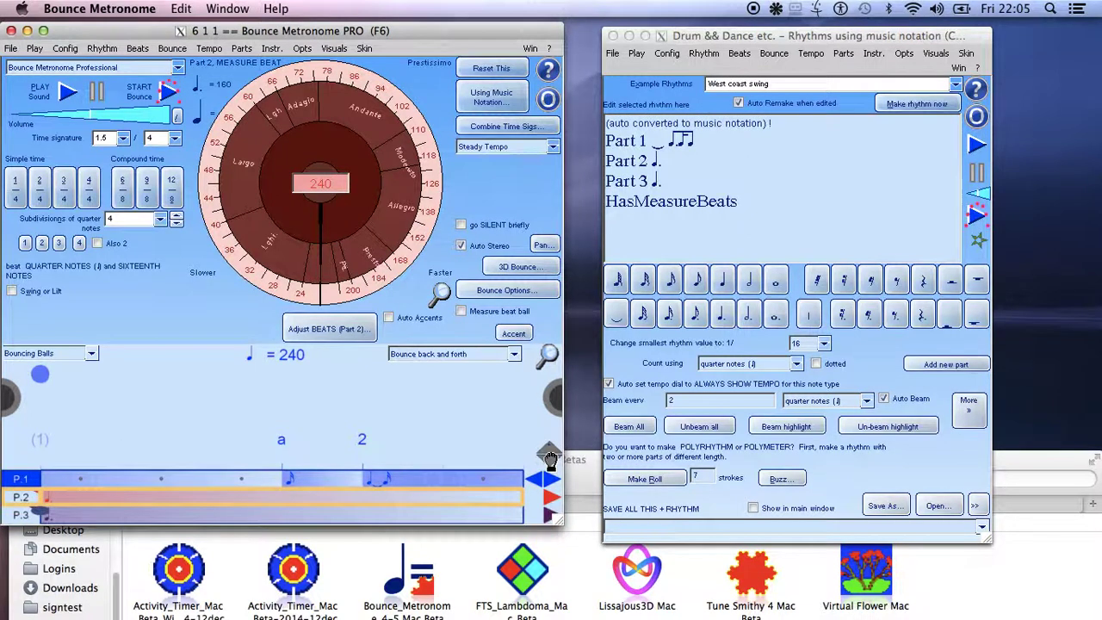
left_click(551, 503)
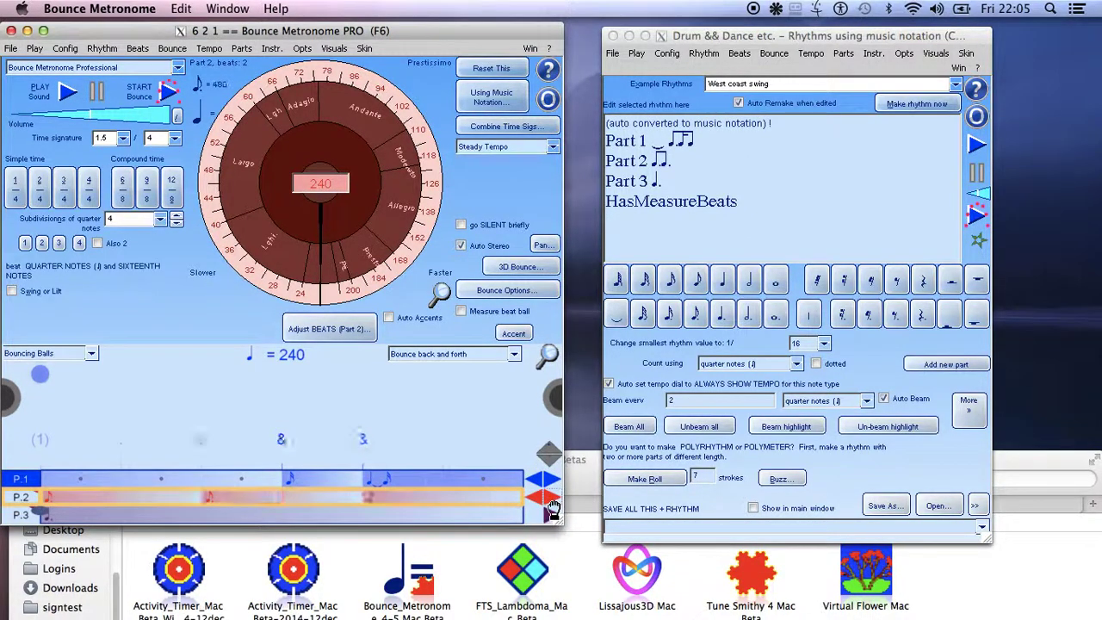
left_click(551, 505)
left_click(552, 507)
left_click(552, 506)
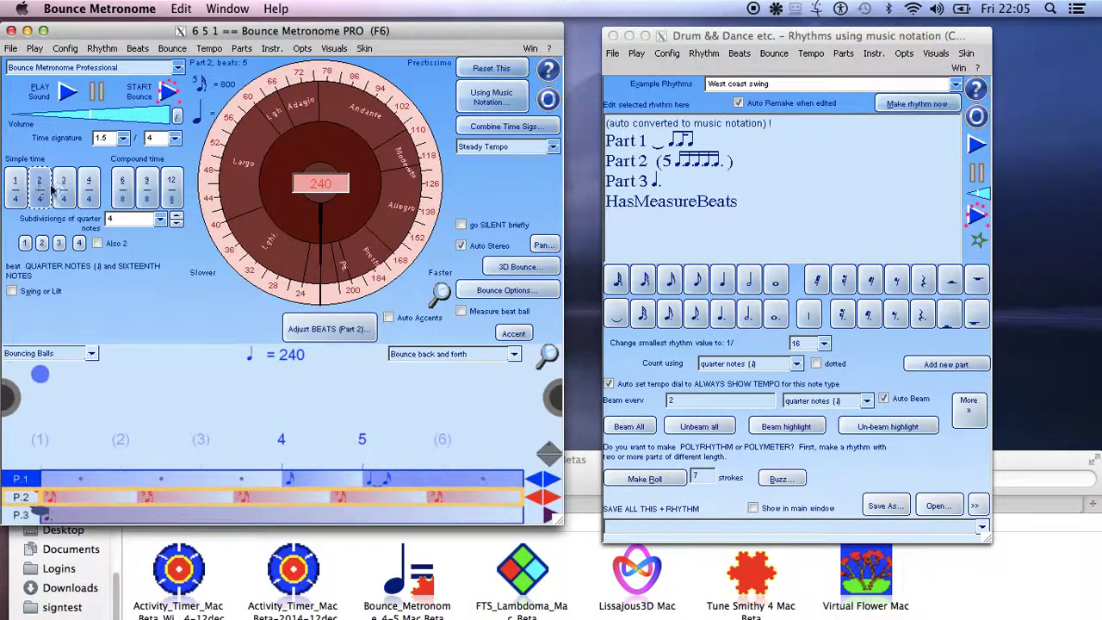
Replace the custom rhythm with a new 4/4 time signature rhythm and set its quarter note subdivisions to 1.
left_click(84, 196)
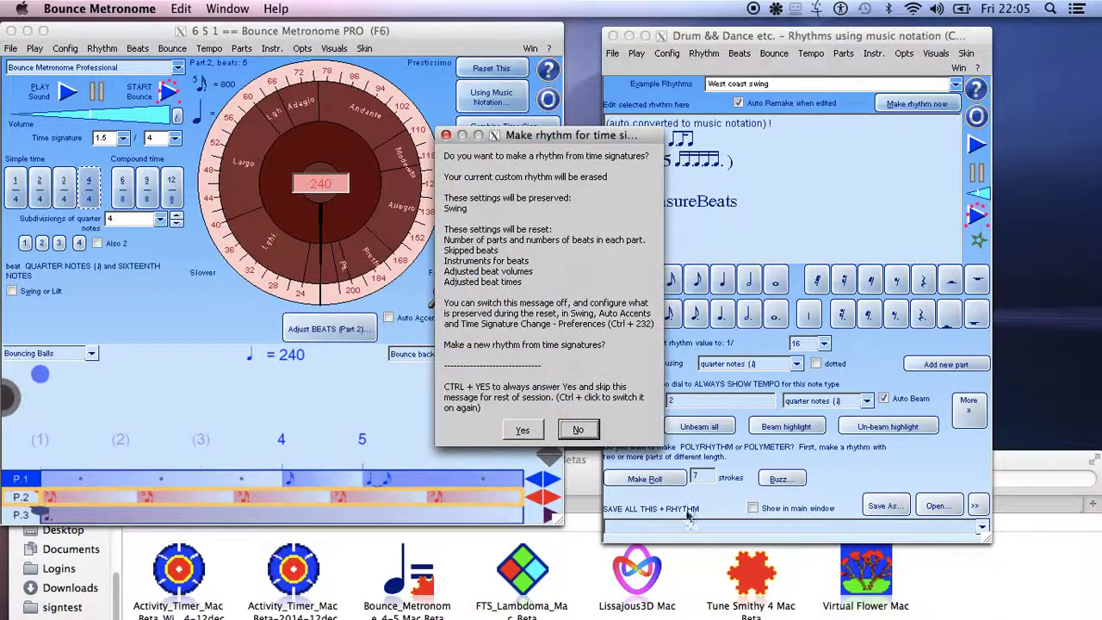
left_click(523, 429)
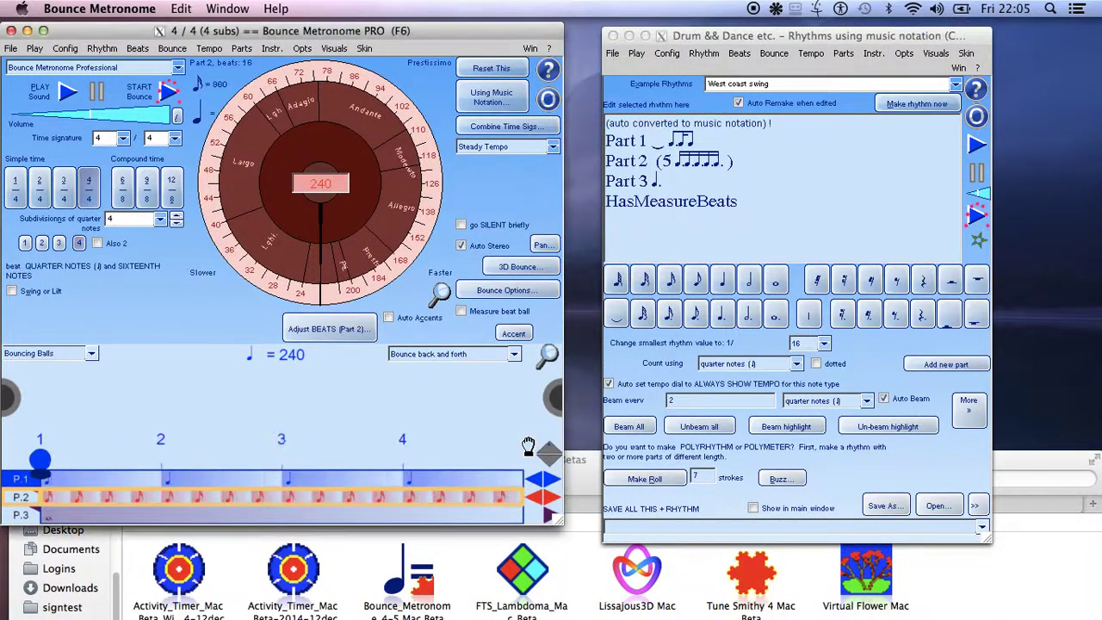
left_click(25, 243)
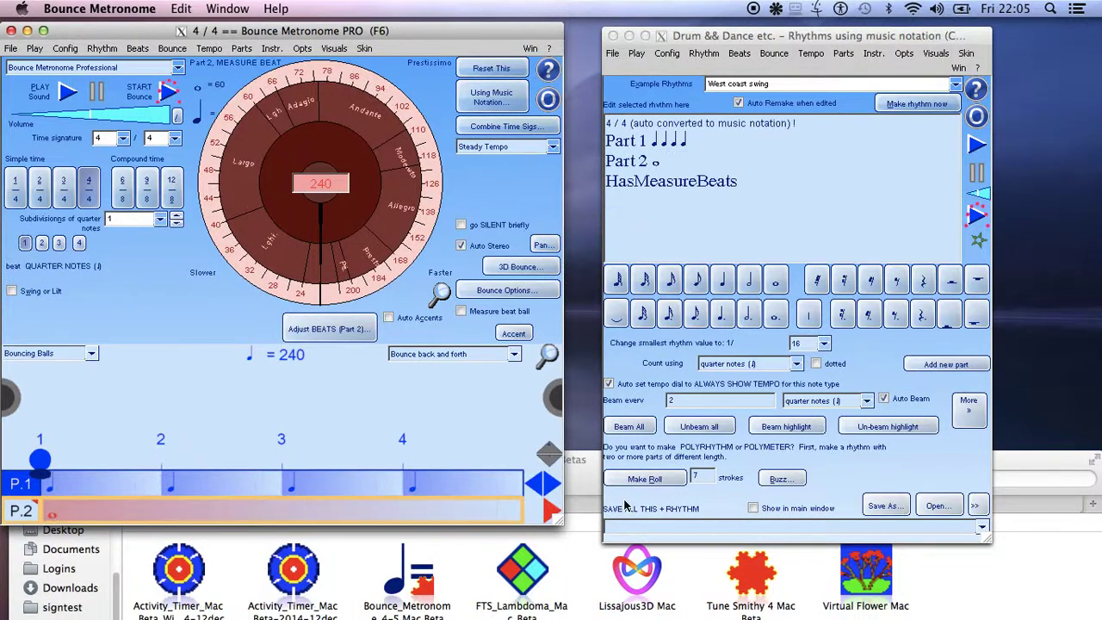
Add a third part to the 4/4 rhythm and raise Part 2 one beat at a time to 9 beats.
left_click(550, 457)
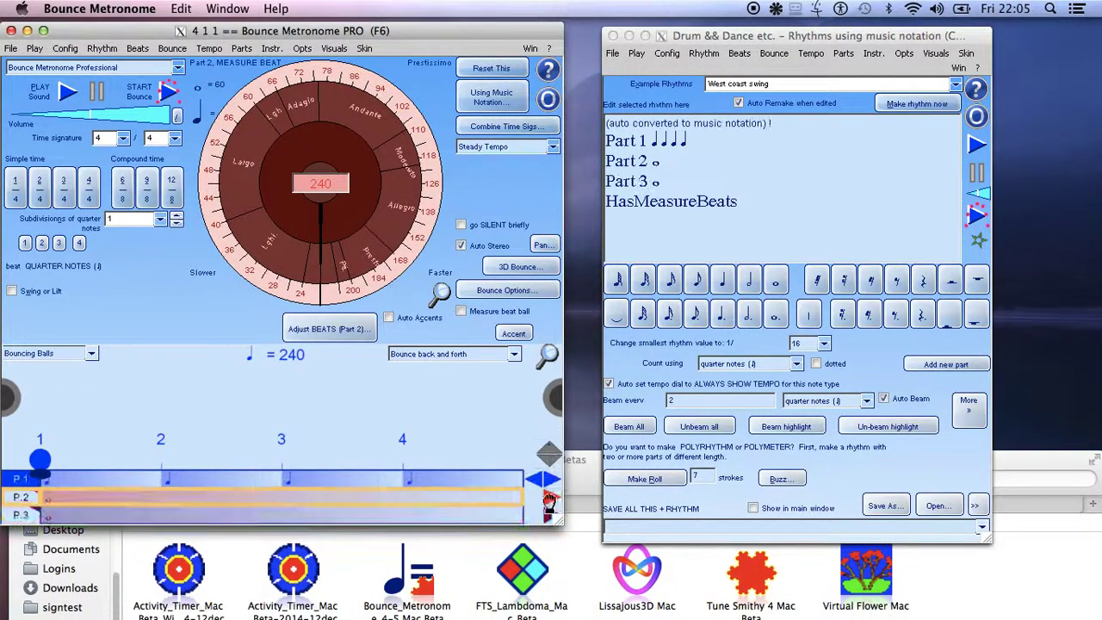
left_click(551, 498)
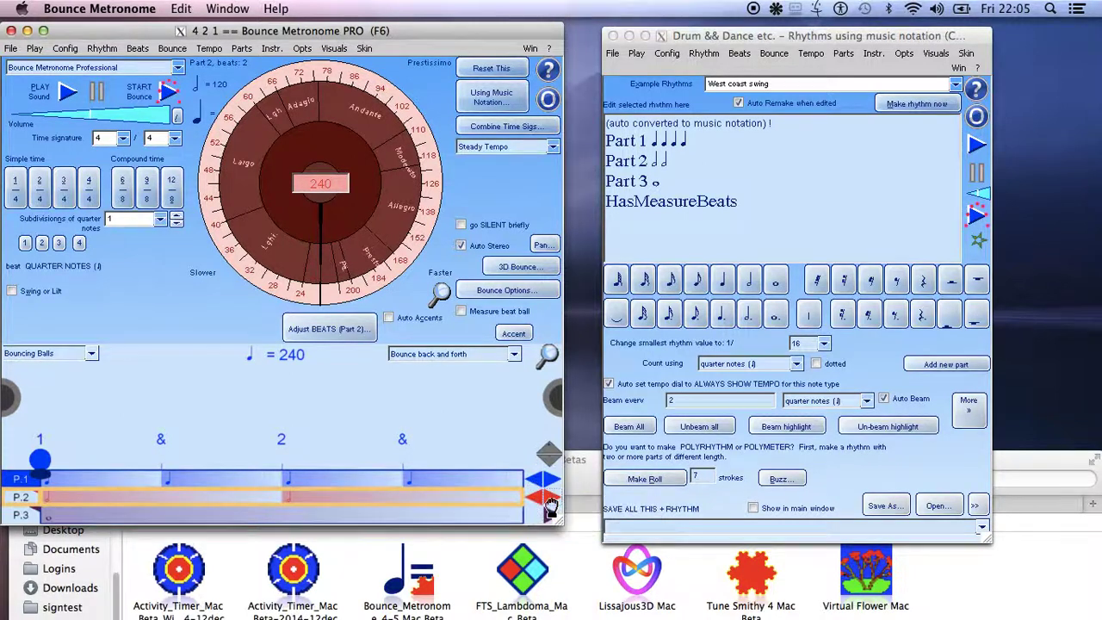
left_click(549, 507)
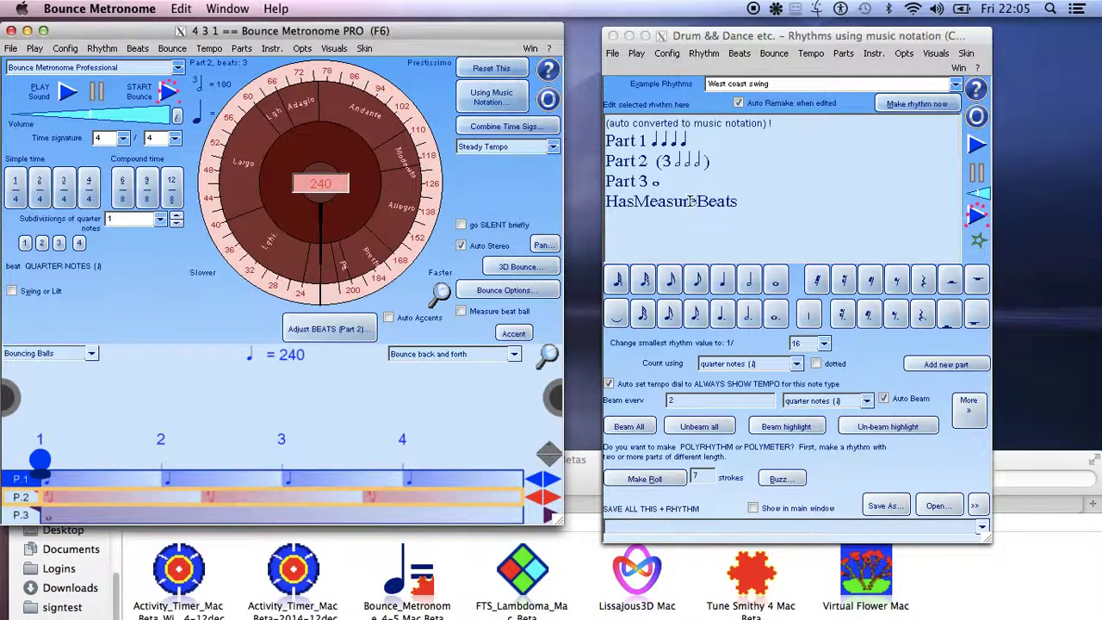
left_click(548, 508)
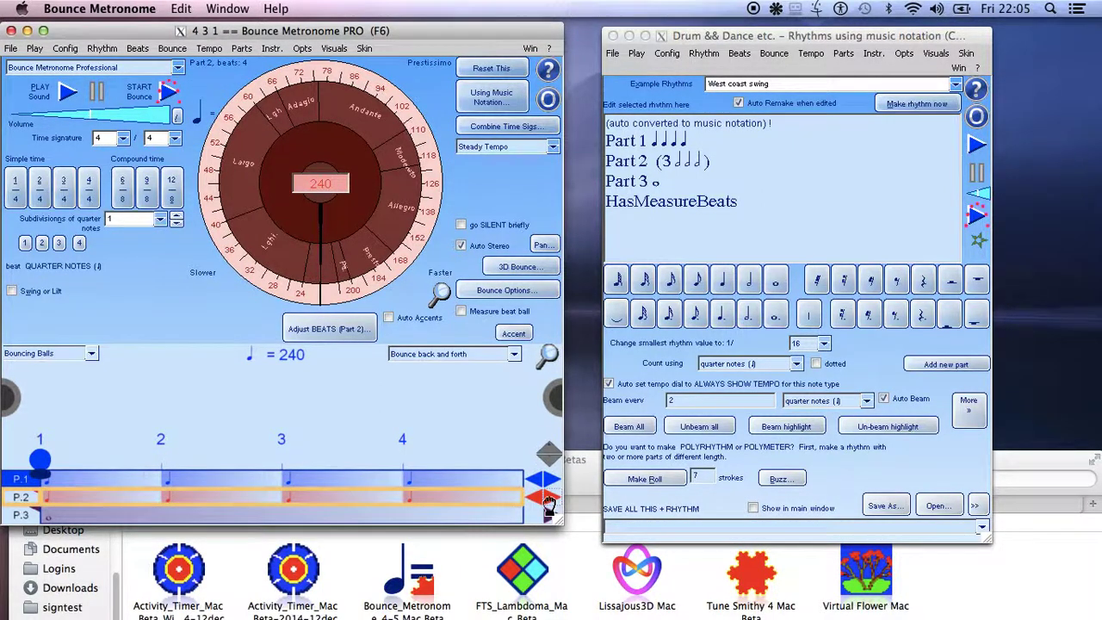
left_click(549, 508)
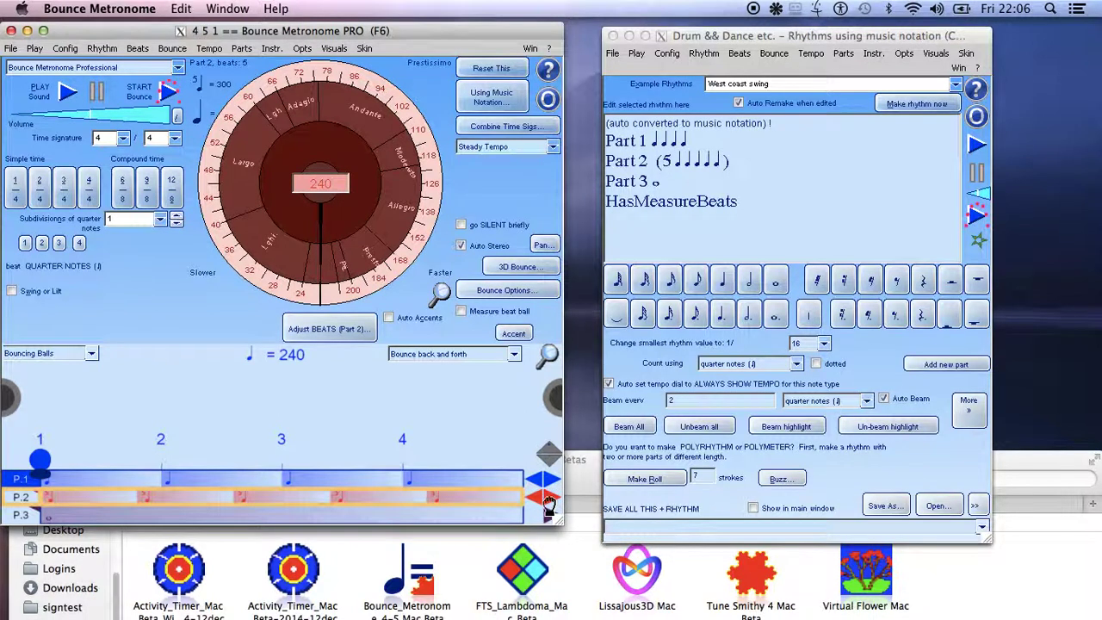
left_click(549, 507)
left_click(548, 508)
left_click(548, 508)
left_click(548, 508)
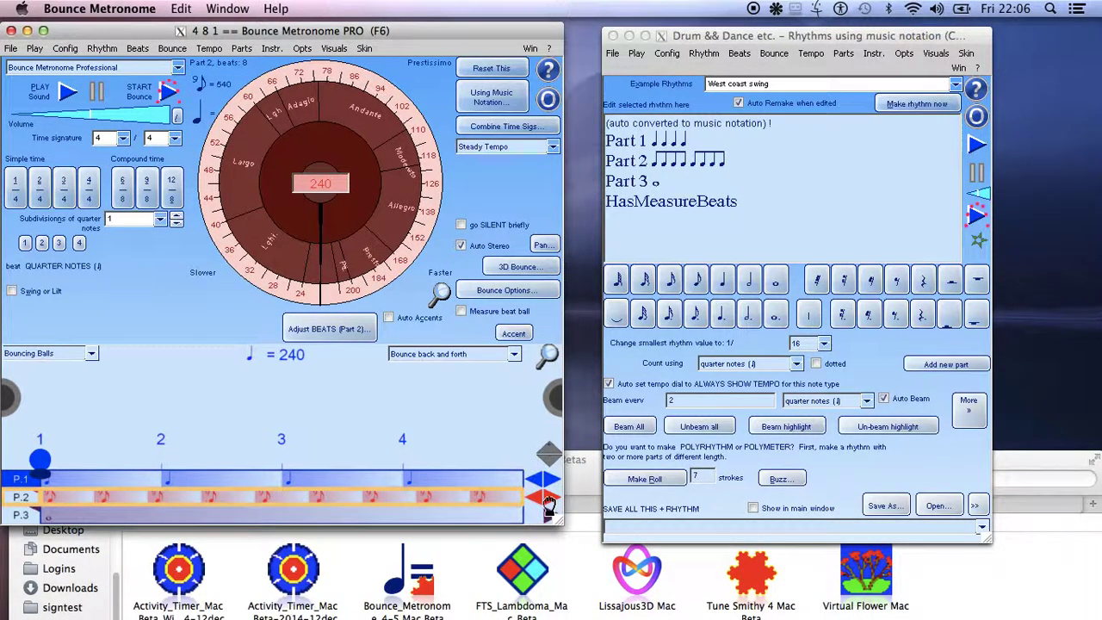
Raise Part 2 to 10 beats and set the main measure's note value to sixteenth notes in the tempo dial options.
left_click(549, 508)
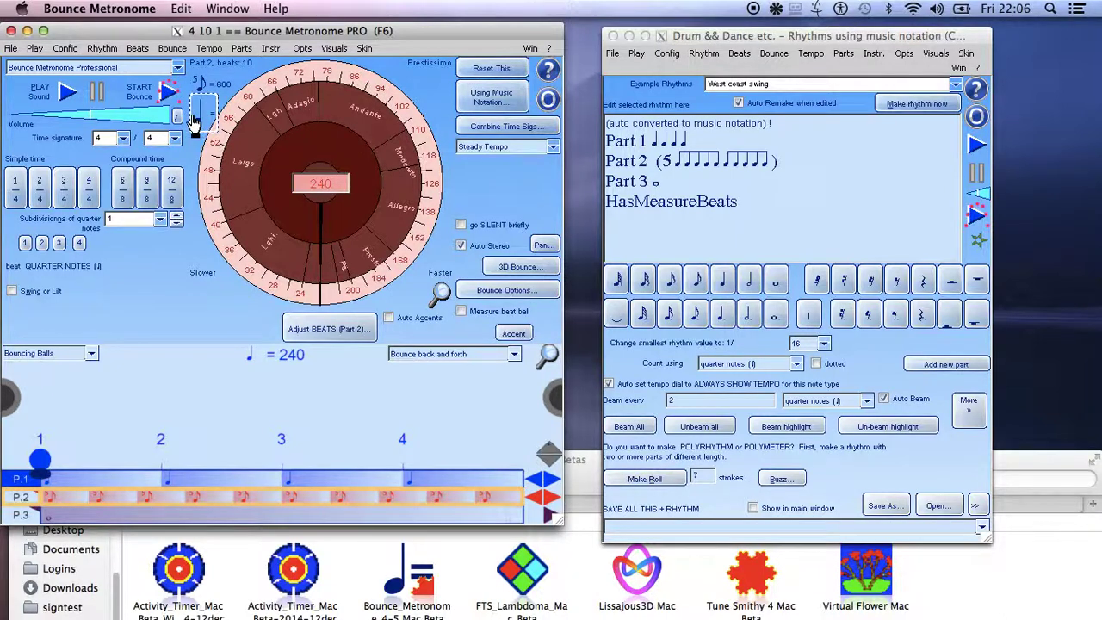
left_click(201, 91)
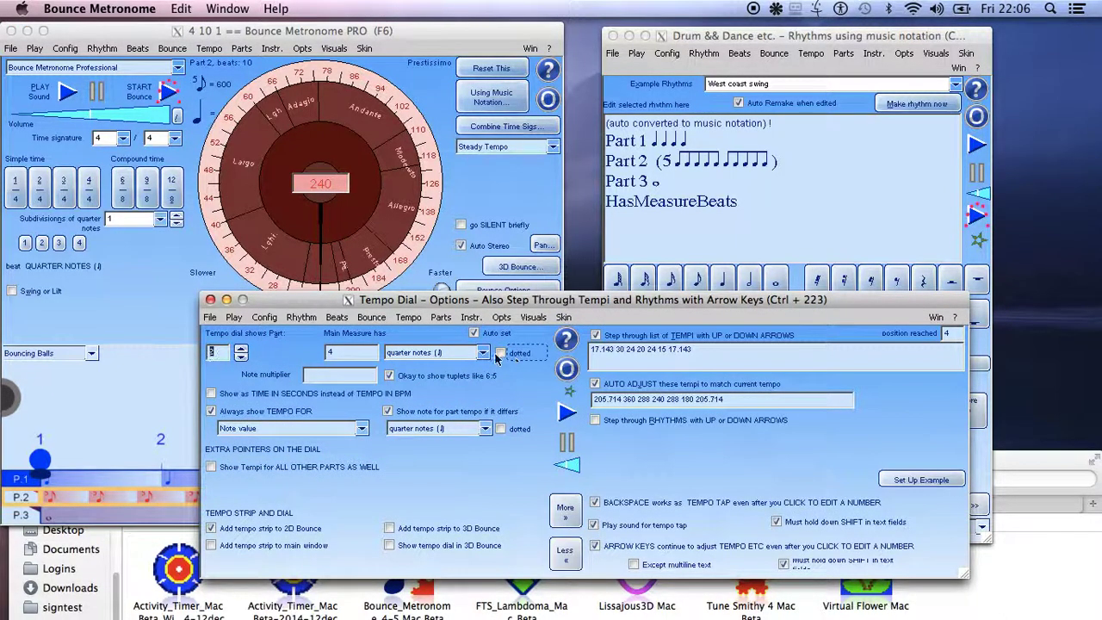
left_click_drag(441, 294, 638, 365)
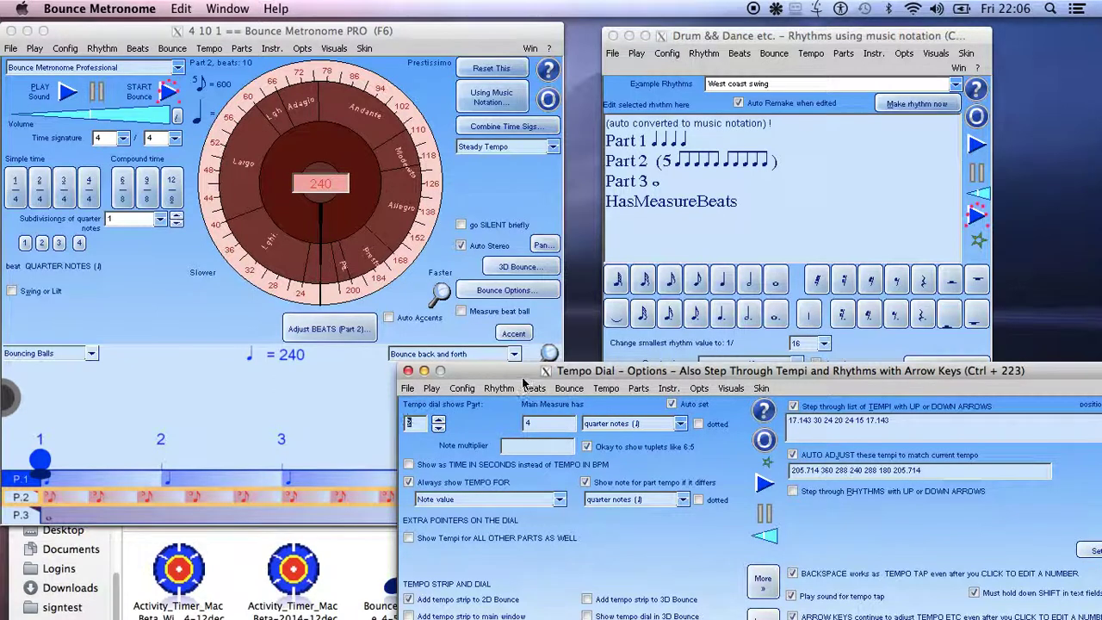
left_click_drag(509, 375, 576, 327)
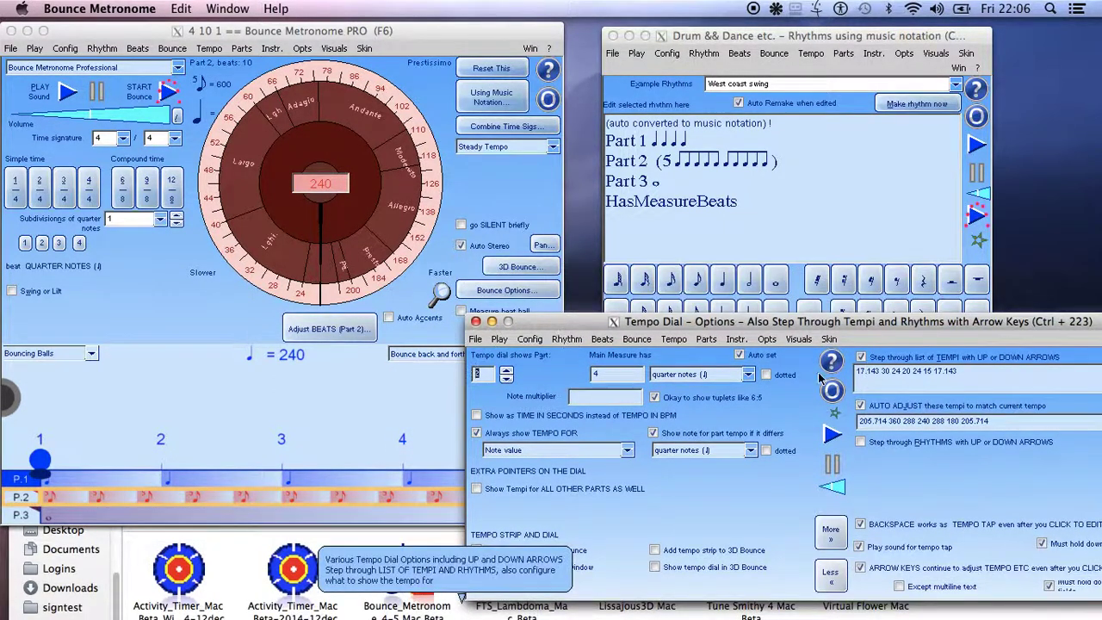
left_click(748, 374)
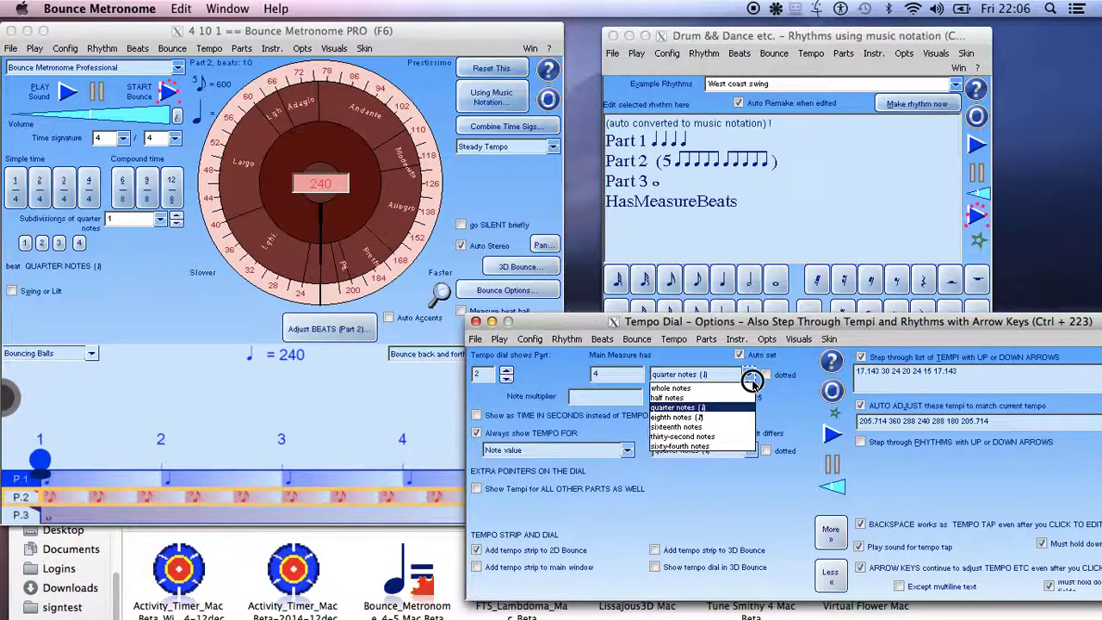
left_click(706, 427)
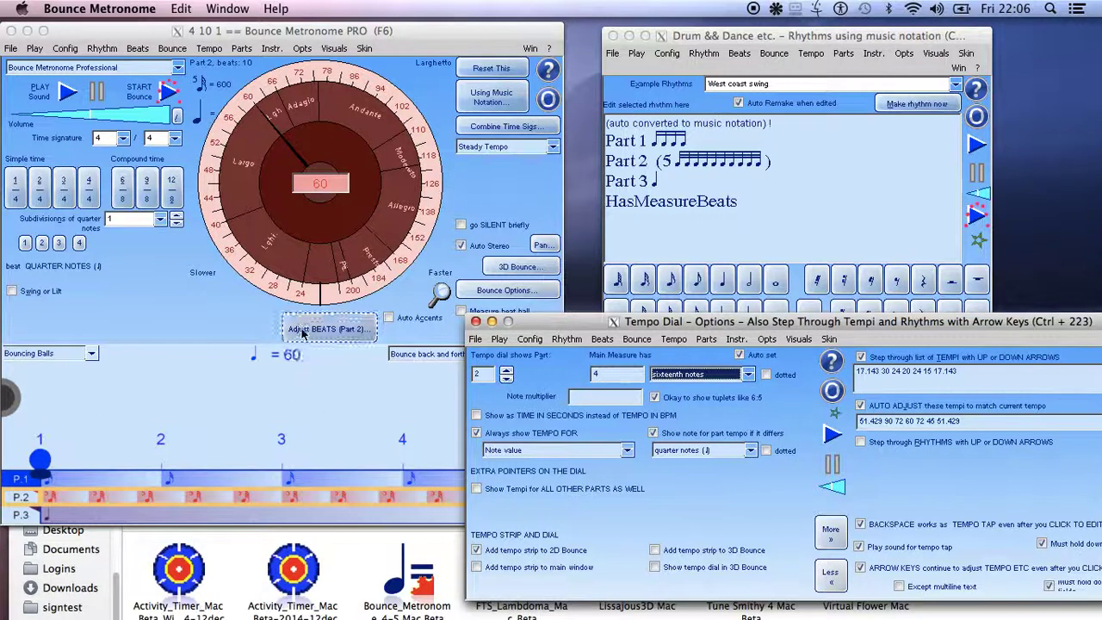
Replace the custom rhythm with a new 4/4 time signature rhythm, then change it to 6/8.
left_click(95, 196)
left_click(93, 195)
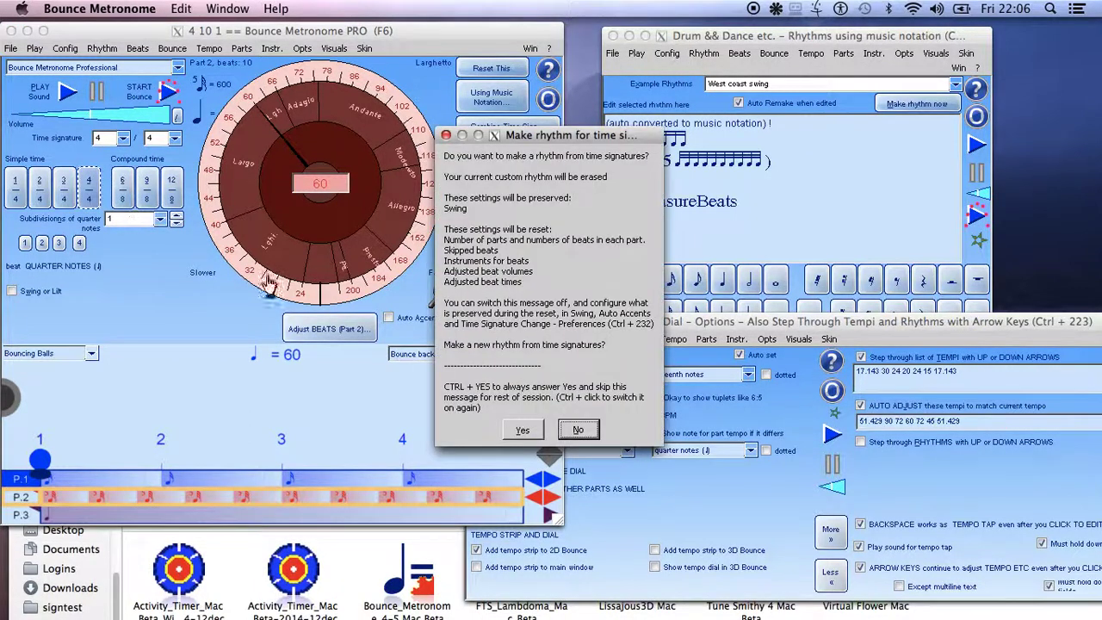
left_click(524, 431)
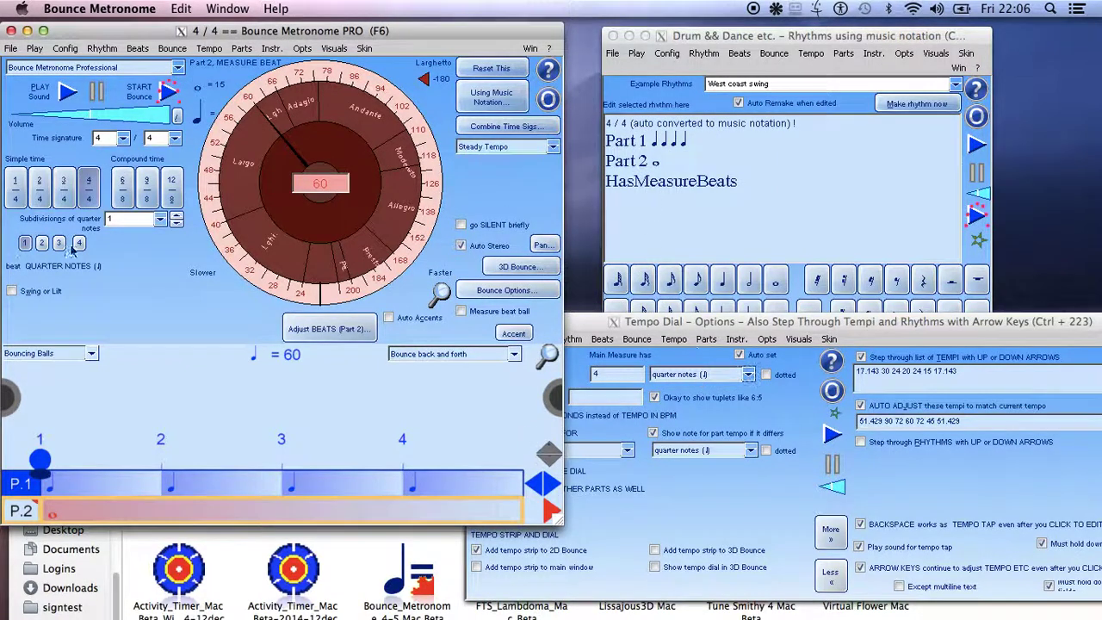
left_click(123, 189)
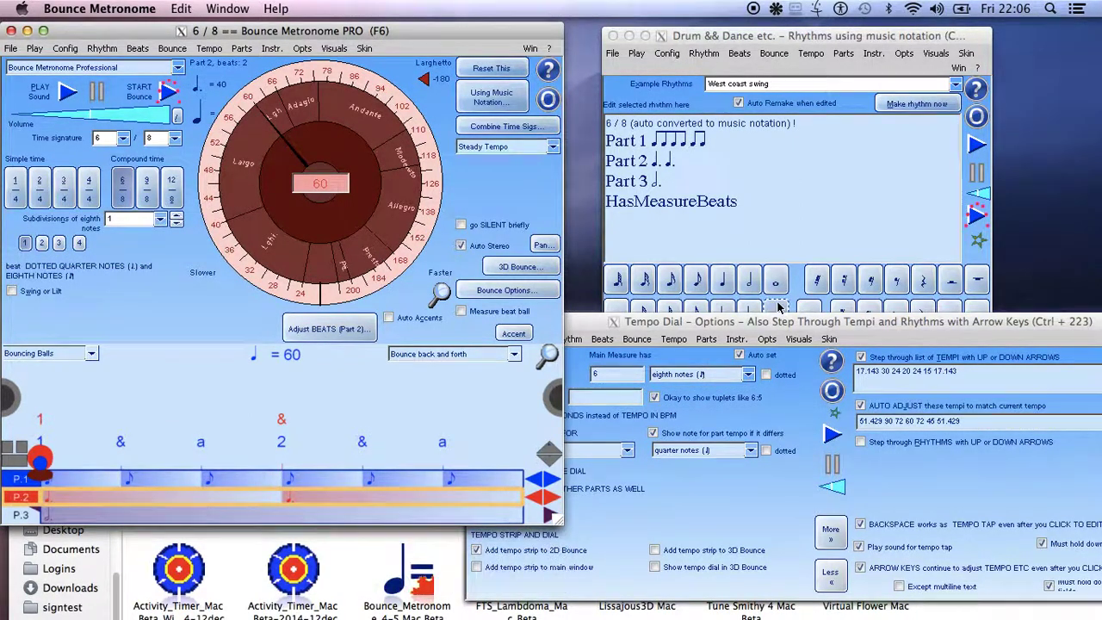
Set the music notation's automatic beaming to every 3 eighth notes for the 6/8 rhythm.
left_click(664, 140)
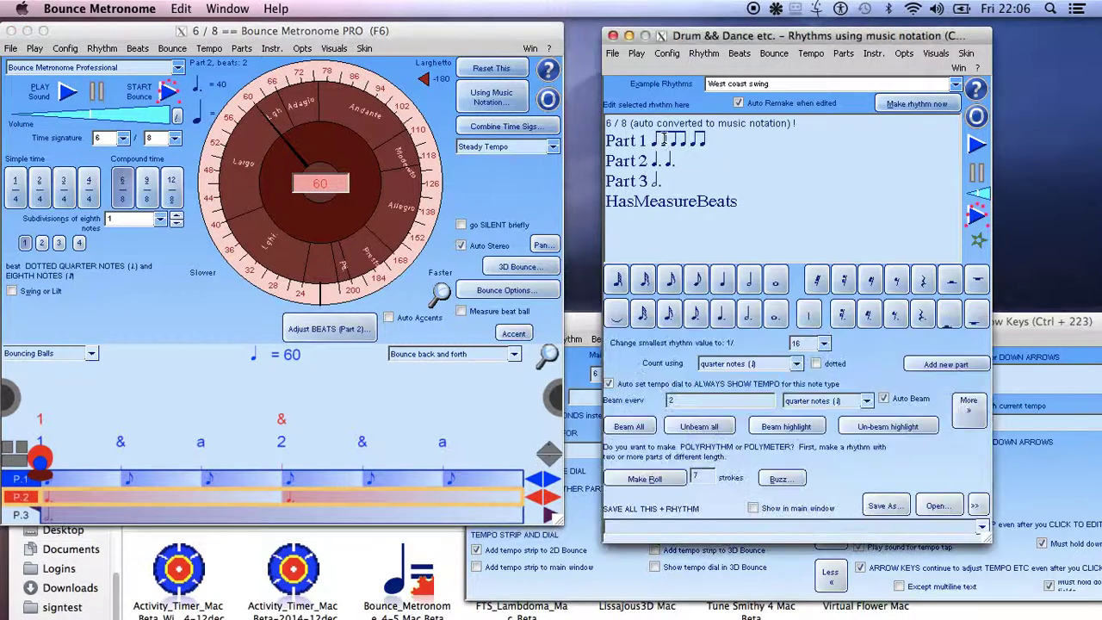
left_click(717, 397)
left_click(862, 402)
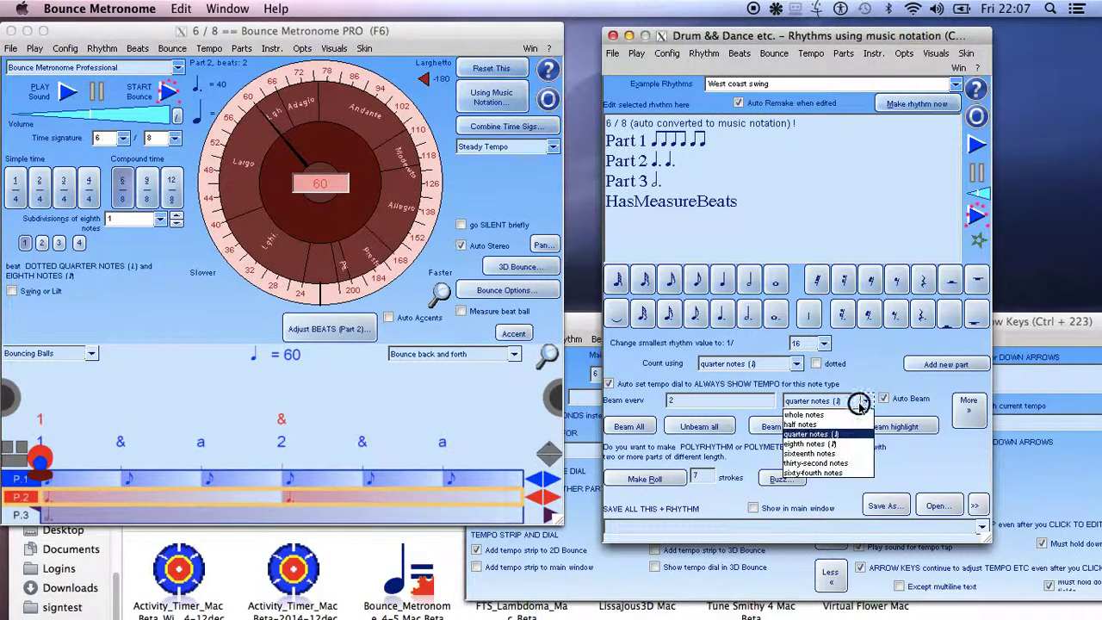
left_click(817, 444)
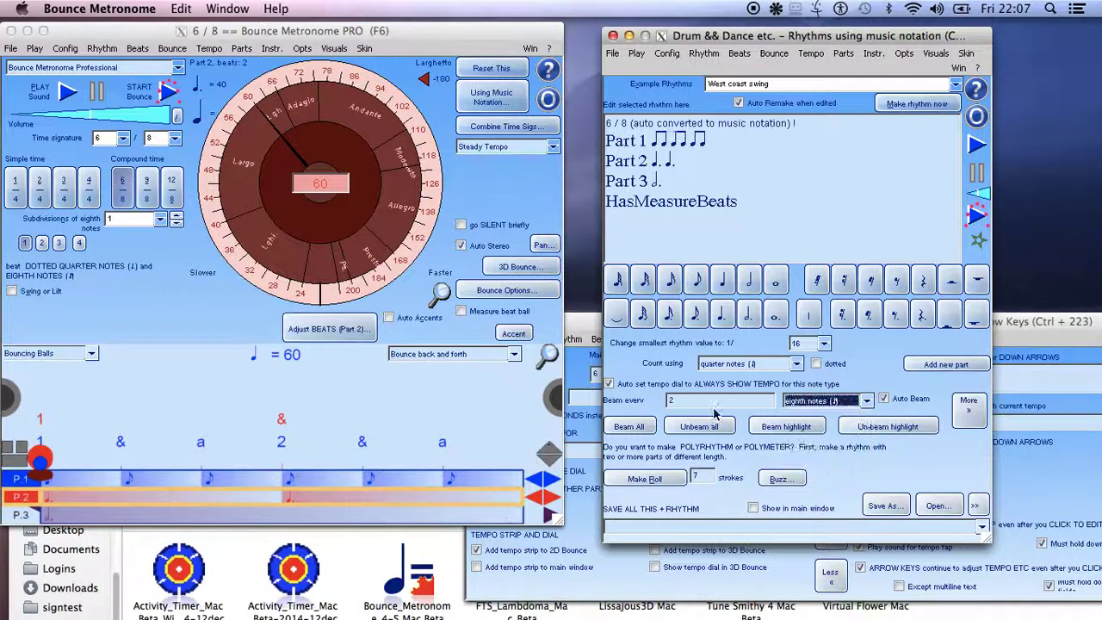
left_click(687, 401)
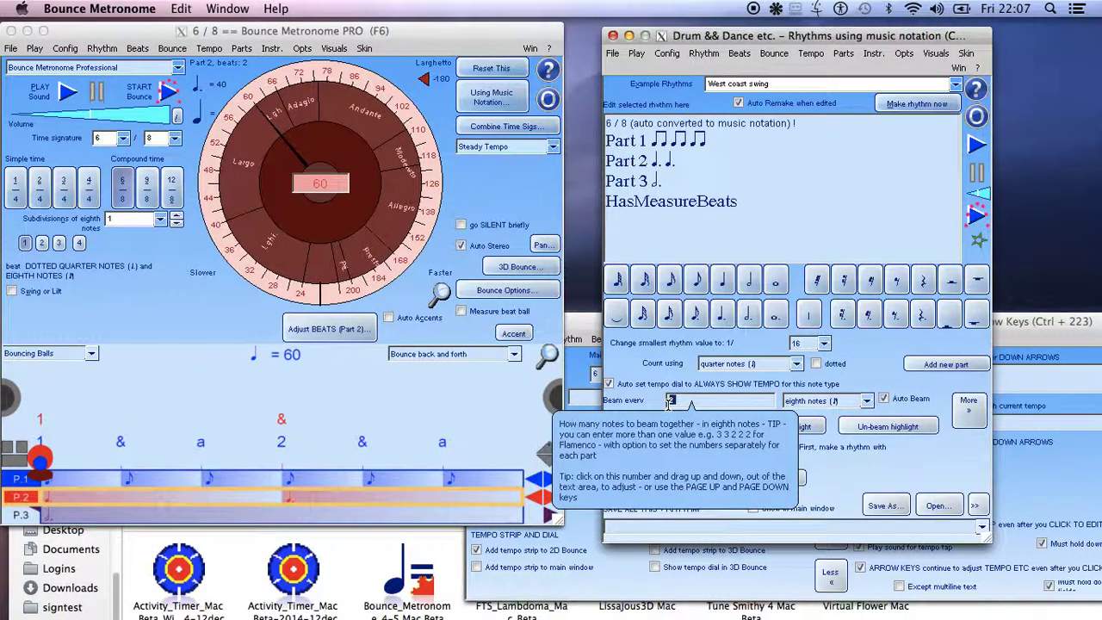
type("3")
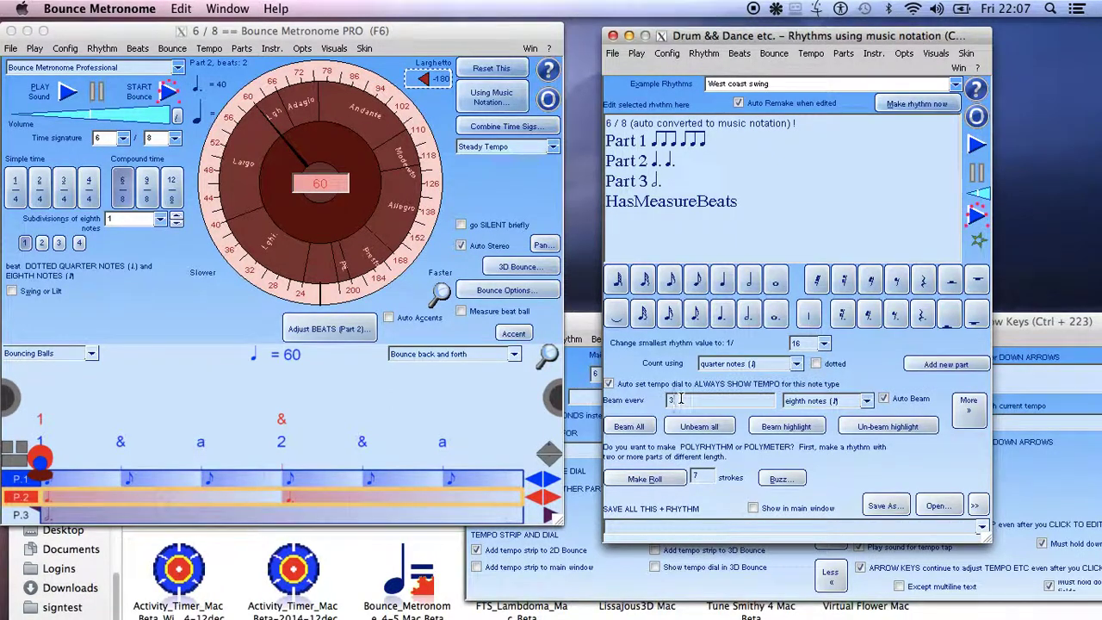
mouse_move(680, 400)
left_click_drag(693, 39, 688, 34)
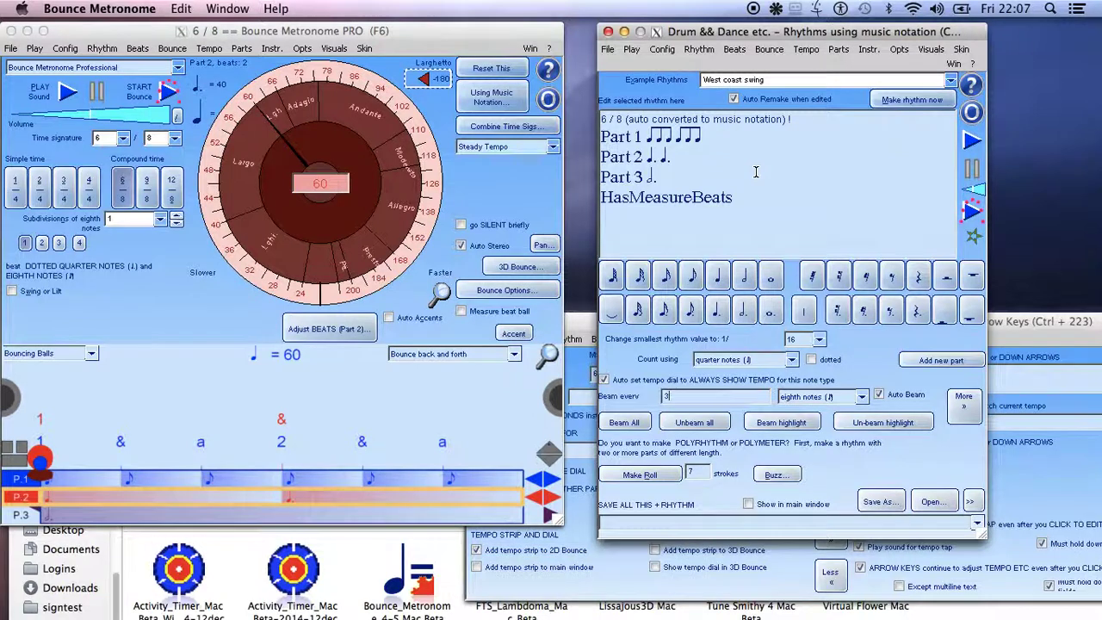
Switch the rhythm from 6/8 back to 4/4 and add a third part to it.
left_click(578, 329)
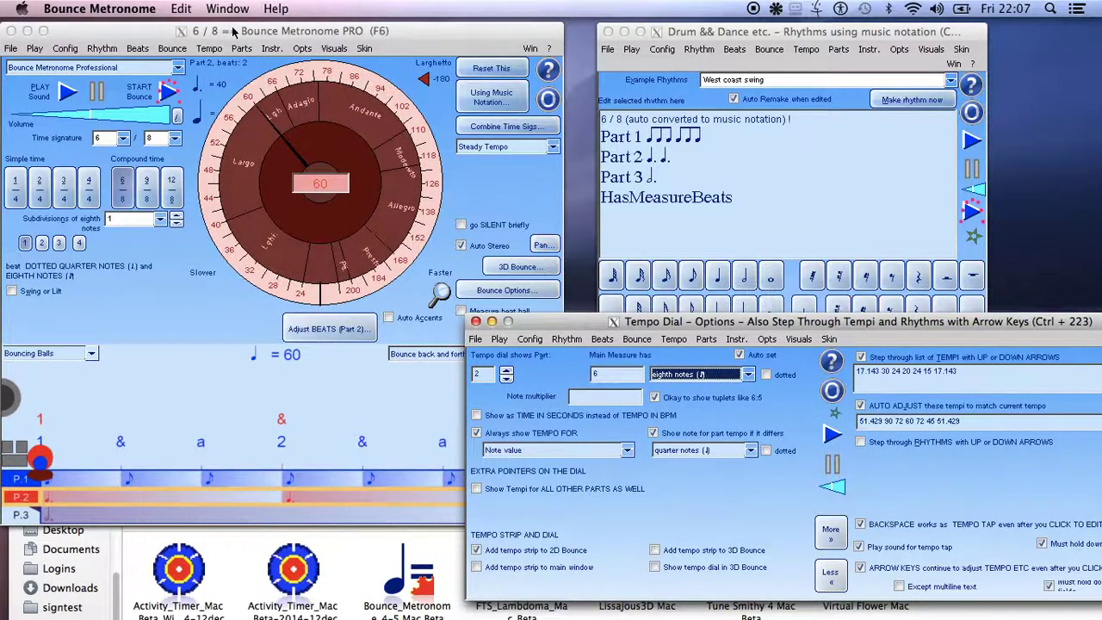
left_click(233, 31)
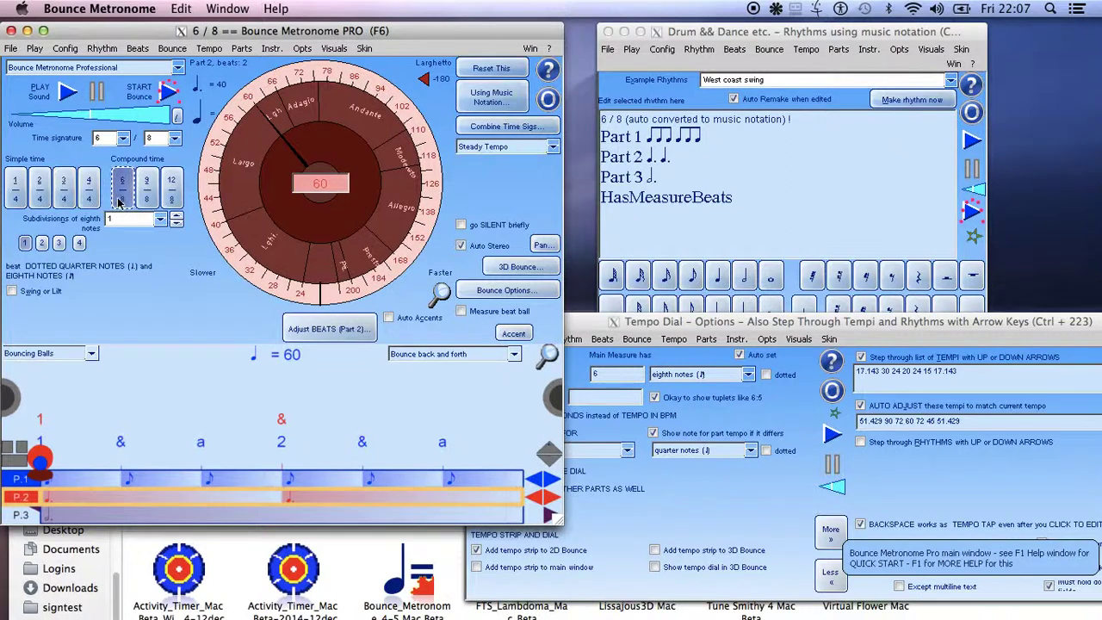
left_click(89, 187)
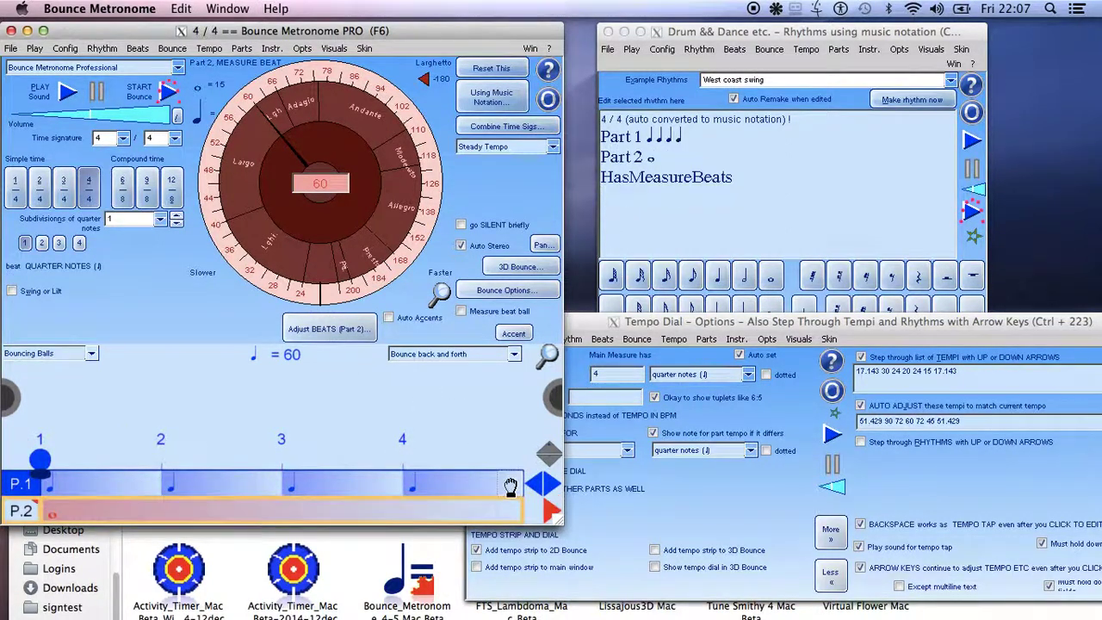
left_click(544, 455)
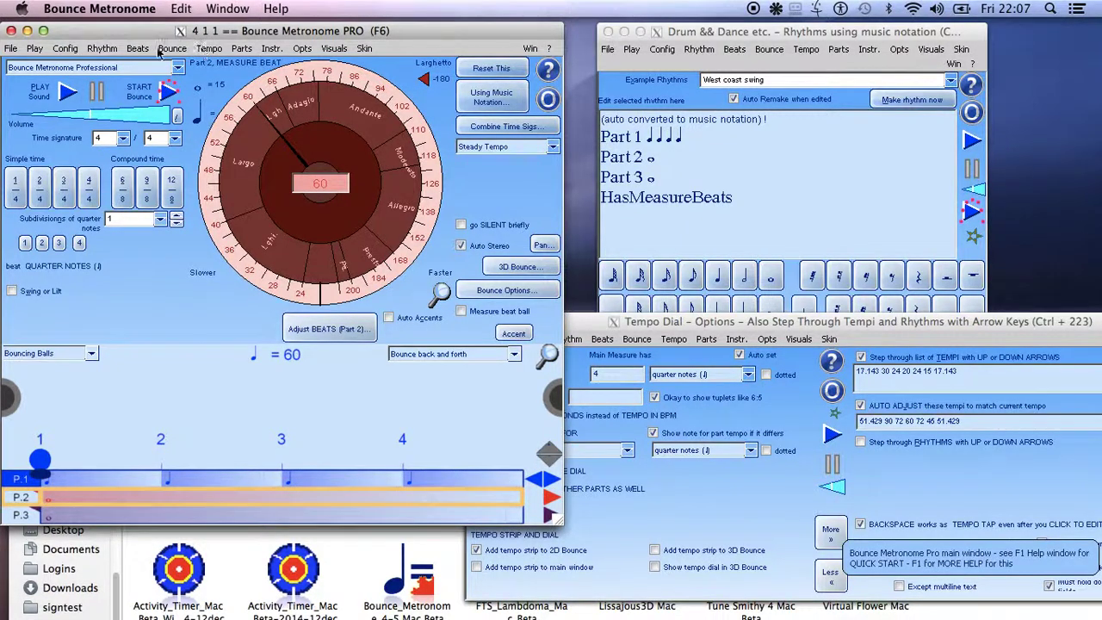
Set Part 2 to 7 beats and Part 3 to 3 beats in the Percussion for Parts settings.
left_click(241, 48)
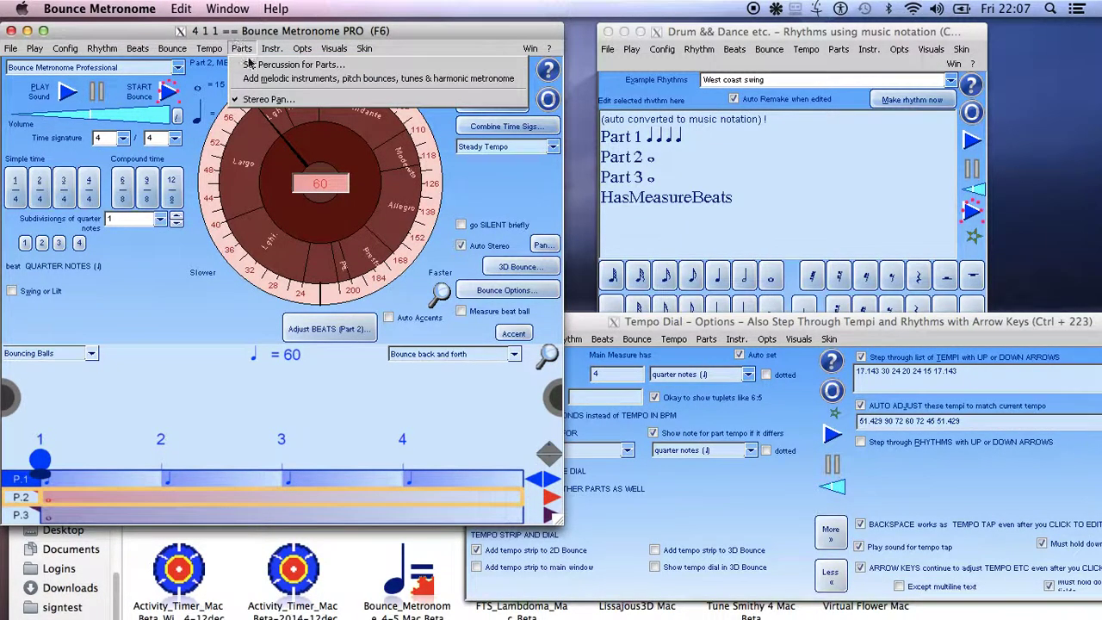
left_click(250, 65)
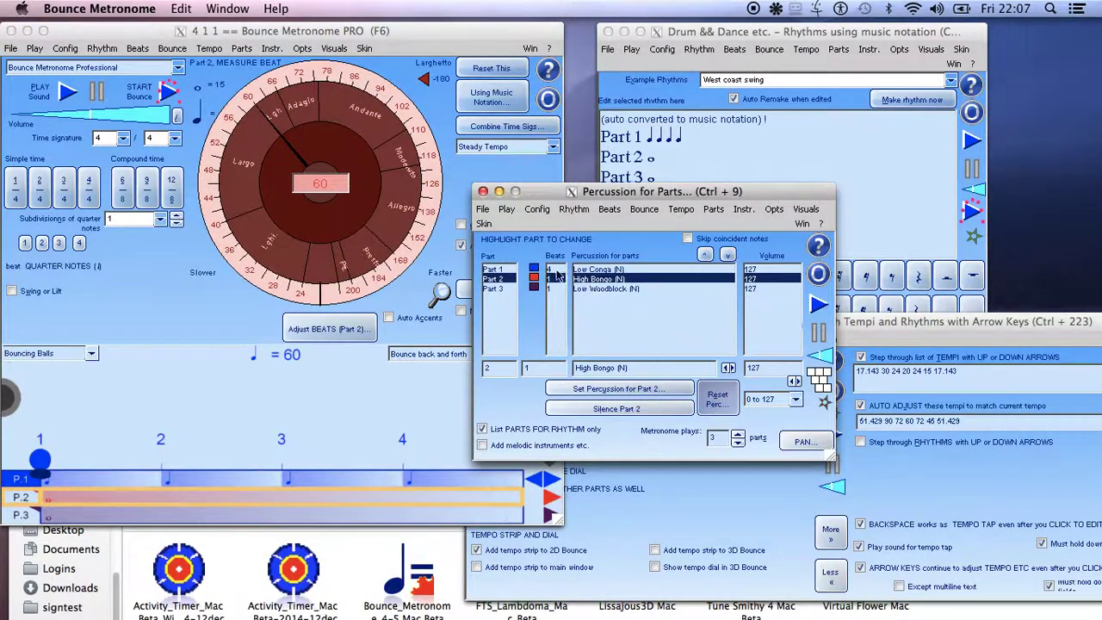
left_click(554, 271)
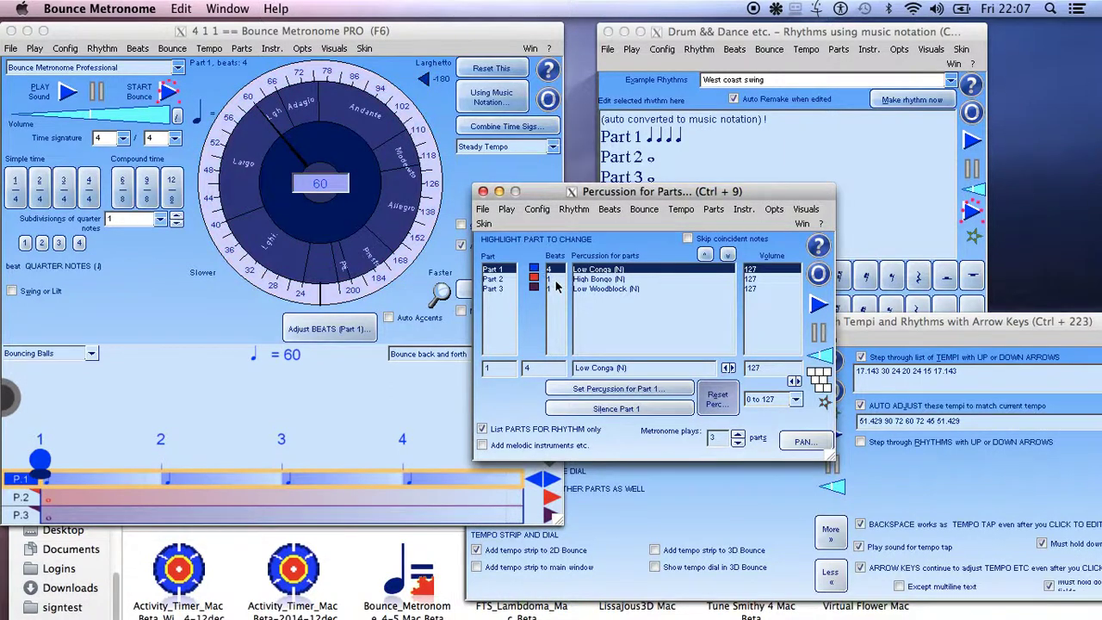
left_click(555, 280)
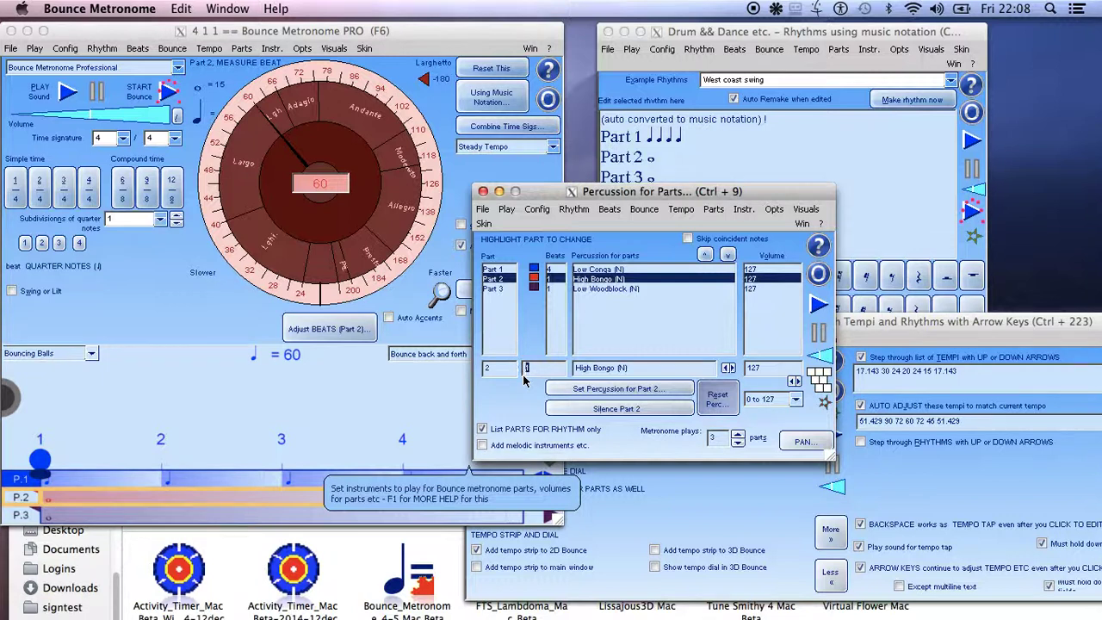
type("7")
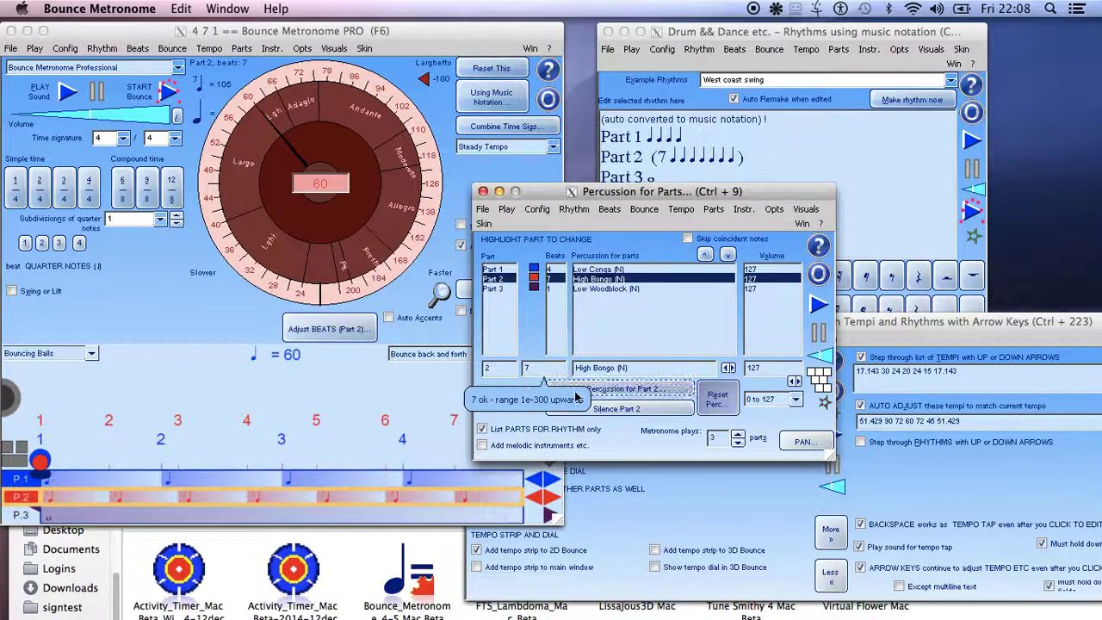
left_click(555, 288)
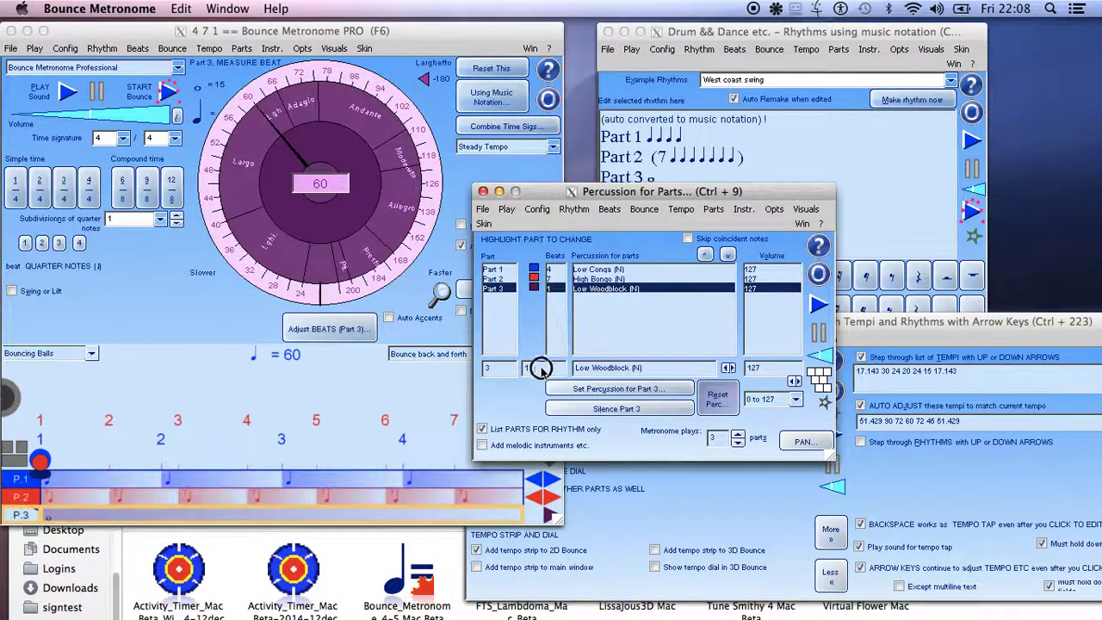
type("3")
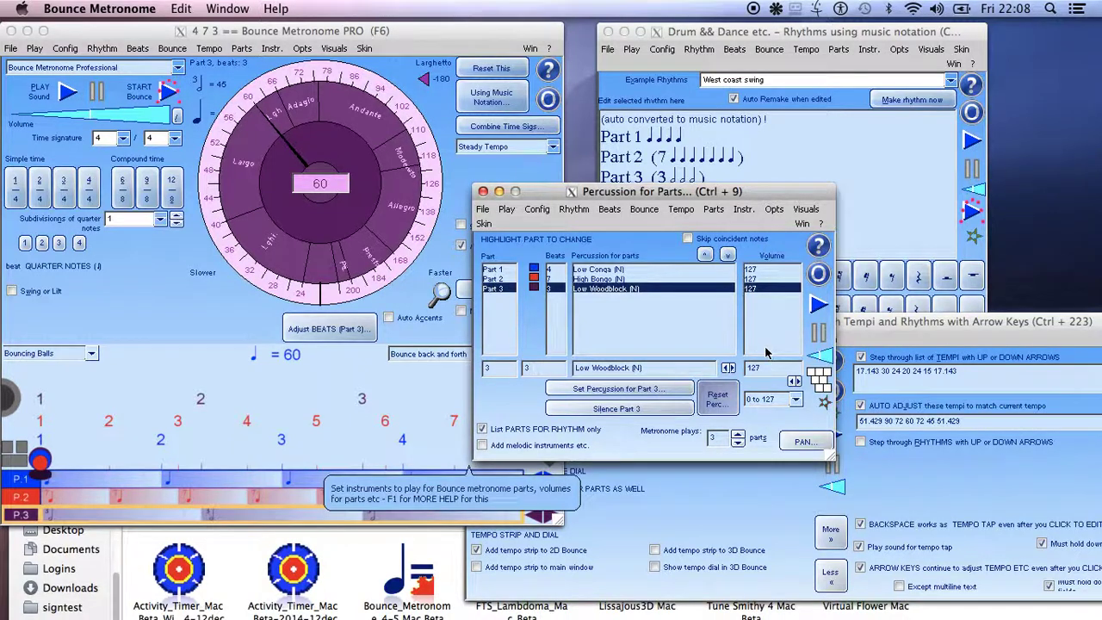
Increase the number of parts the metronome plays to 4, then play the polyrhythm briefly and stop it.
left_click(737, 435)
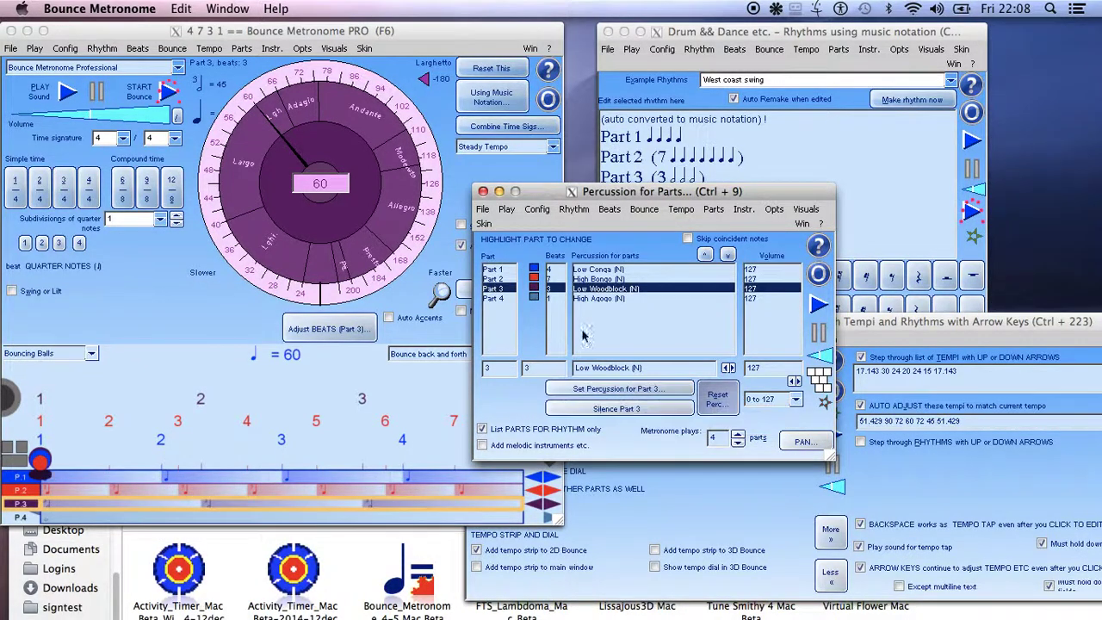
left_click(815, 305)
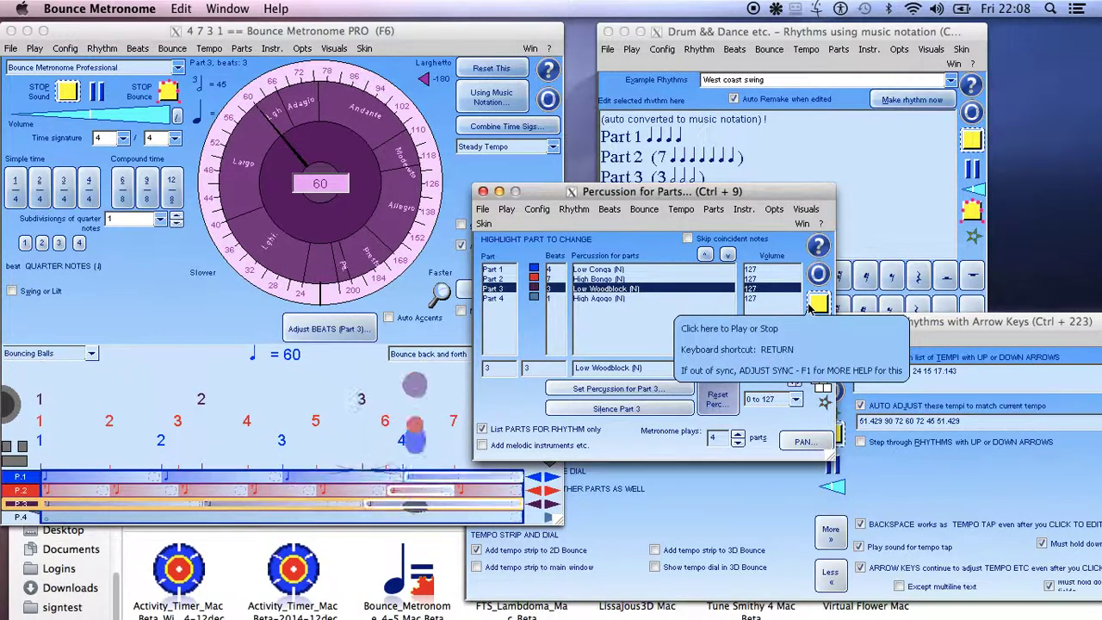
left_click(815, 304)
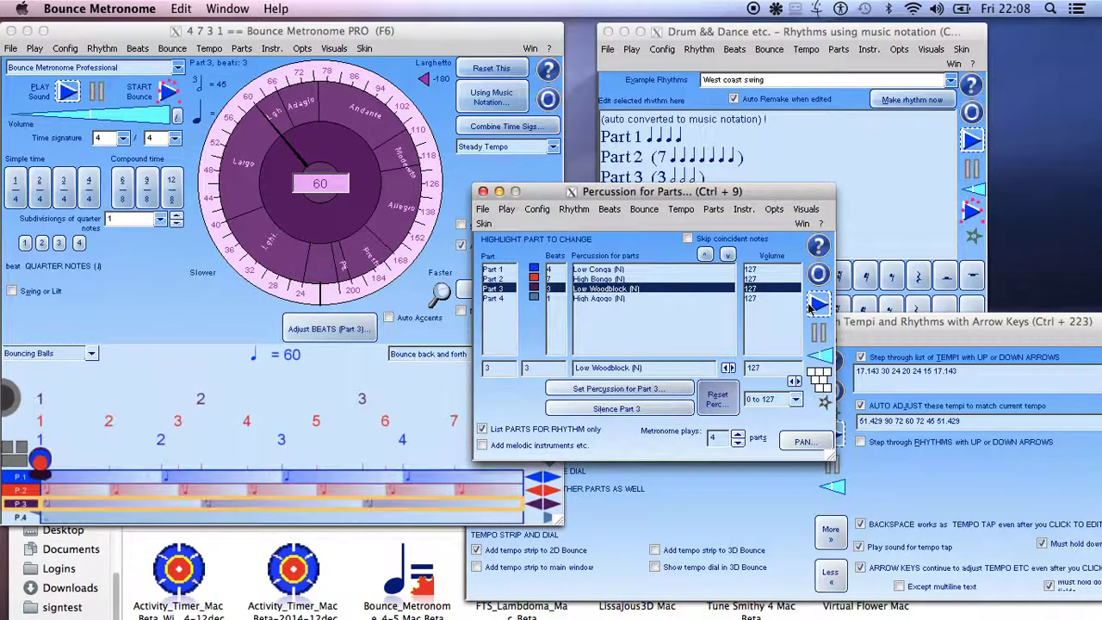
Move the Percussion for Parts window clear of the music notation and select Part 1, the Low Conga.
left_click_drag(582, 192, 639, 244)
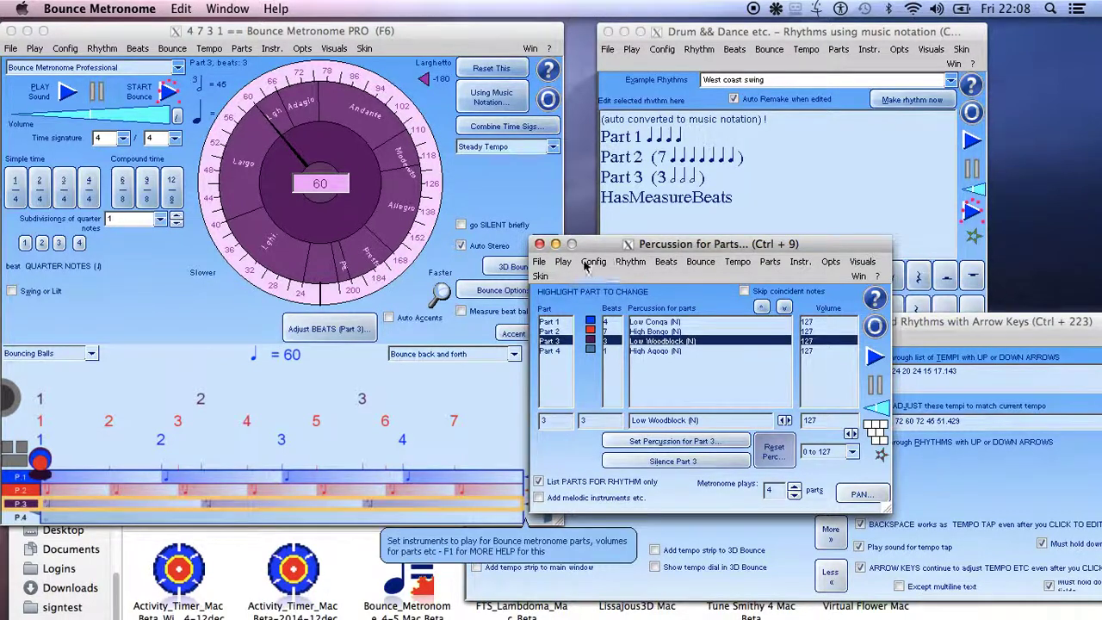
left_click(663, 323)
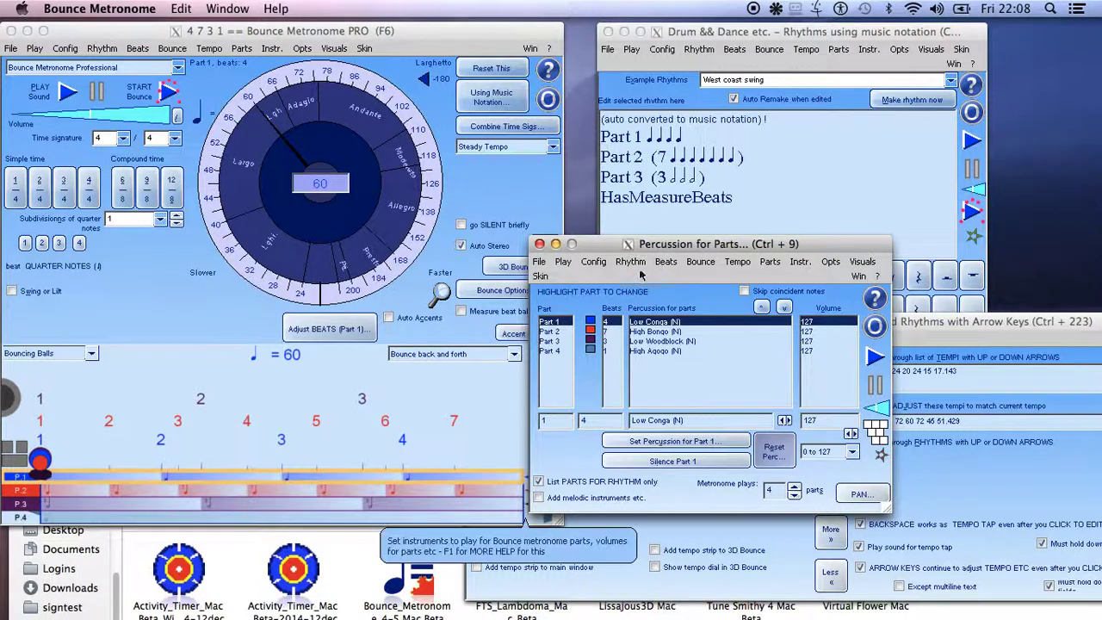
left_click(622, 244)
left_click_drag(594, 247, 600, 278)
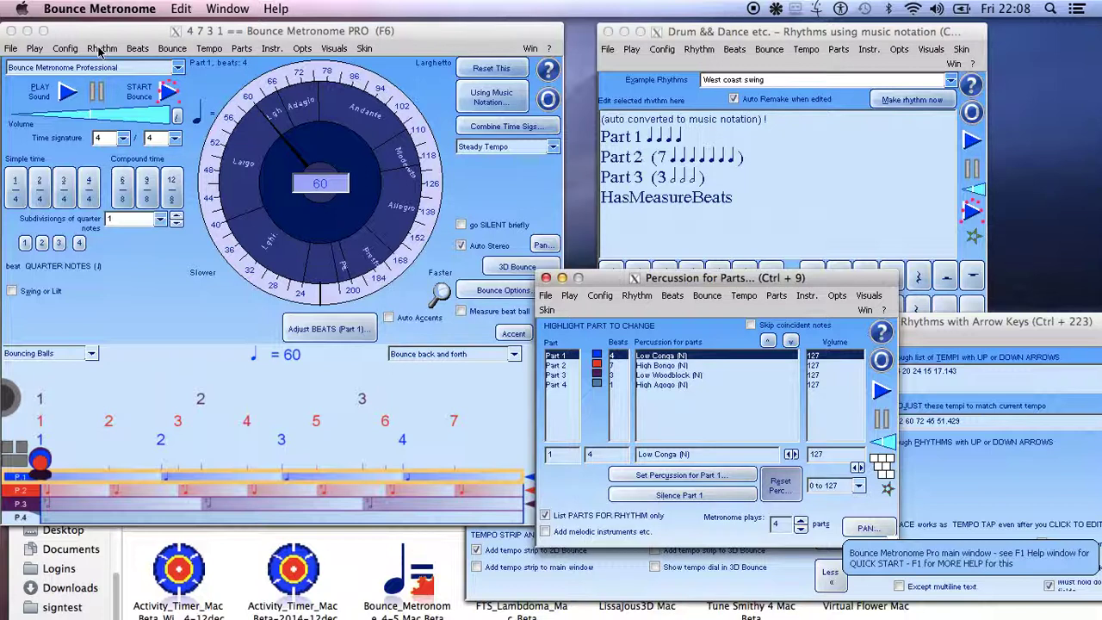
Open the swing and individual beat adjustments for Part 1 and go to its beats per measure setting.
left_click(138, 50)
left_click(138, 49)
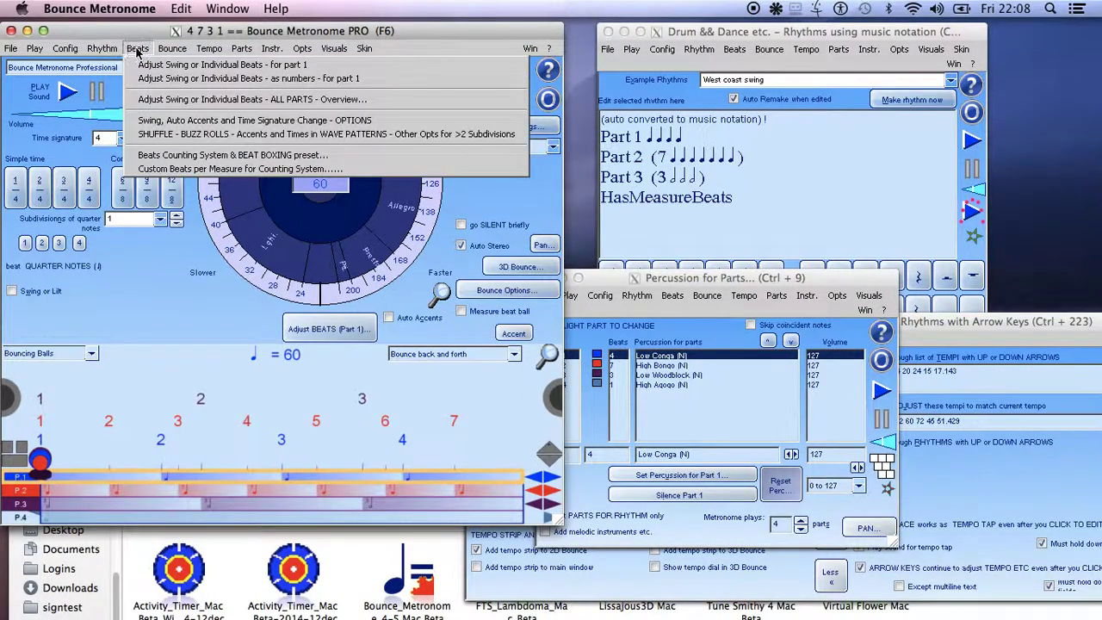
left_click(150, 67)
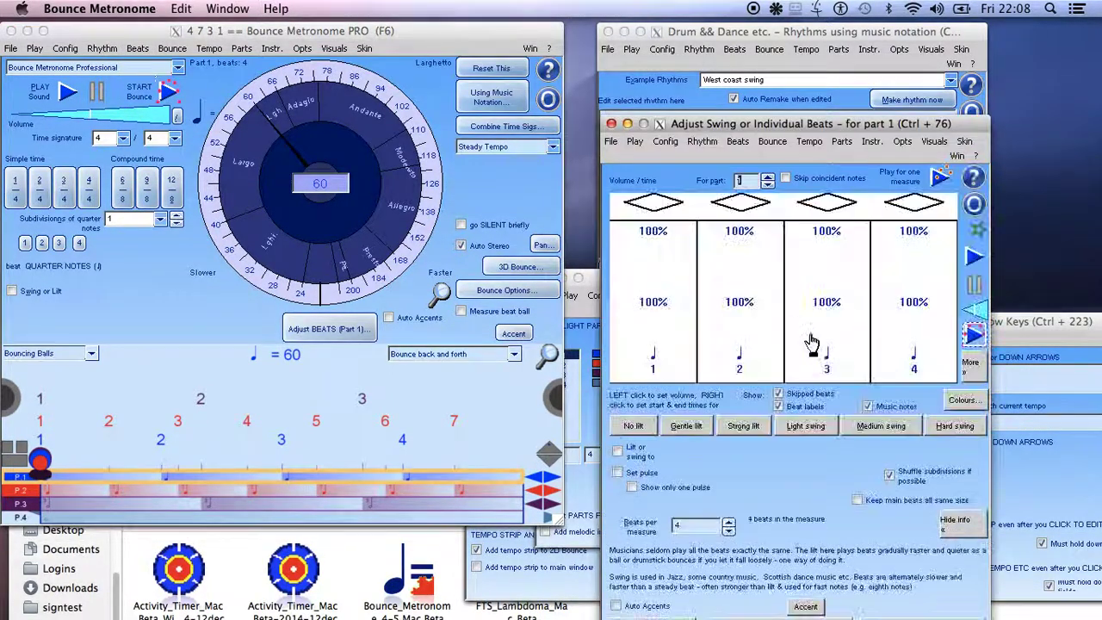
left_click(696, 526)
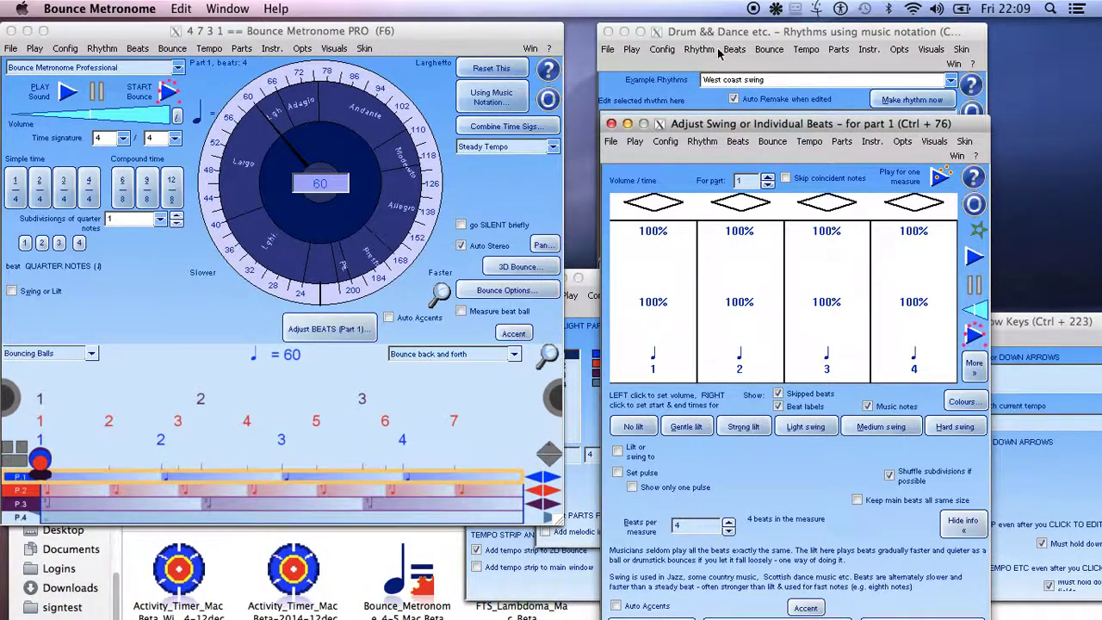
Move the swing and beat adjustment window clear of the music notation and reveal the additional rhythm windows and options.
left_click_drag(702, 119, 904, 120)
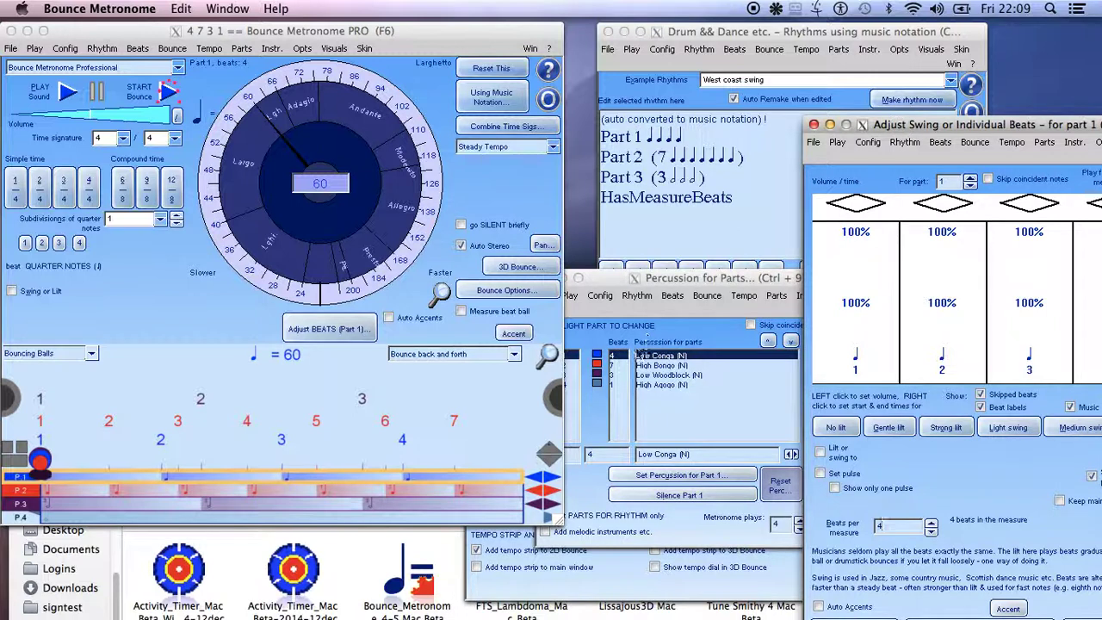
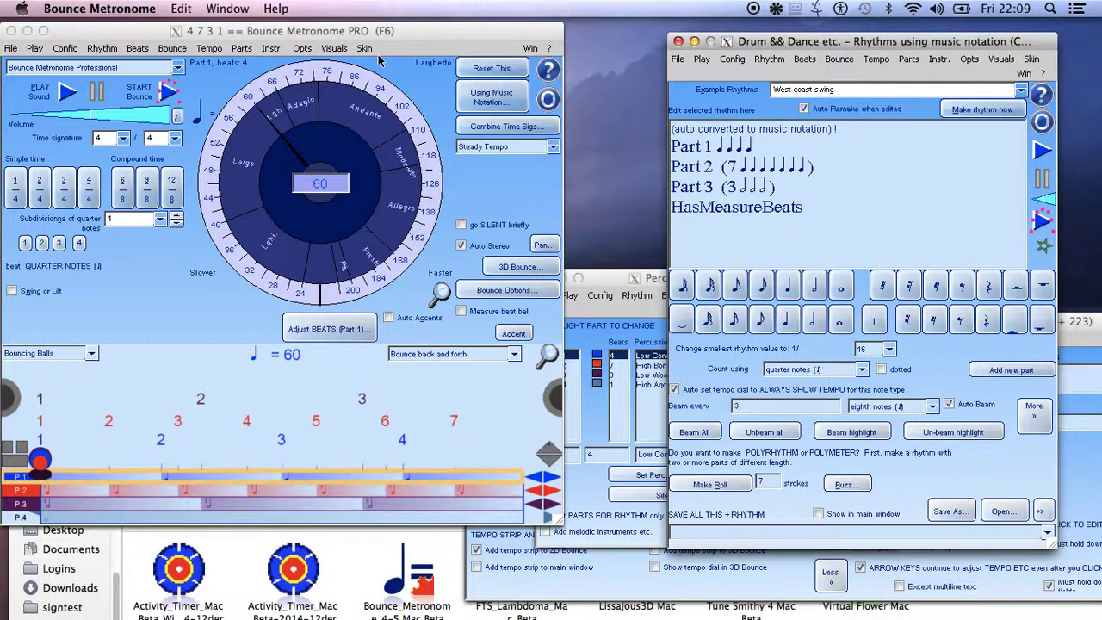
left_click(107, 48)
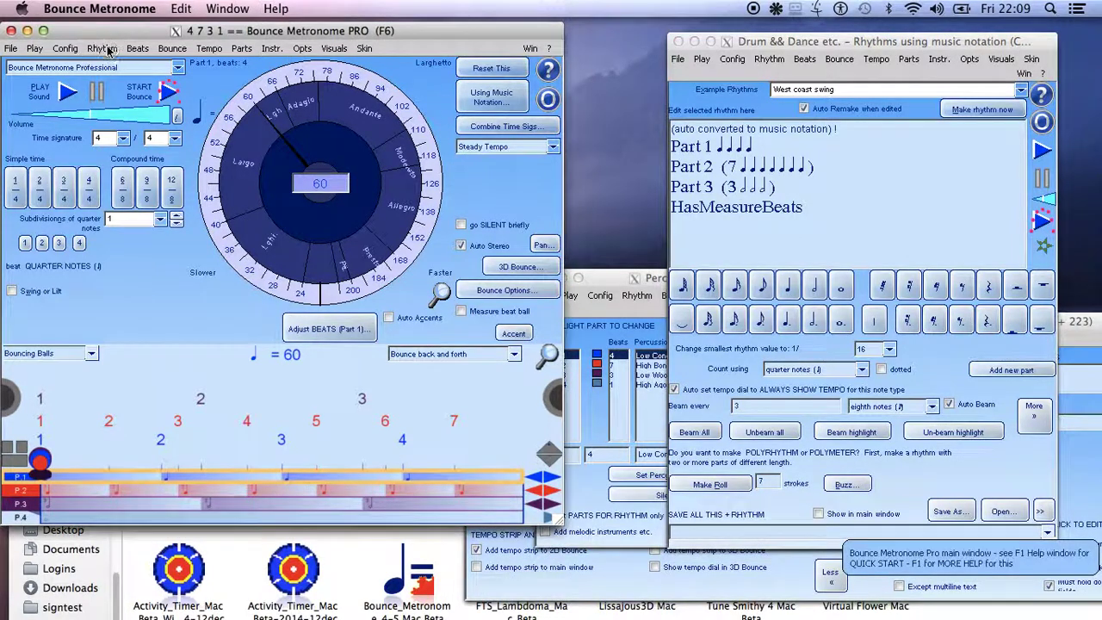
left_click(101, 49)
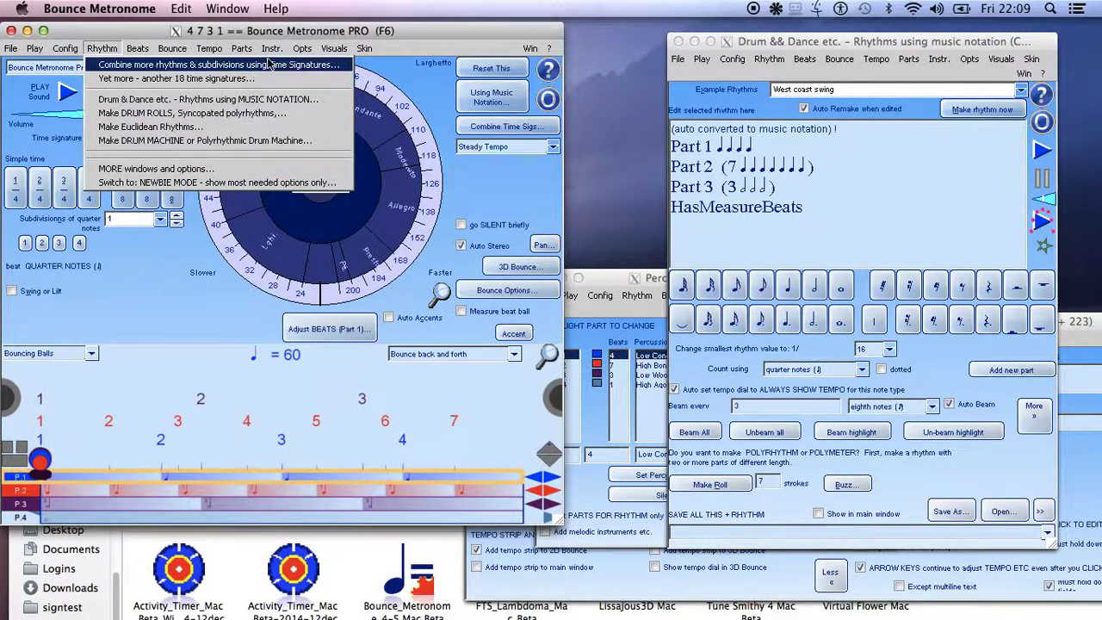
mouse_move(301, 48)
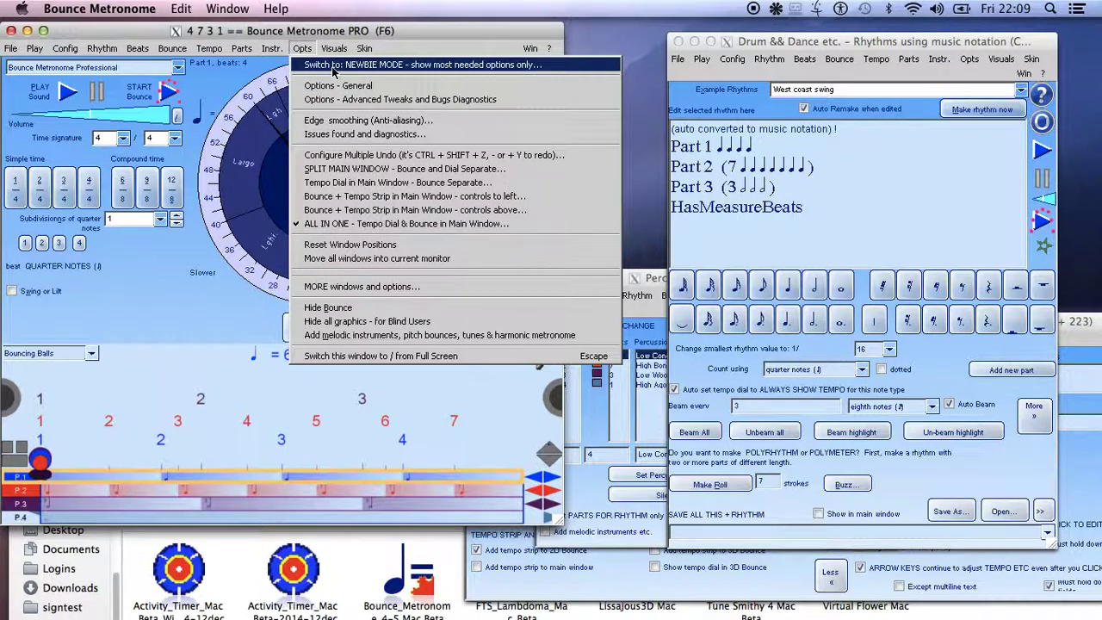
mouse_move(192, 51)
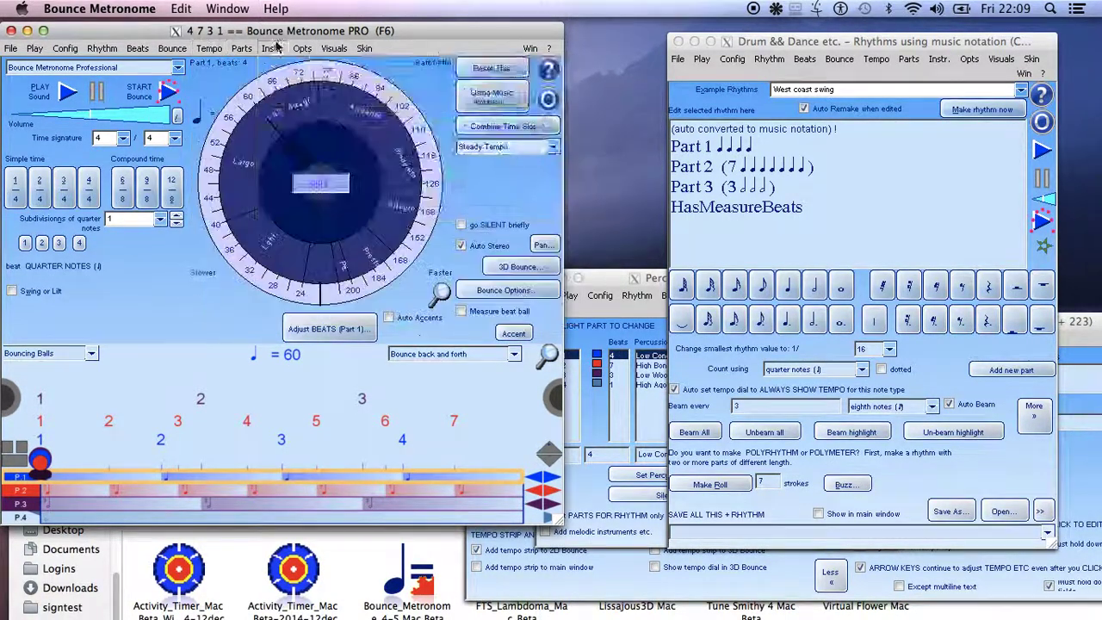
mouse_move(103, 49)
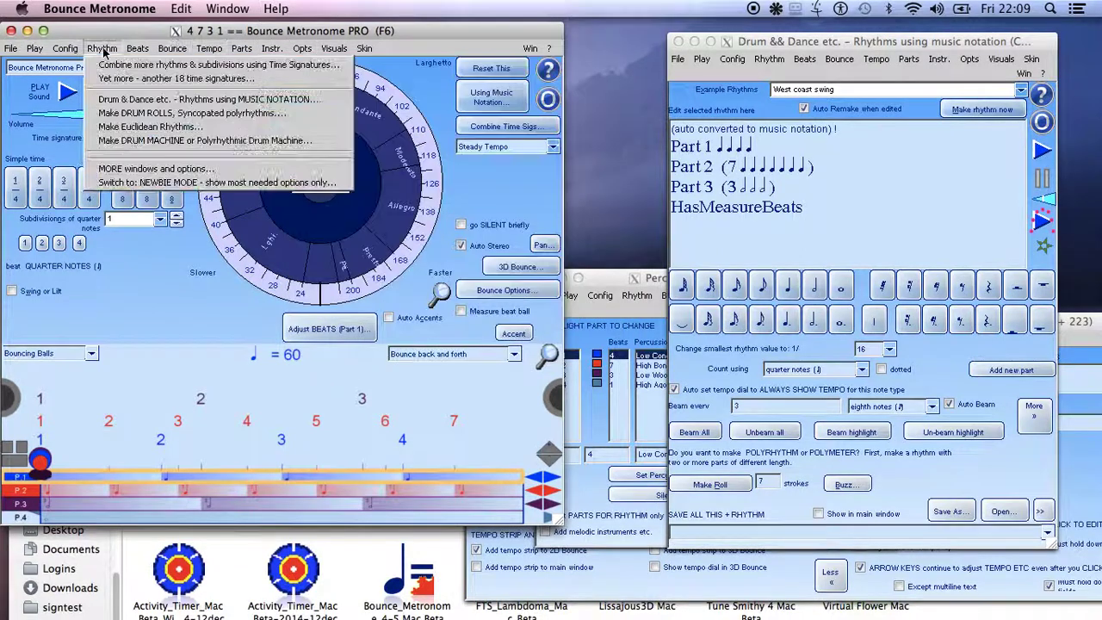
left_click(138, 170)
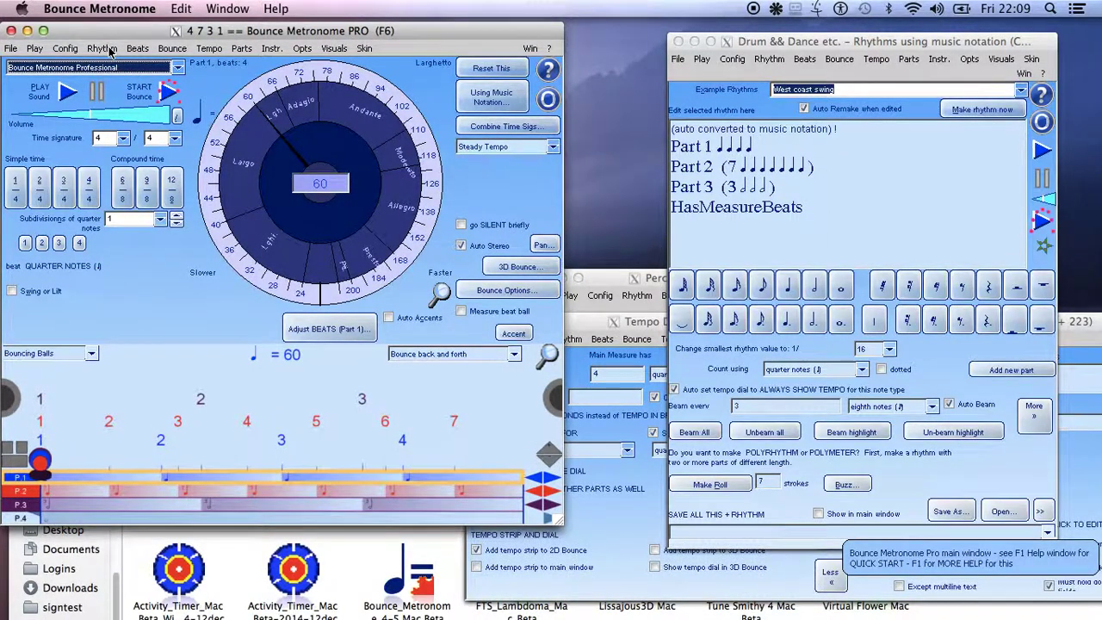
Open the Rhythm cycles, Morphing Polyrhythms window and move it fully into view.
left_click(101, 49)
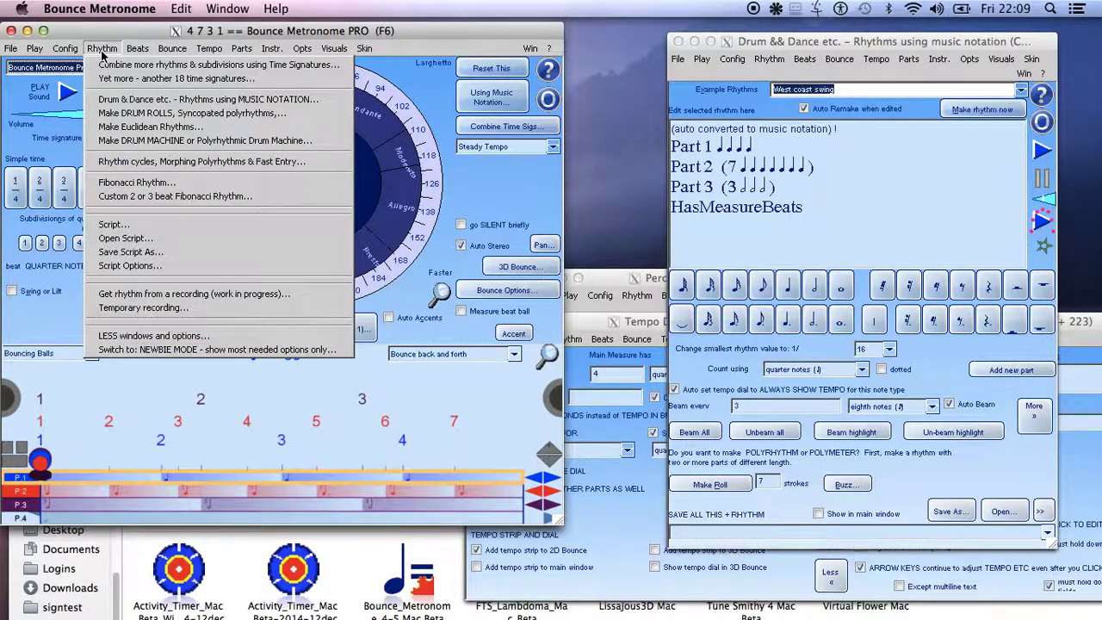
left_click(151, 159)
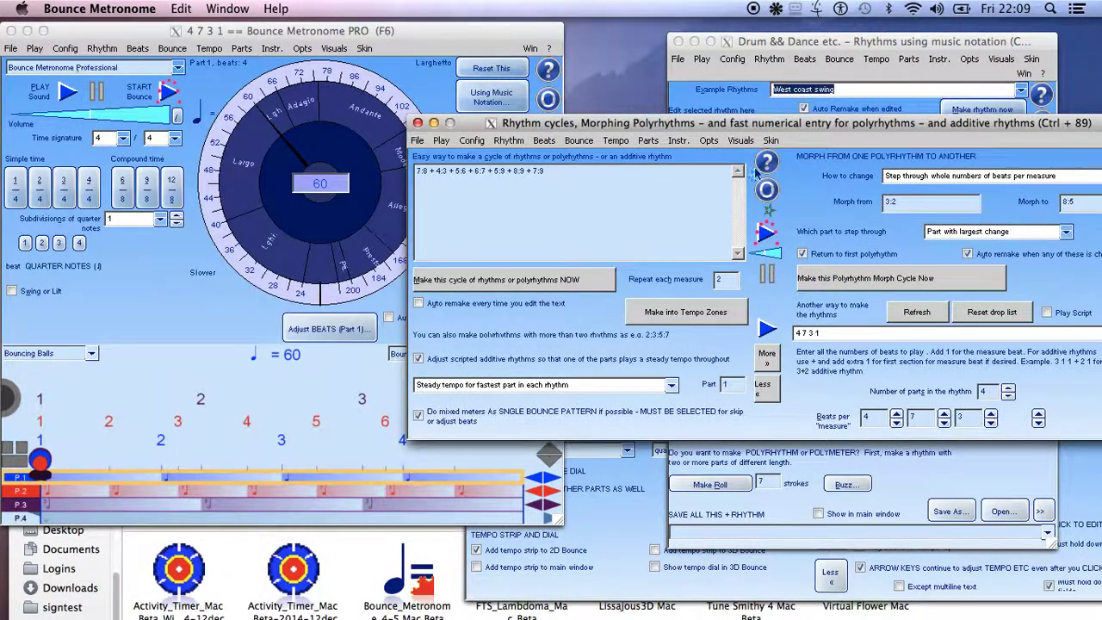
left_click_drag(910, 117, 695, 128)
left_click(341, 178)
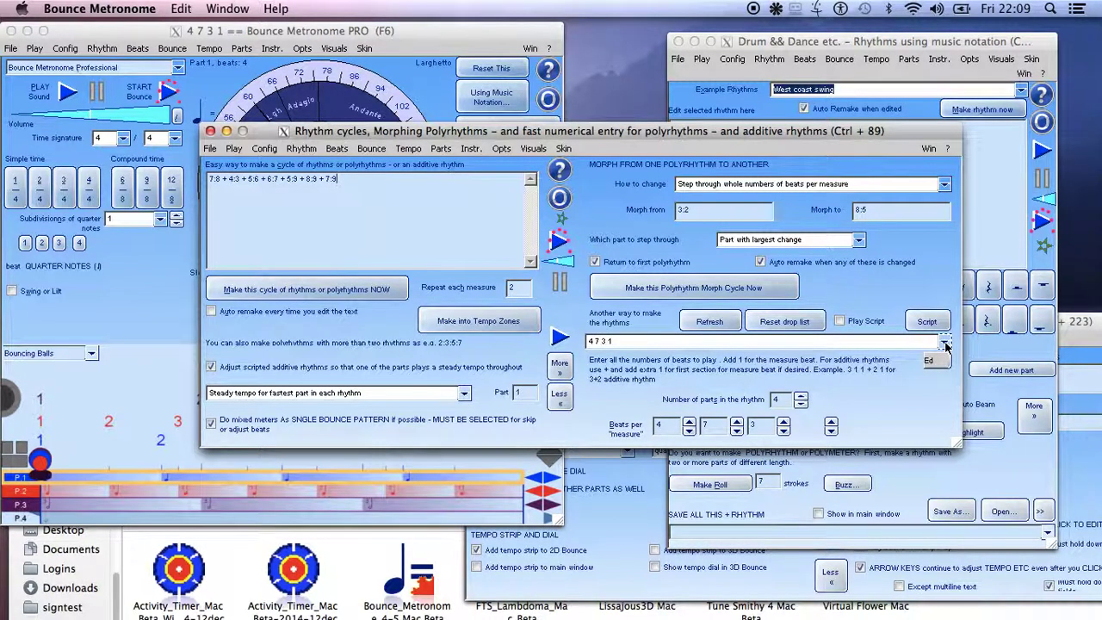
Replace the numbers of beats in the fast numerical entry with the polyrhythm 3 5 6 2 1.
left_click(741, 346)
left_click_drag(752, 345, 526, 331)
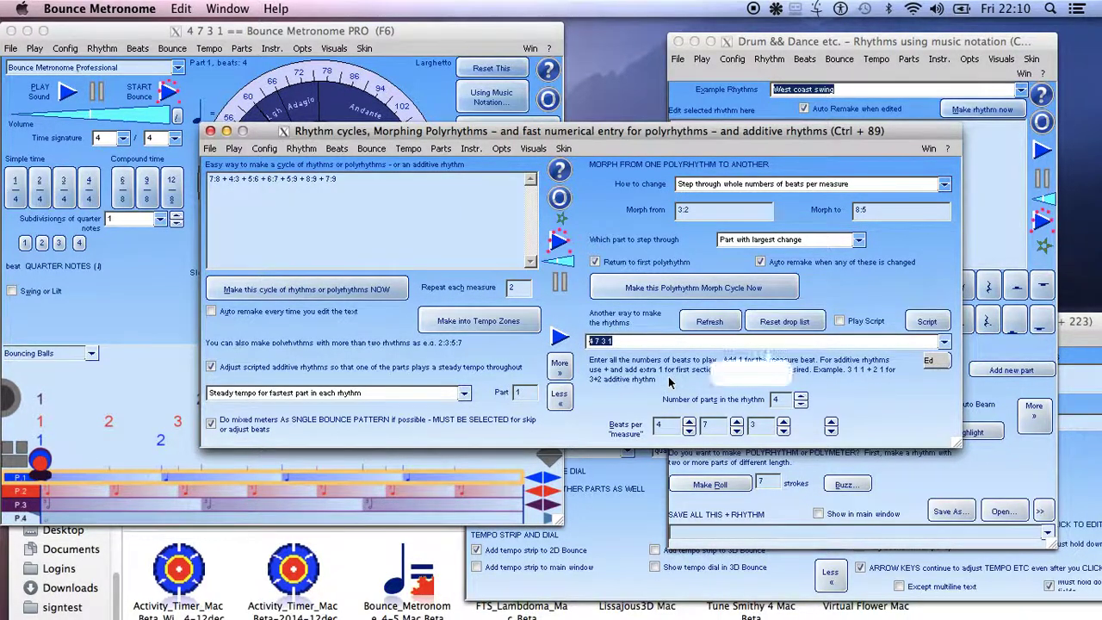
type("2 1,")
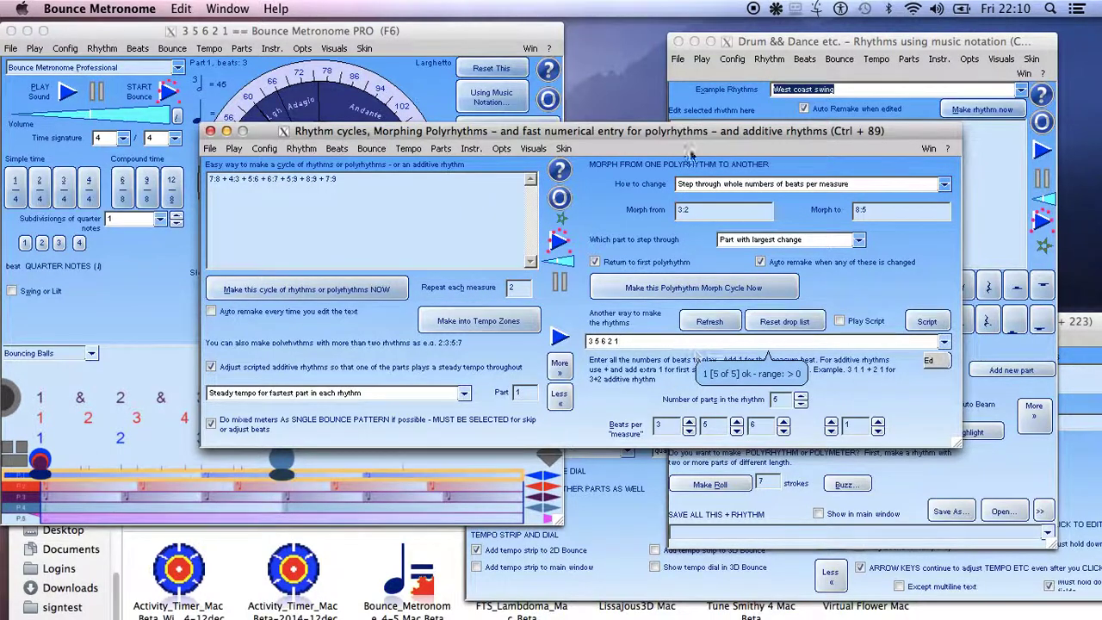
Expand the technical settings to set the rhythm's fourth part to 3 beats, and collapse them again.
left_click_drag(619, 130, 604, 94)
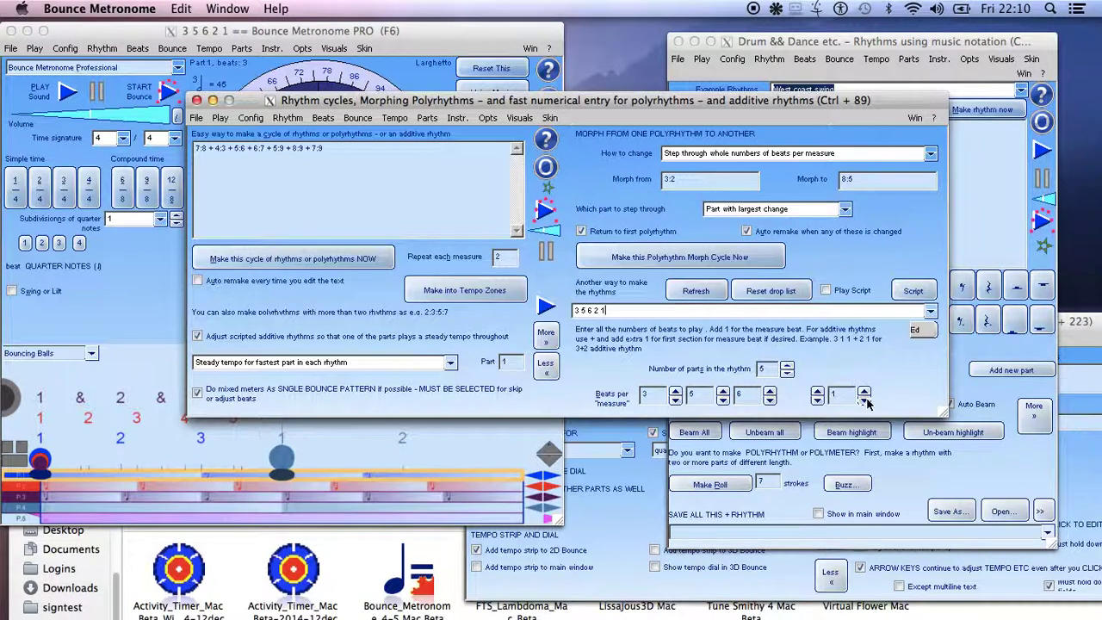
left_click(912, 290)
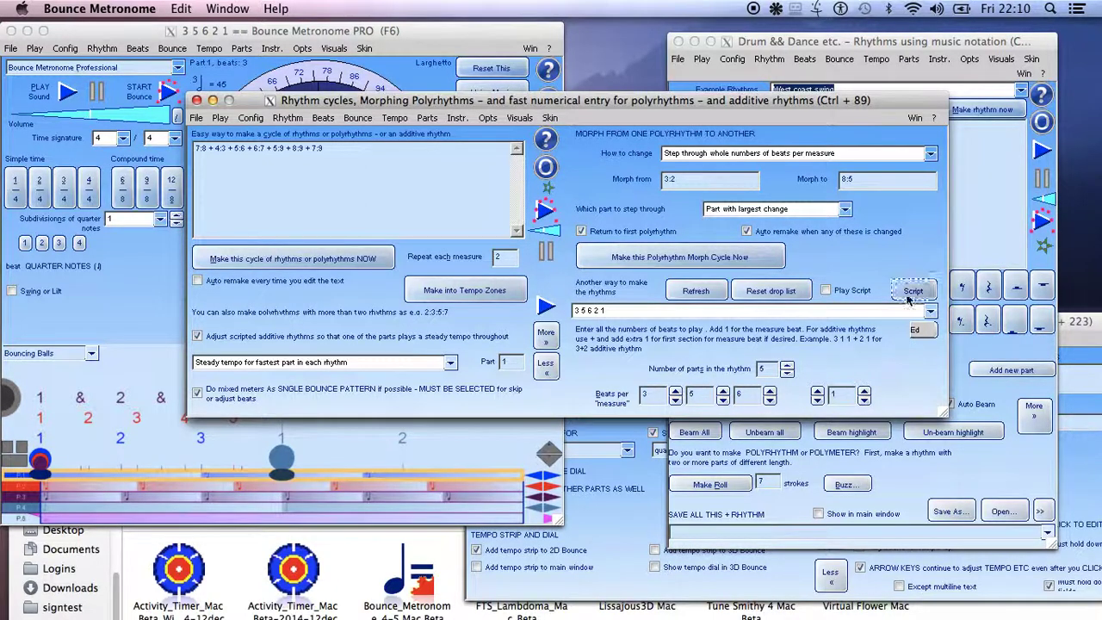
left_click(545, 335)
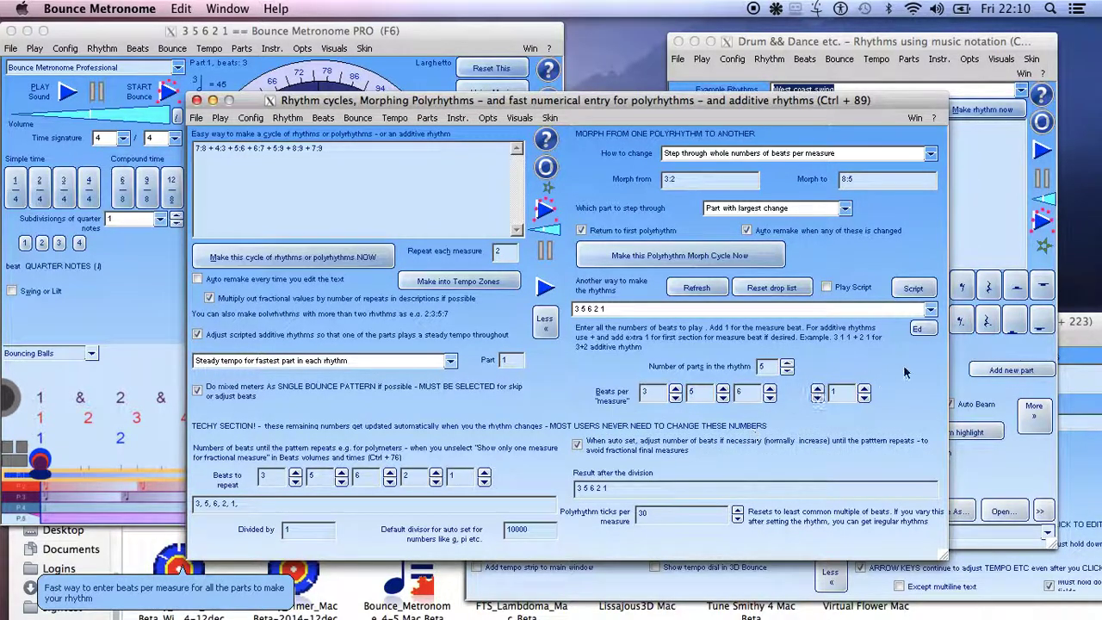
left_click(542, 326)
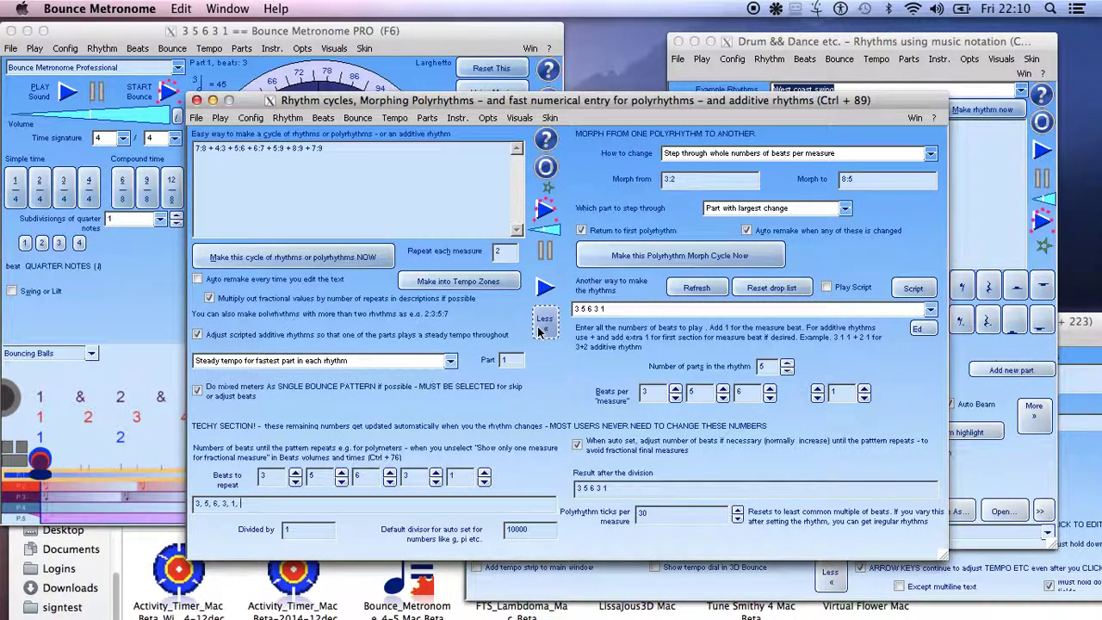
left_click(540, 332)
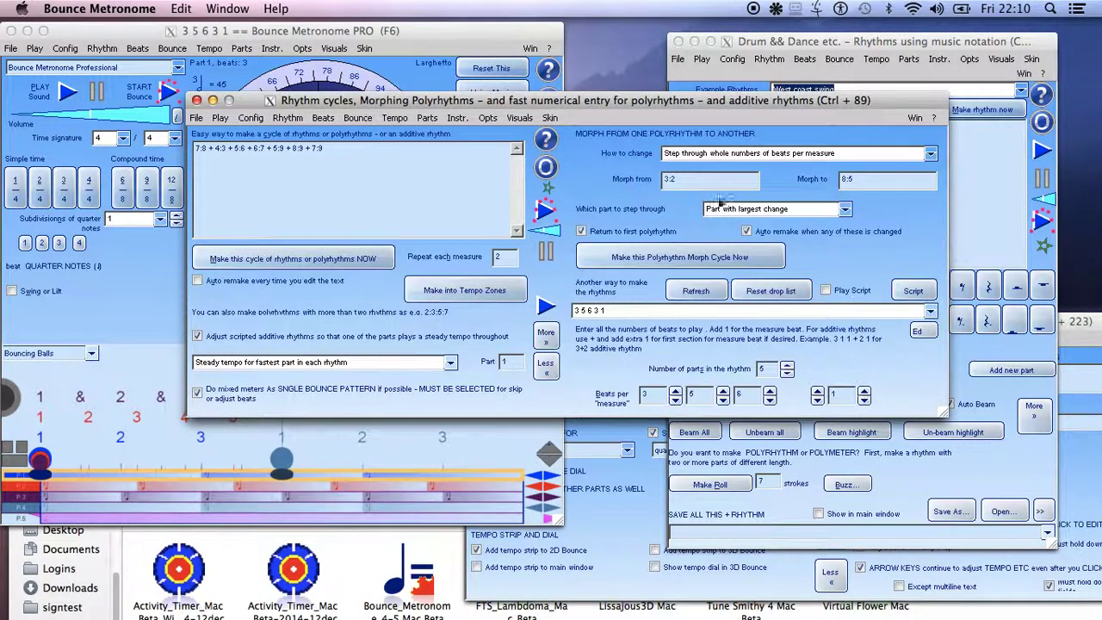
Select the rhythm's beat numbers and move the Rhythm cycles window down, clear of the automatically converted music notation.
left_click_drag(331, 99, 344, 132)
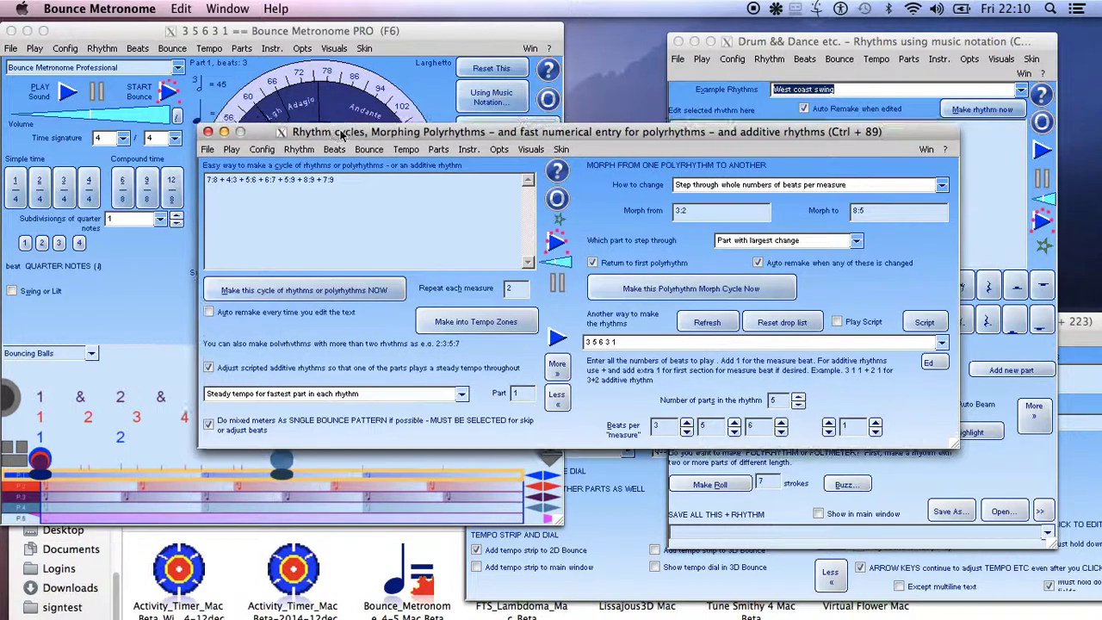
left_click_drag(618, 341, 573, 342)
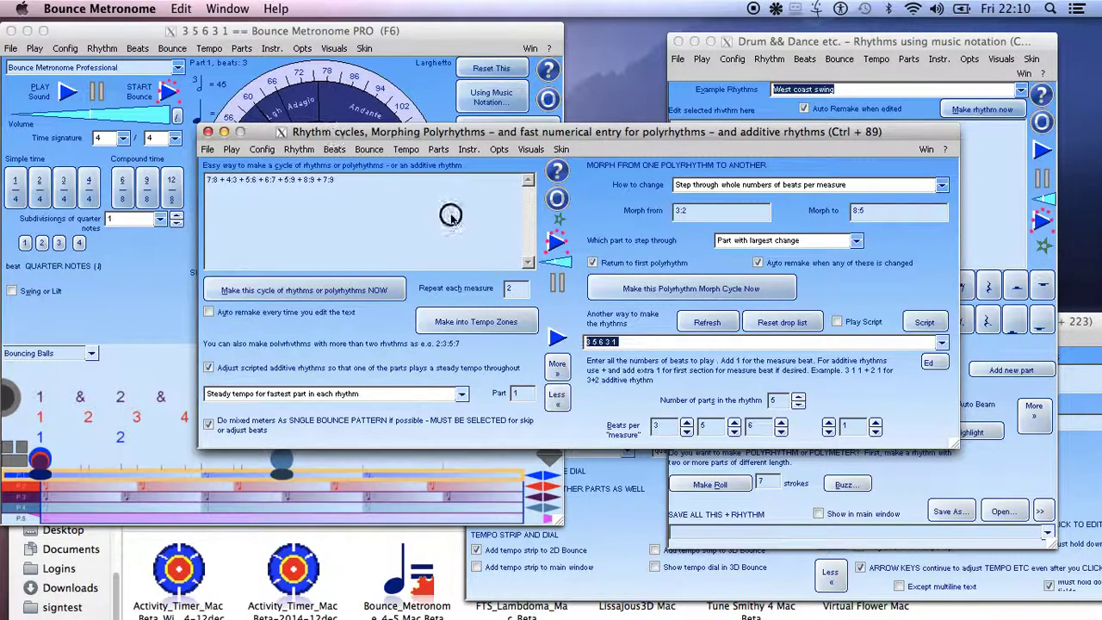
left_click_drag(352, 138, 579, 235)
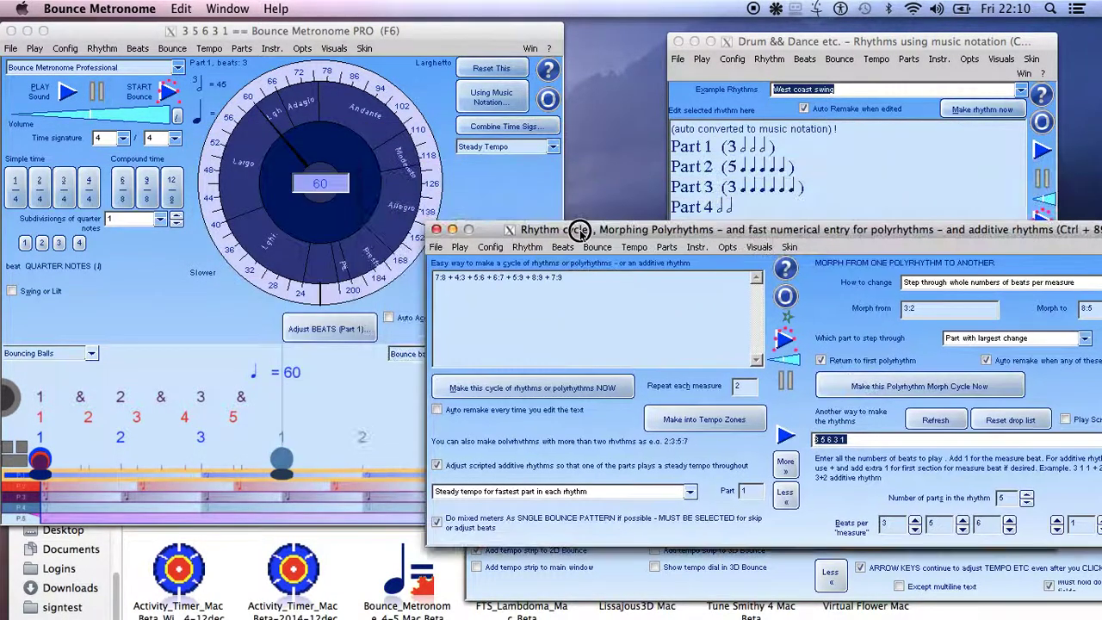
Open the Tempo Dial options for stepping through tempi and rhythms and move the window fully into view.
left_click(635, 247)
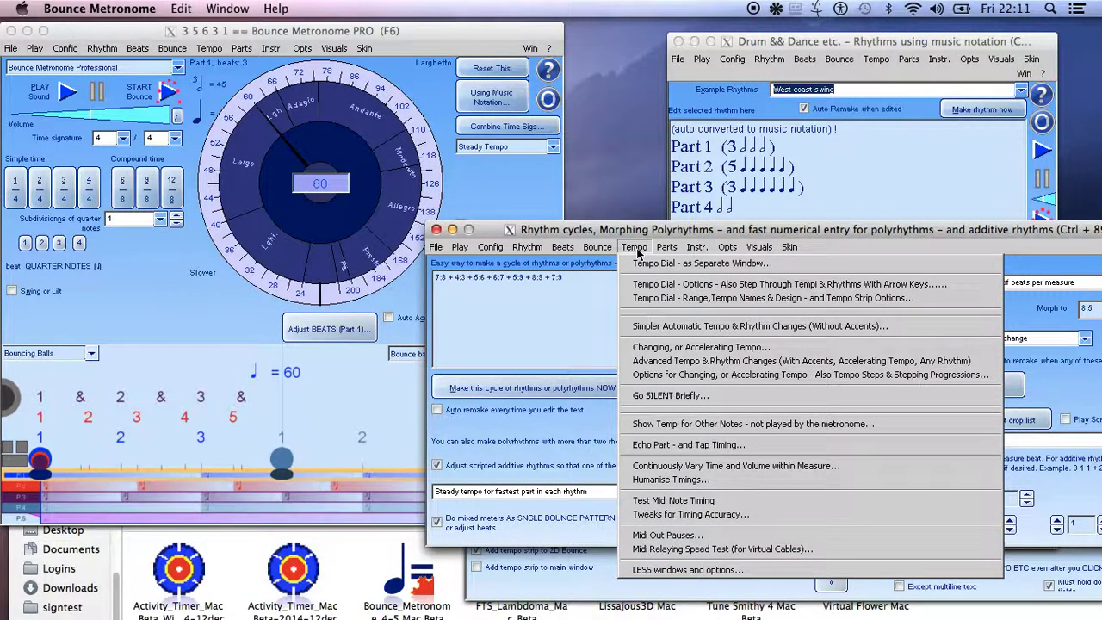
left_click(669, 287)
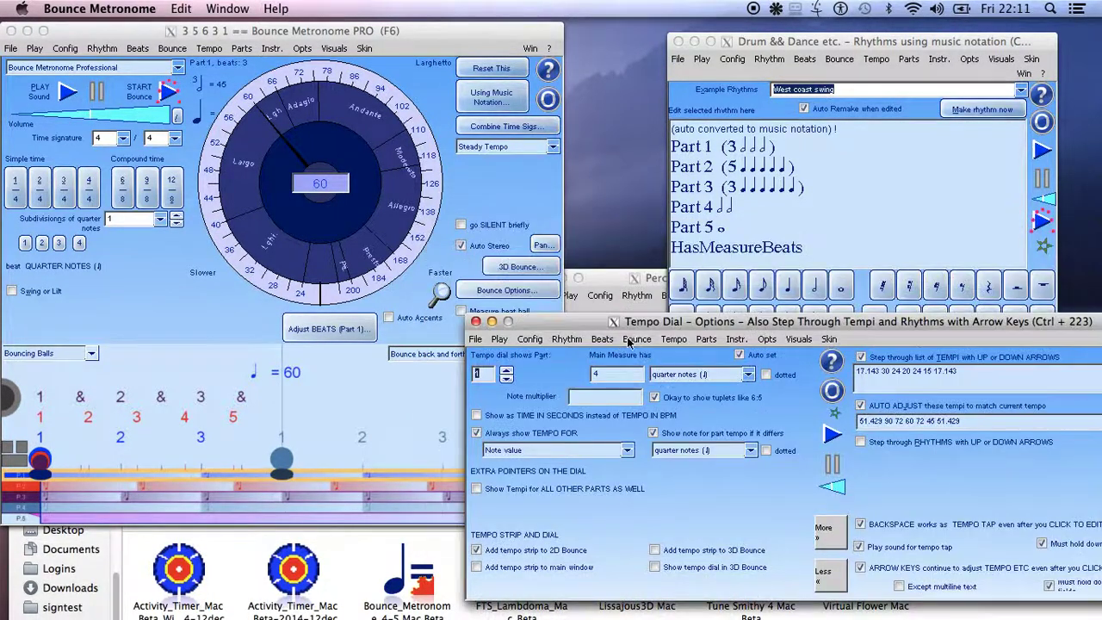
left_click_drag(570, 330, 413, 175)
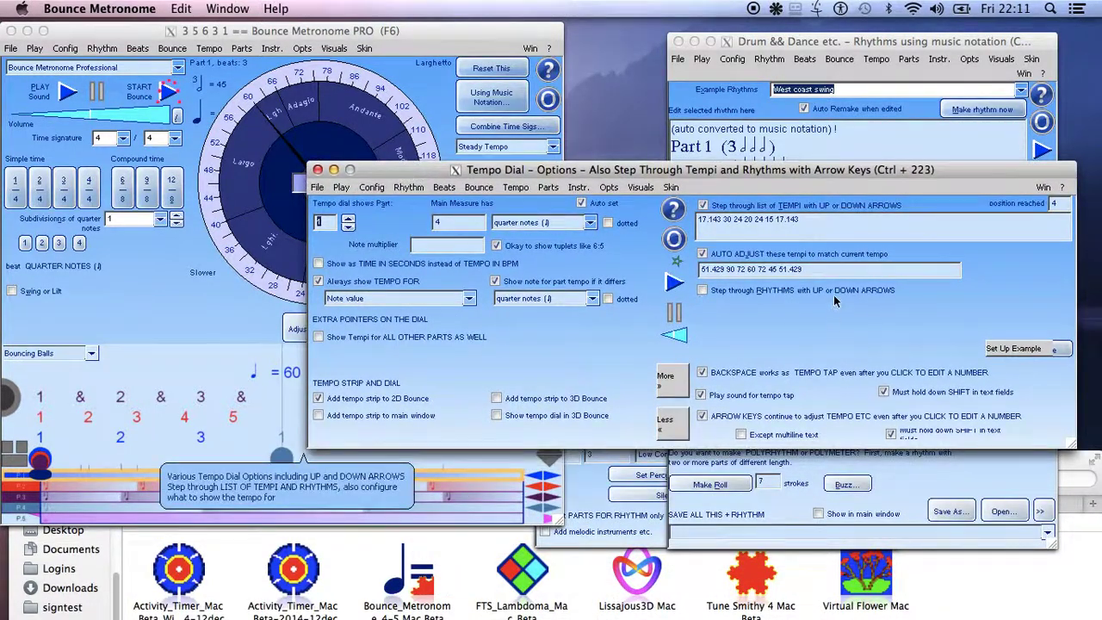
Turn off auto adjustment of the listed tempi and set the tempo list to 120 60 33.
left_click(743, 252)
left_click(699, 255)
left_click(814, 219)
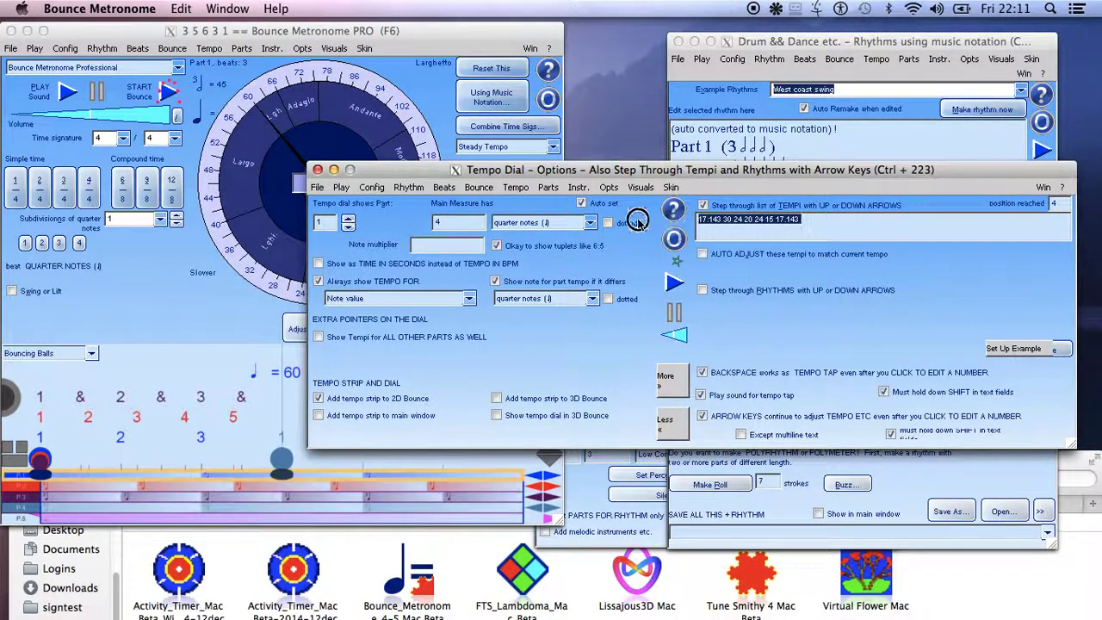
type("1")
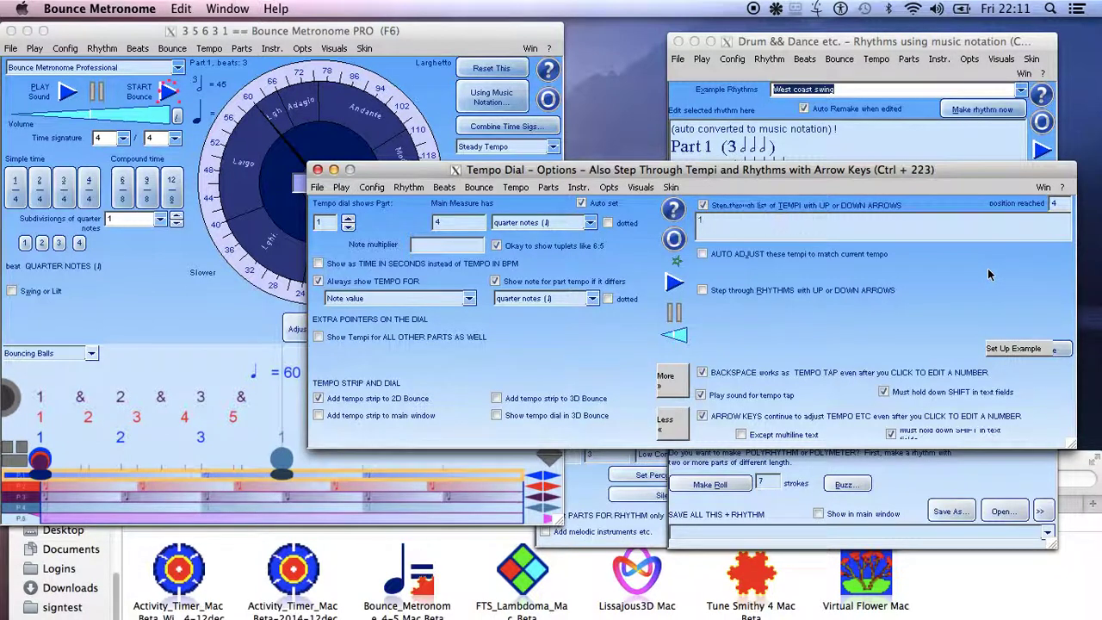
type("20")
Move the options window off the tempo dial and step through the tempo list to 120 BPM.
left_click_drag(757, 172, 822, 342)
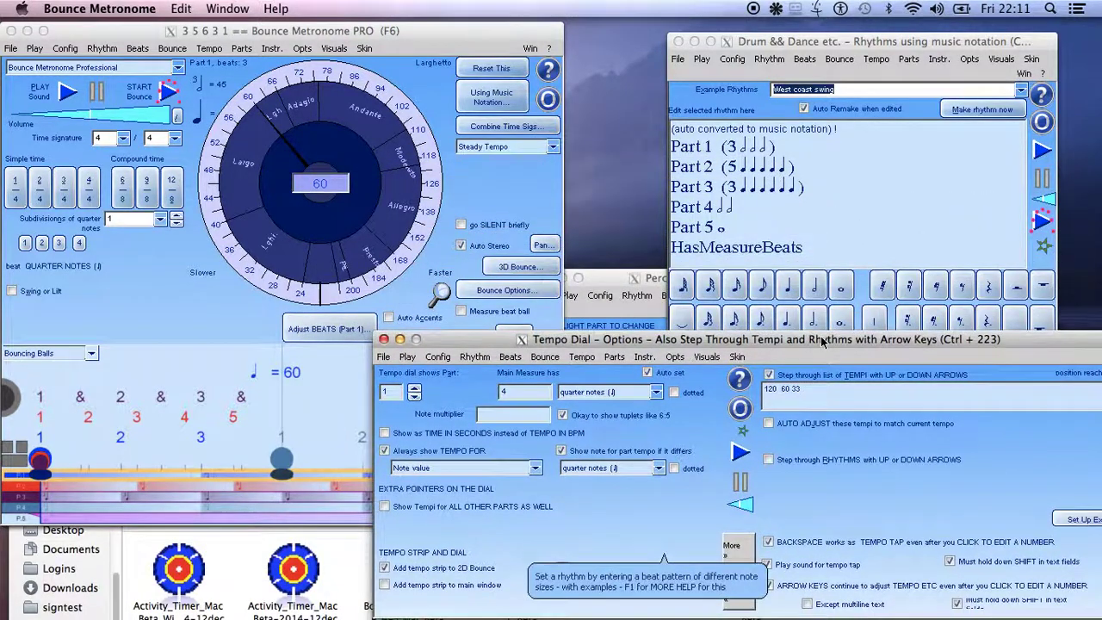
left_click(950, 395)
key("Up")
key("Up")
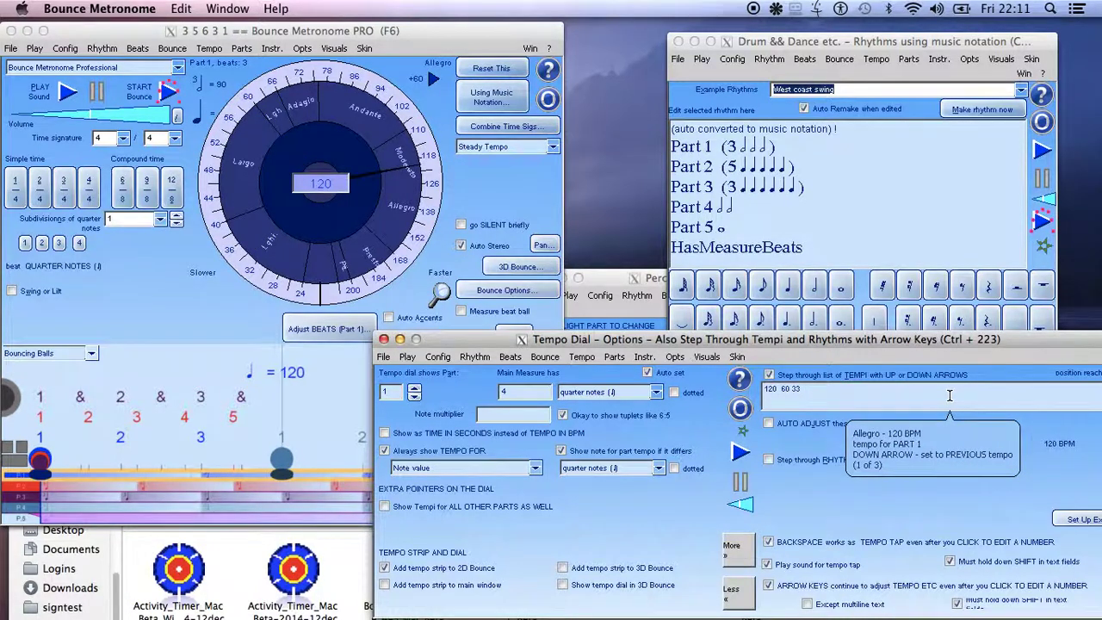
Enable stepping through rhythms and try out the more complicated example rhythms, returning to the simple polyrhythm list.
left_click_drag(936, 339, 838, 102)
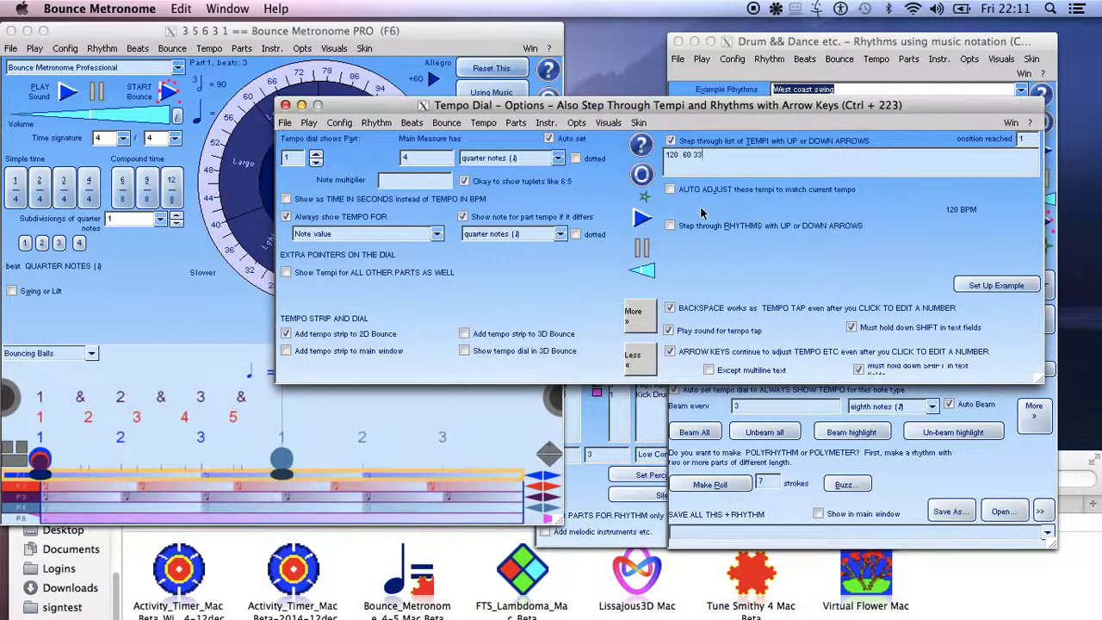
left_click(674, 226)
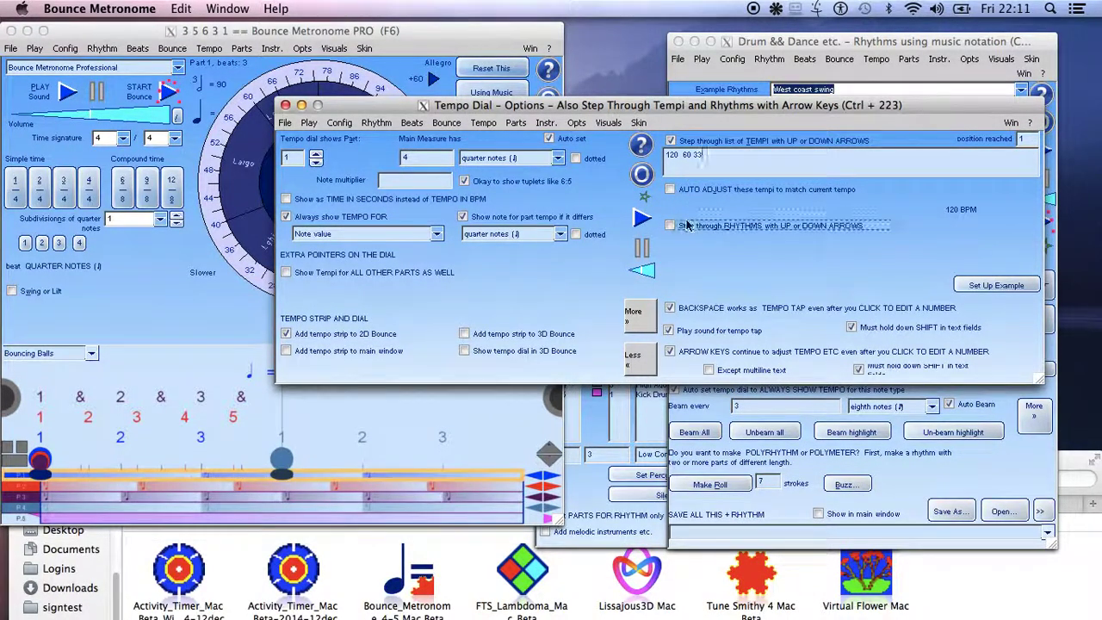
left_click(671, 226)
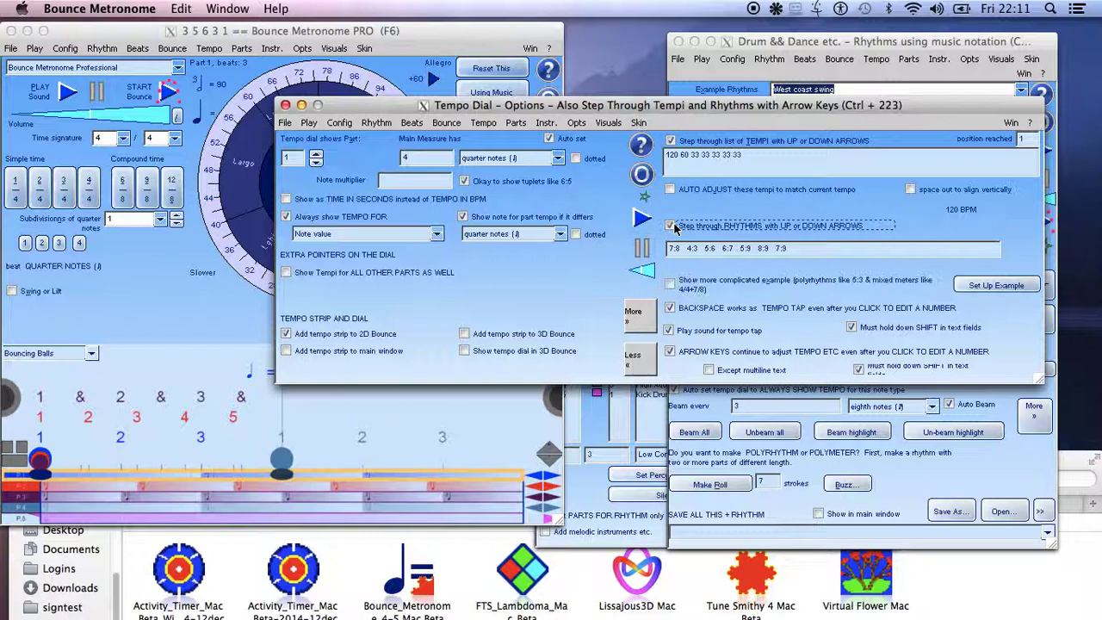
left_click(679, 287)
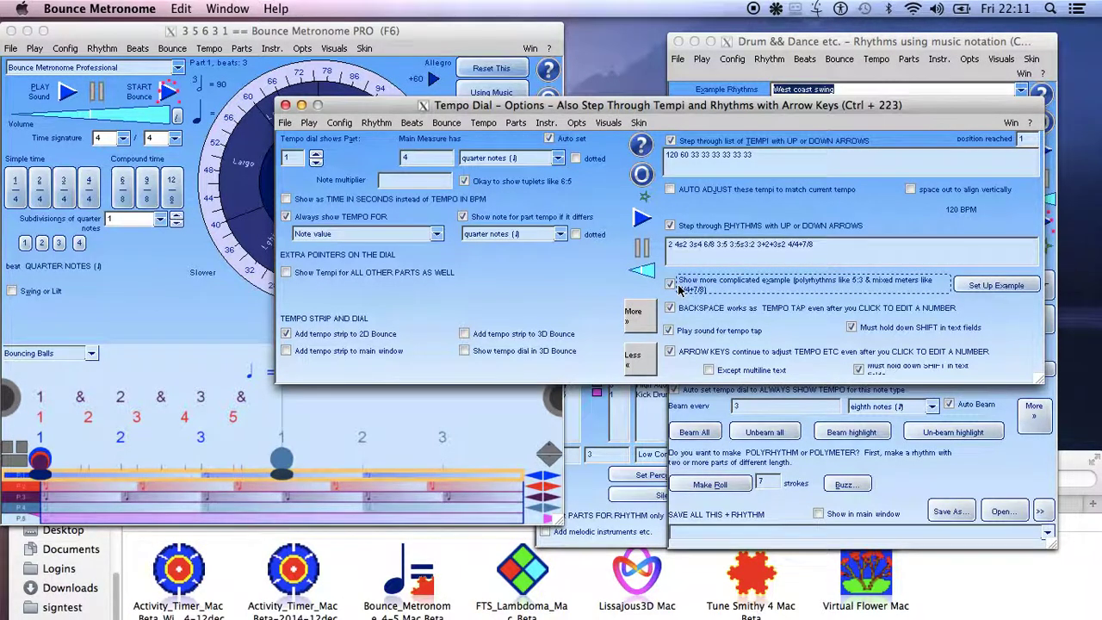
left_click(673, 285)
Set up the example list of time signatures and tempi for stepping through rhythms, and accept it.
left_click(789, 248)
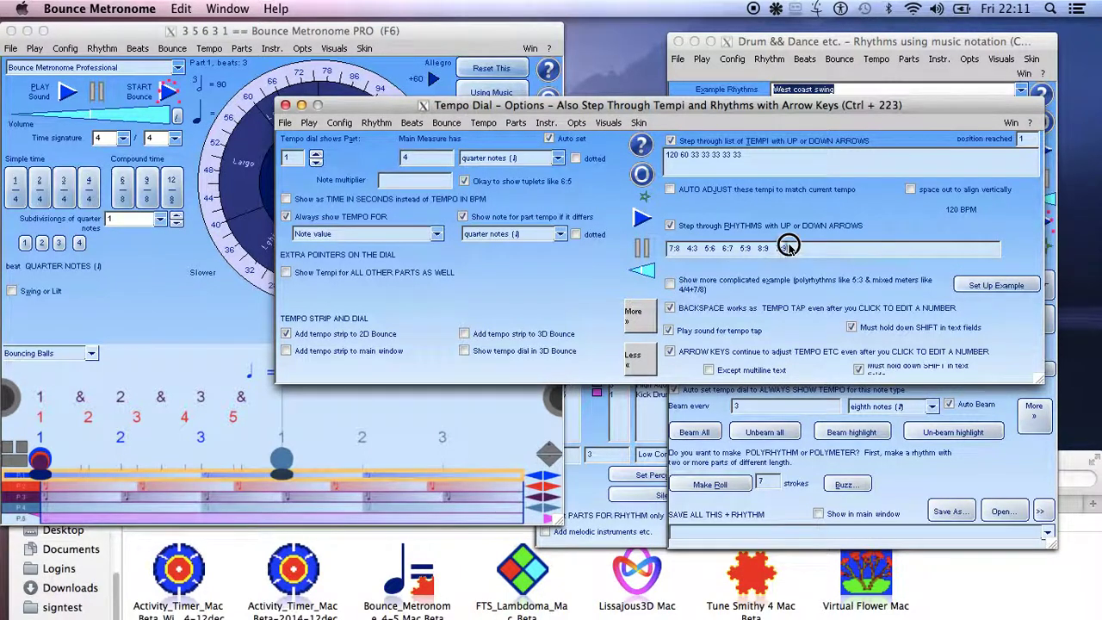
left_click(995, 288)
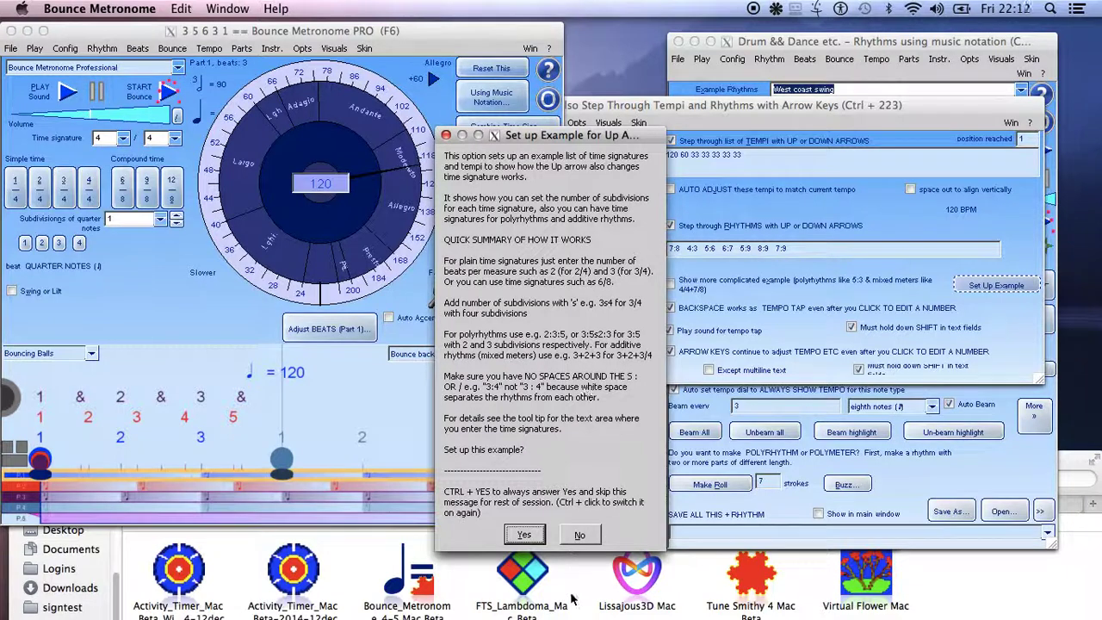
left_click(523, 535)
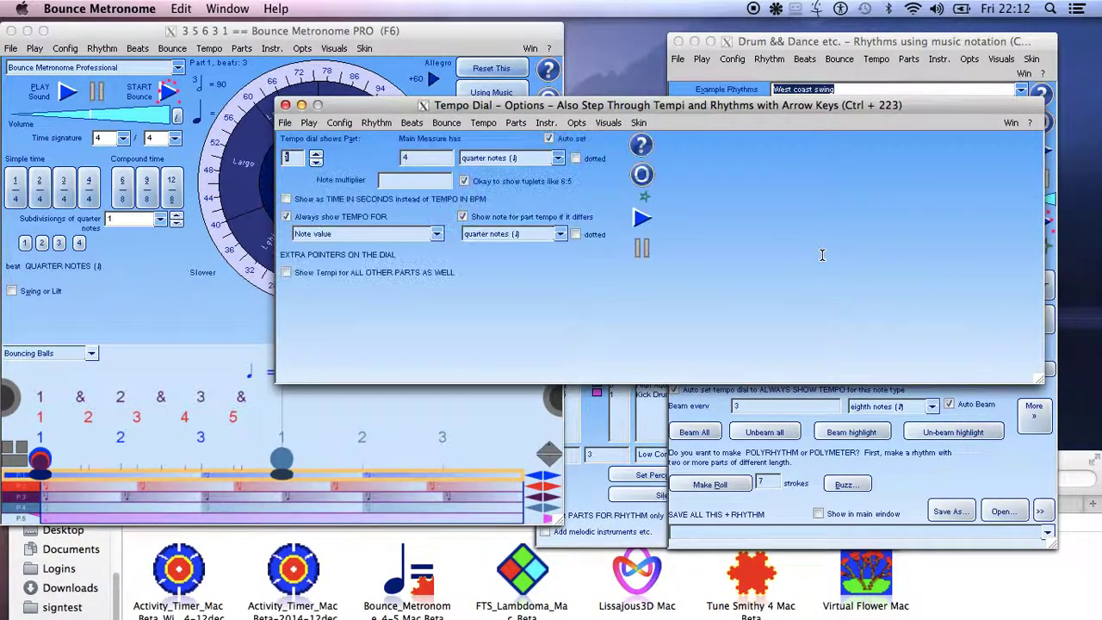
Move the options window off the tempo display and step through the example tempi and time signatures, stopping at 3/4s2 and 30 BPM.
left_click(826, 250)
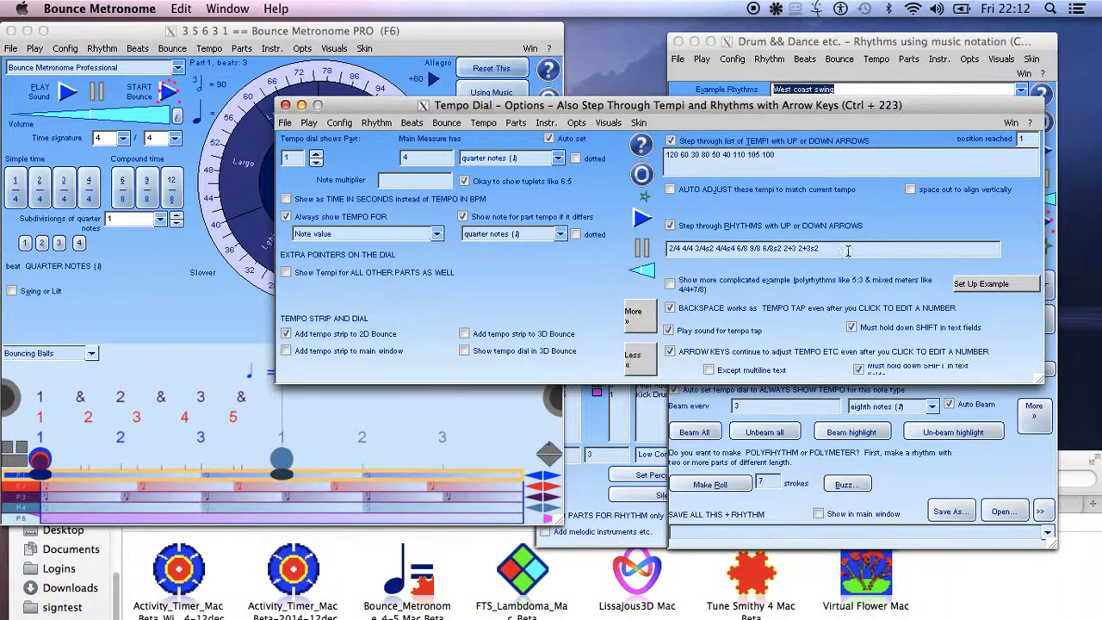
left_click_drag(700, 101, 744, 114)
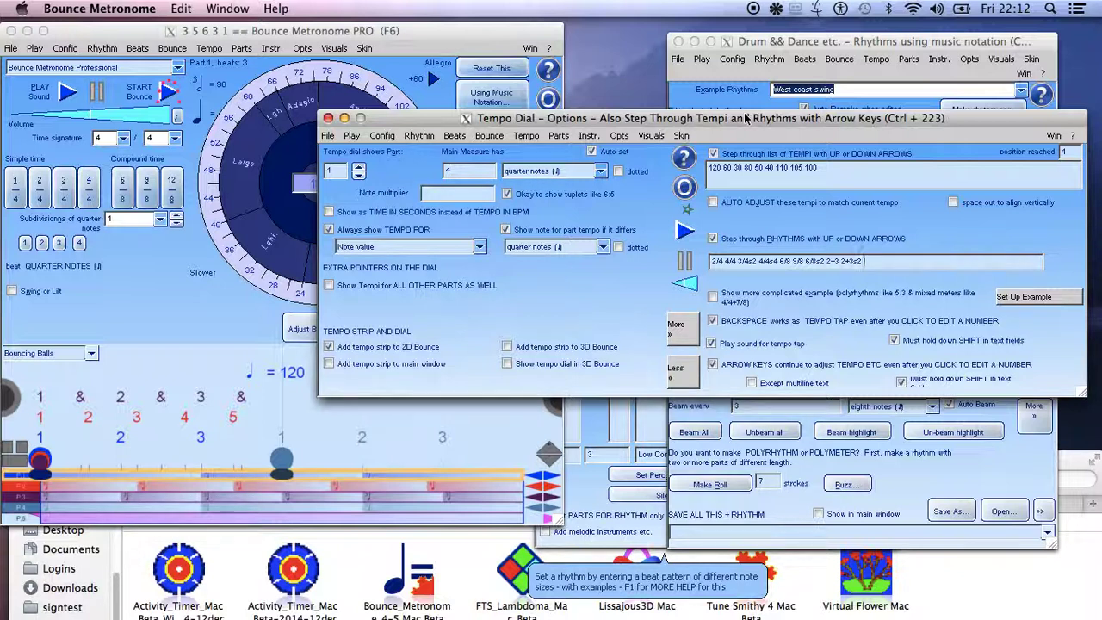
key("Down")
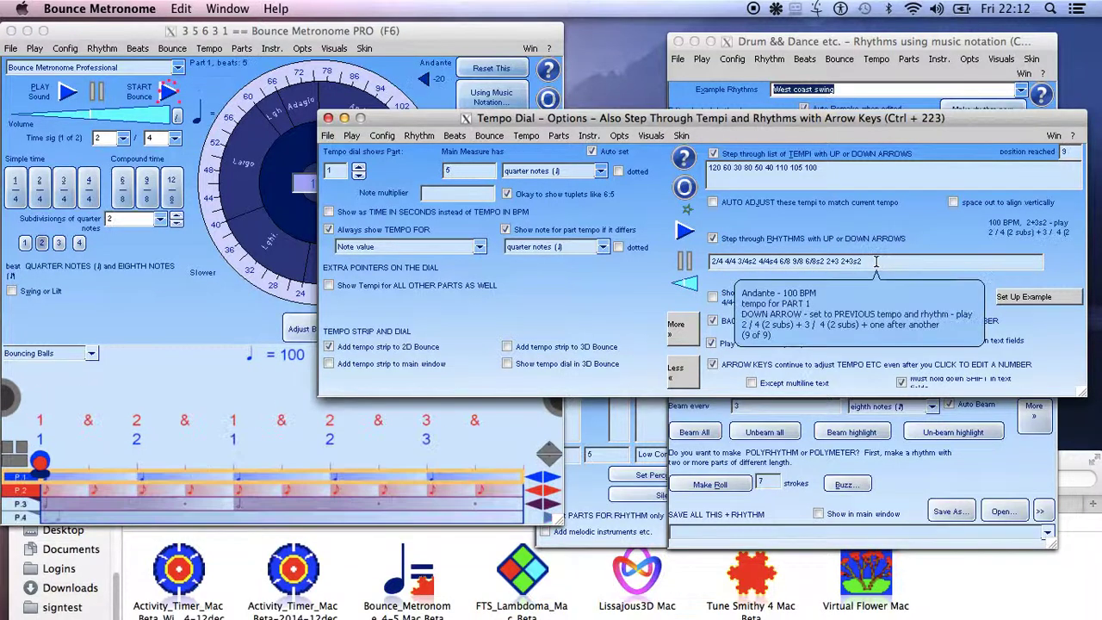
key("Up")
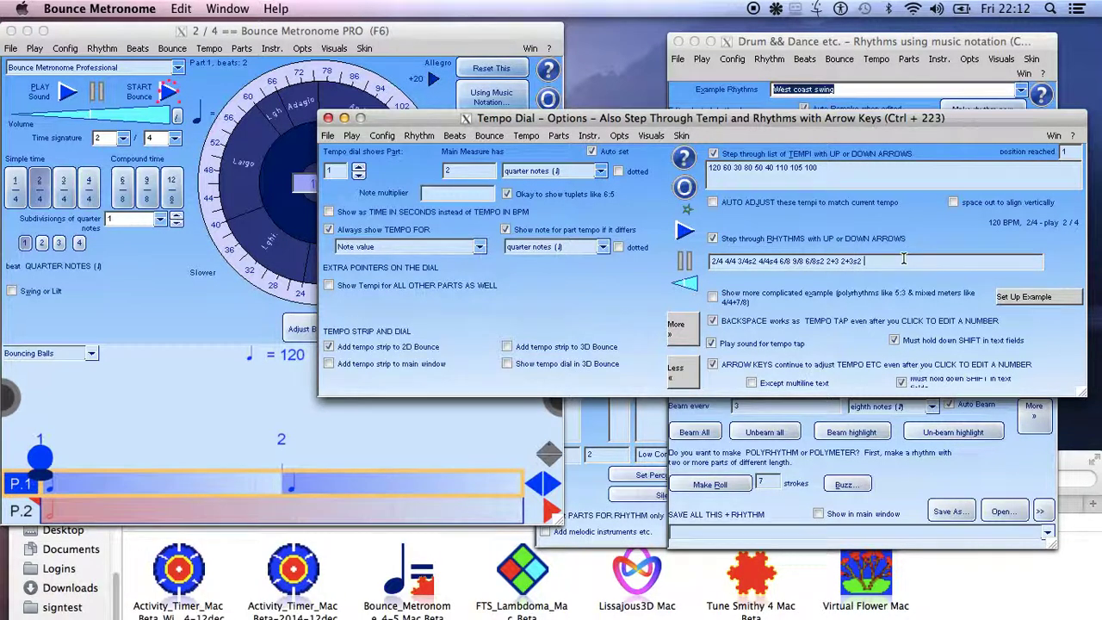
key("Up")
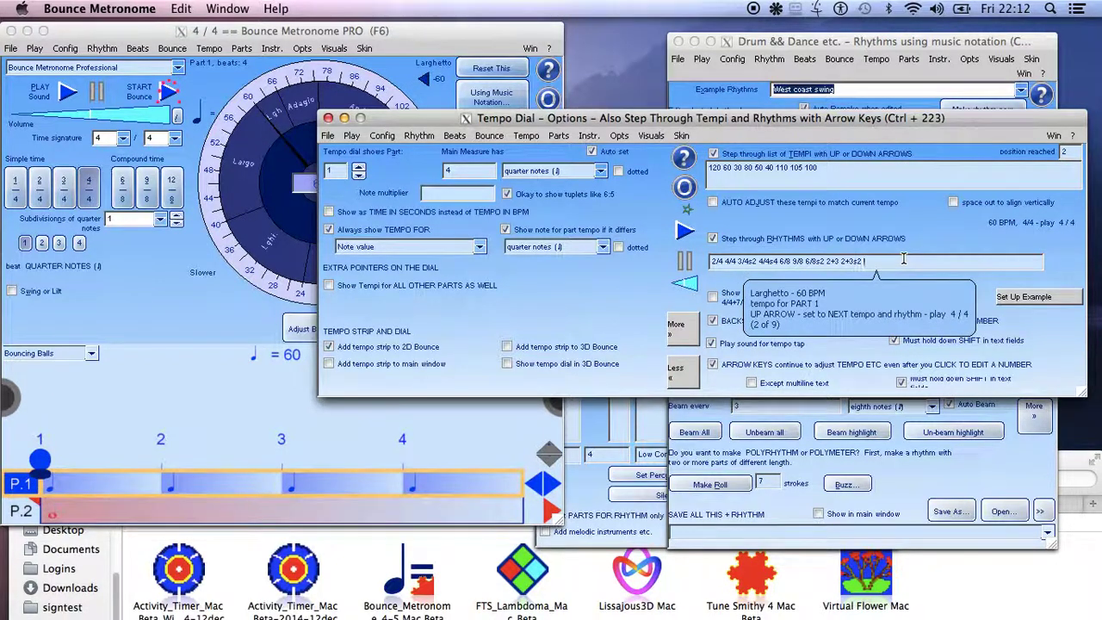
key("Up")
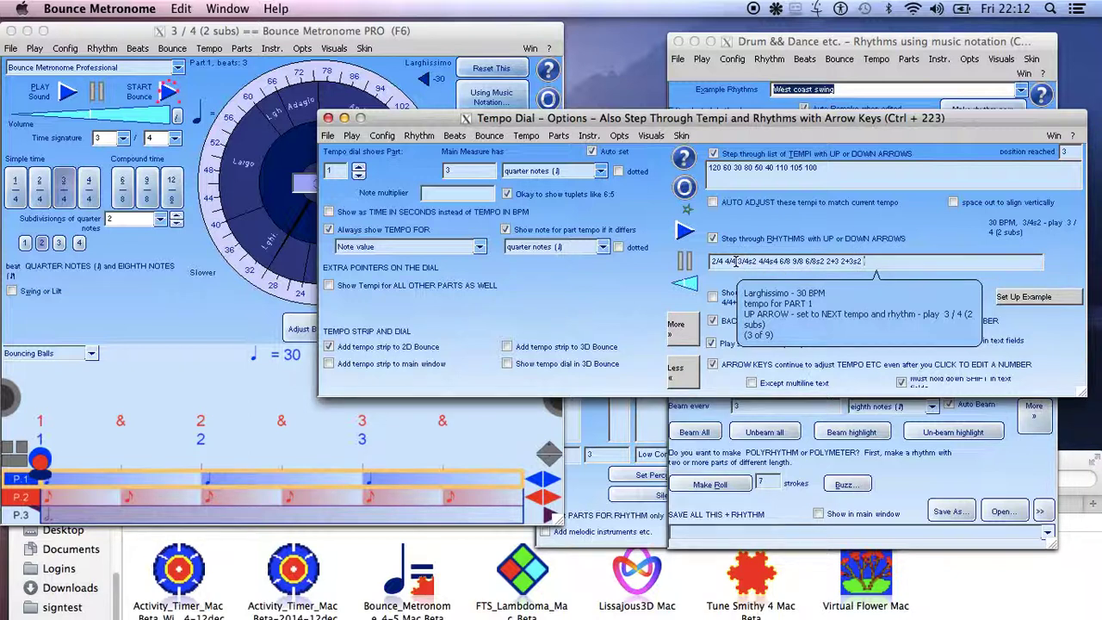
Move the options window clear of the music notation and replace the rhythm list with 2 3 4 3 4.
left_click(758, 261)
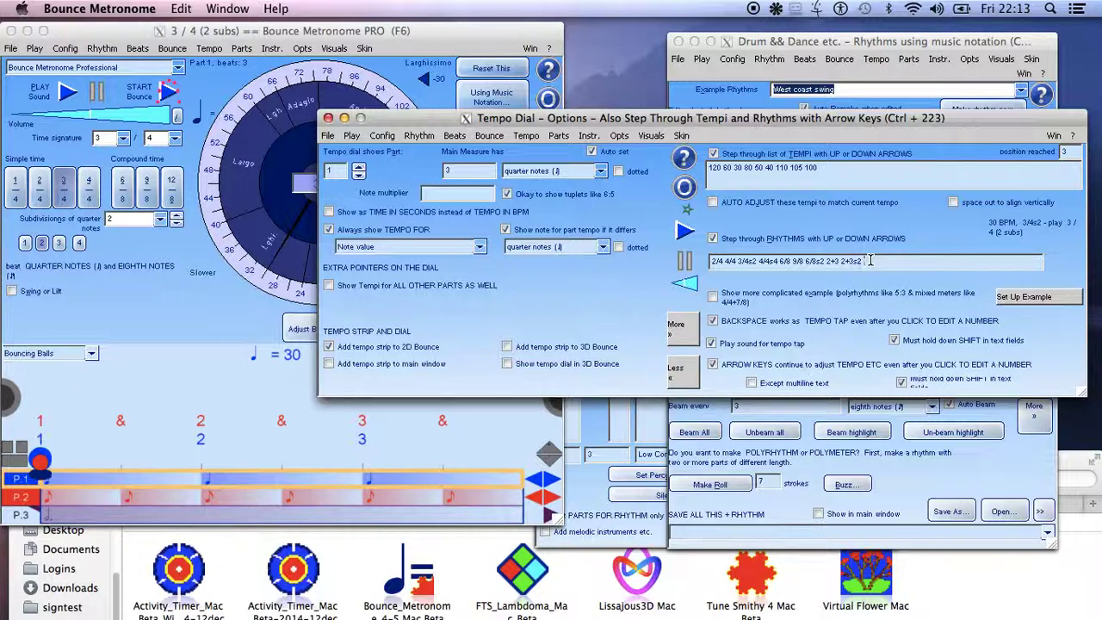
left_click_drag(857, 118, 822, 157)
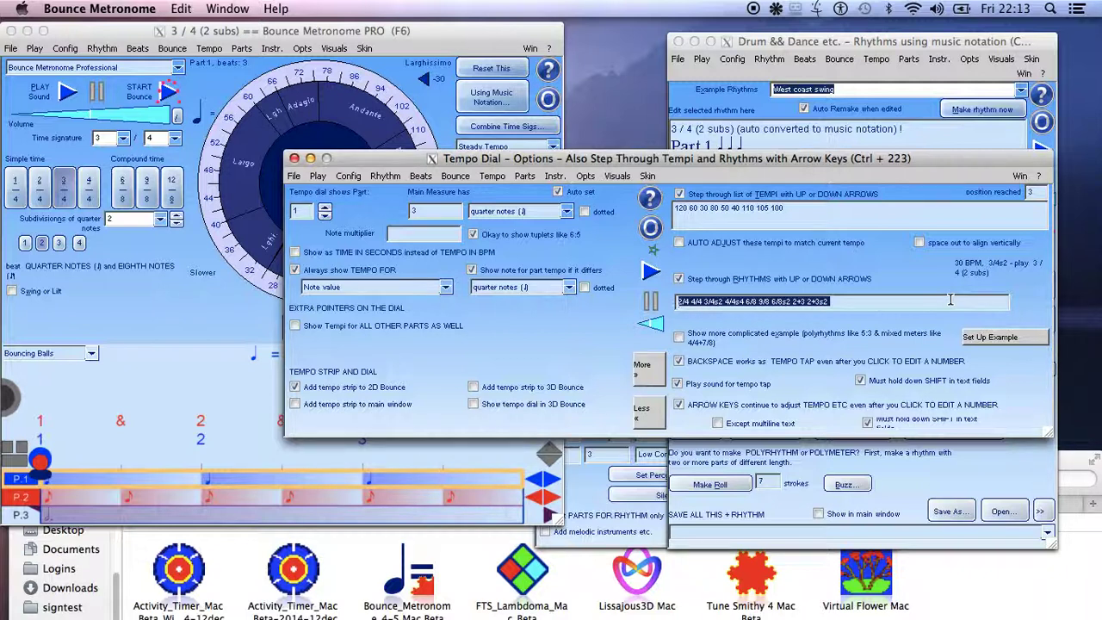
type("2 3 4 3 4")
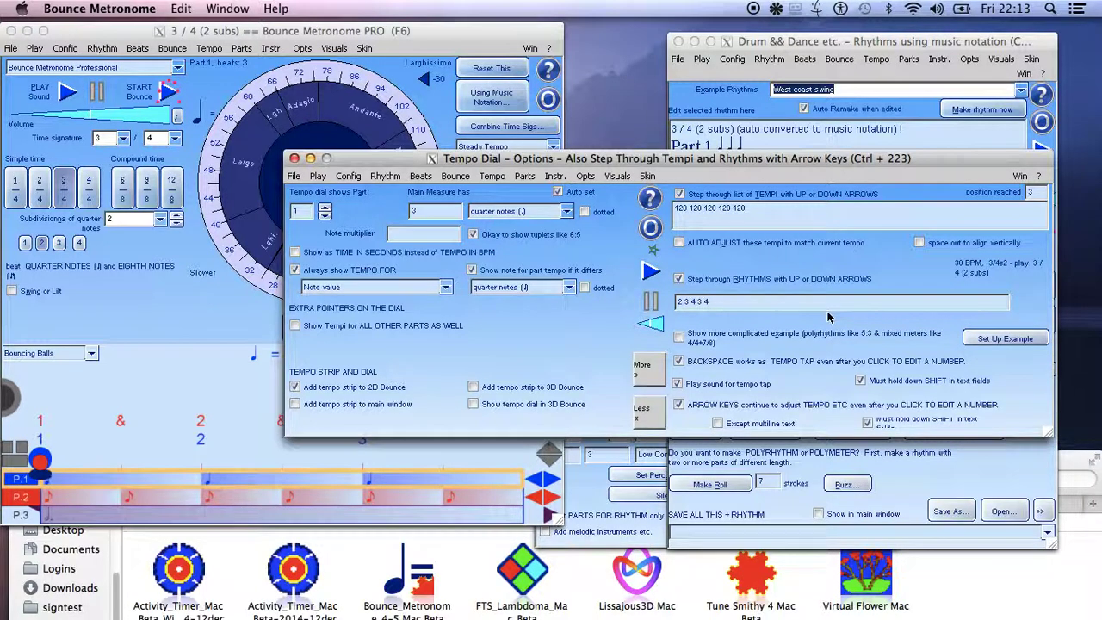
Step backwards and forwards through the new rhythm list, finishing on its fifth entry, 4/4 at 120 BPM.
key("Up")
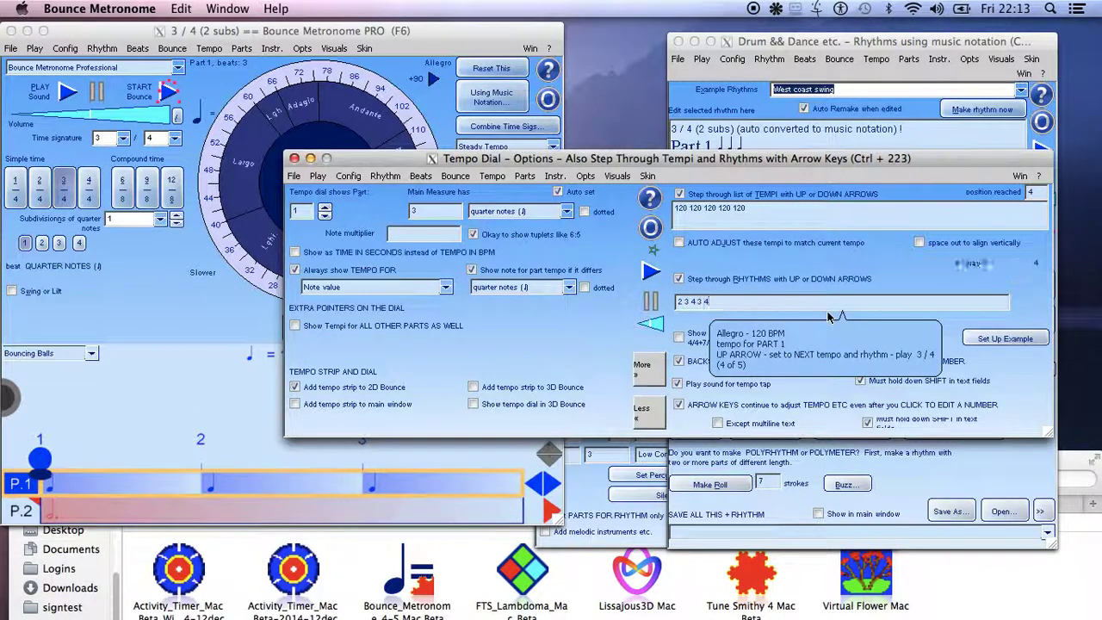
key("Down")
key("Down")
key("Down")
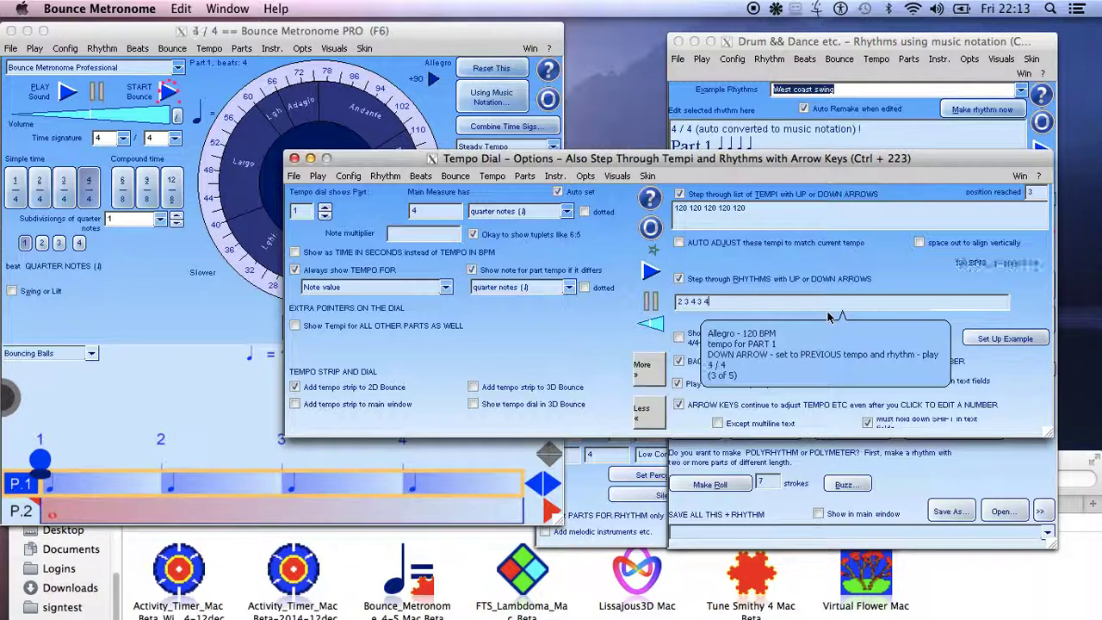
key("Up")
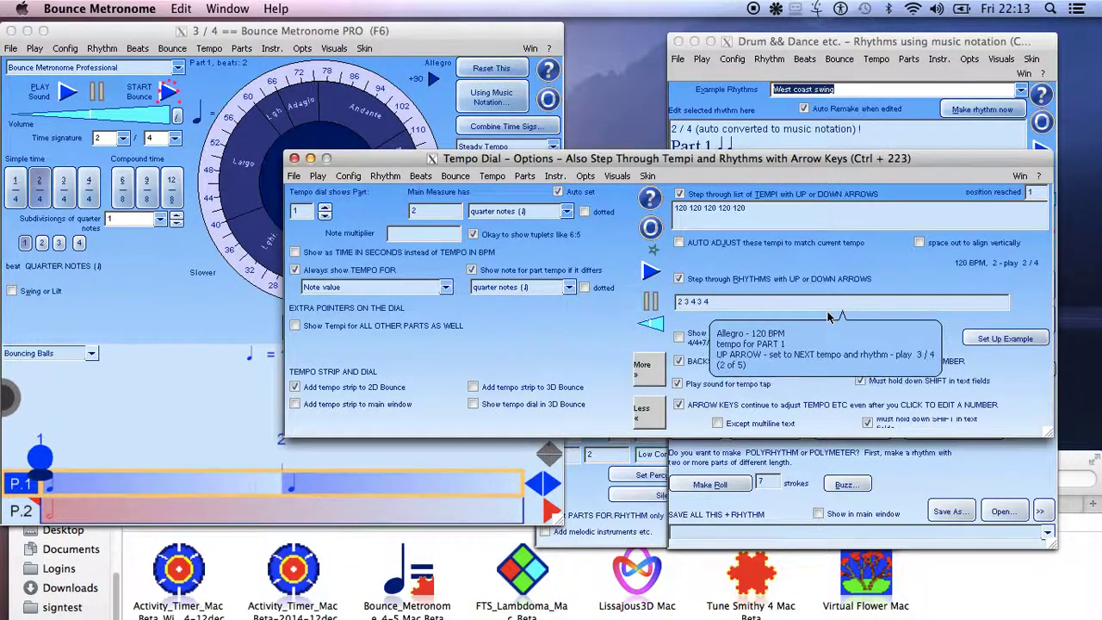
key("Up")
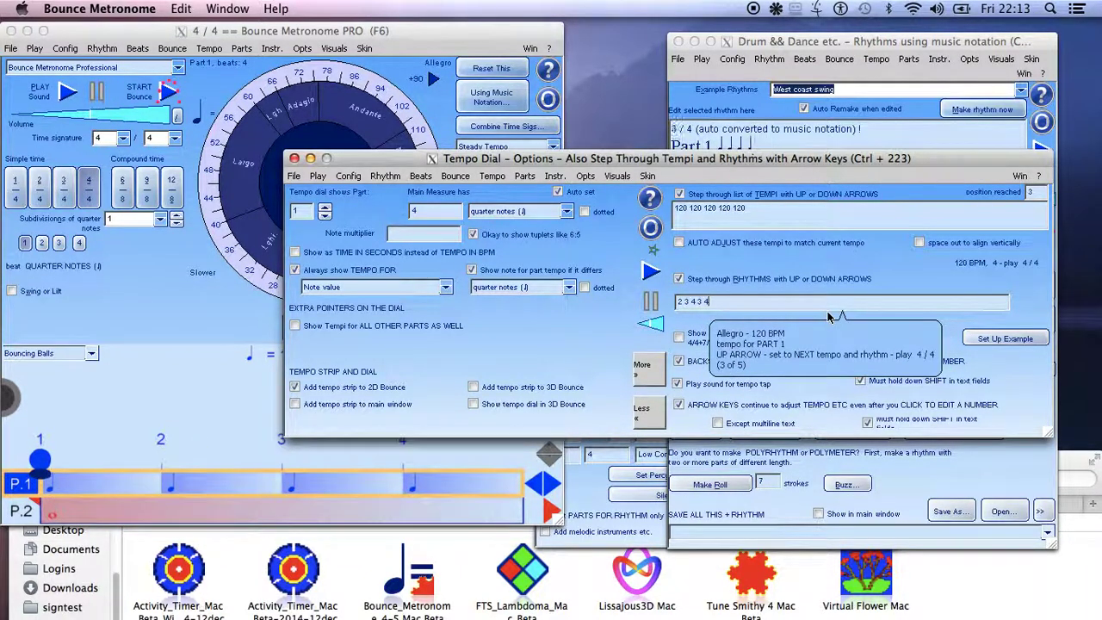
key("Up")
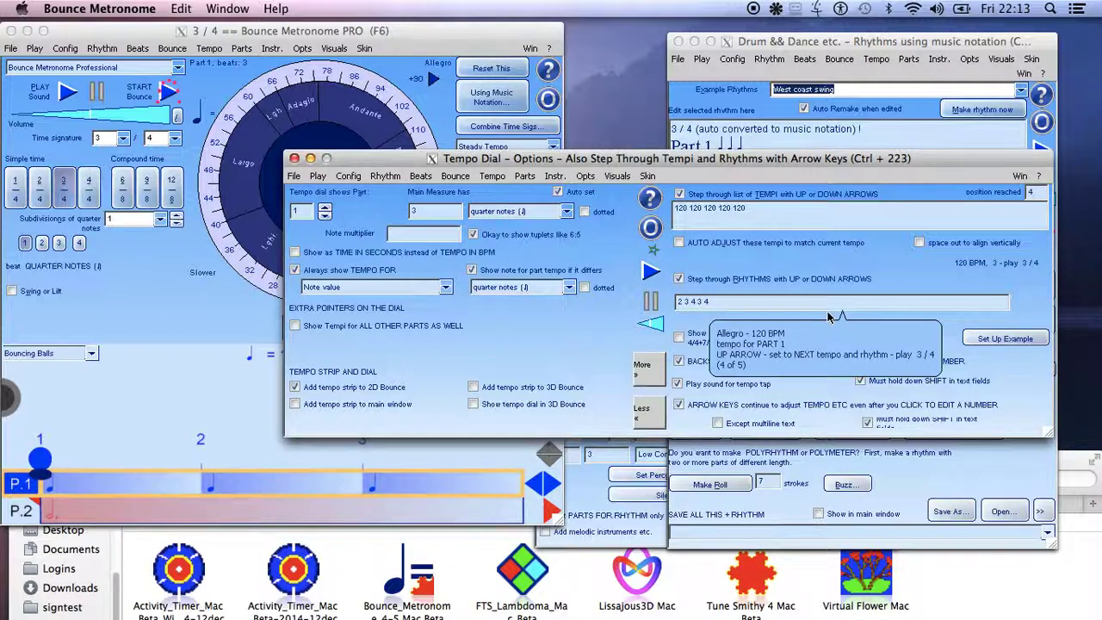
key("Up")
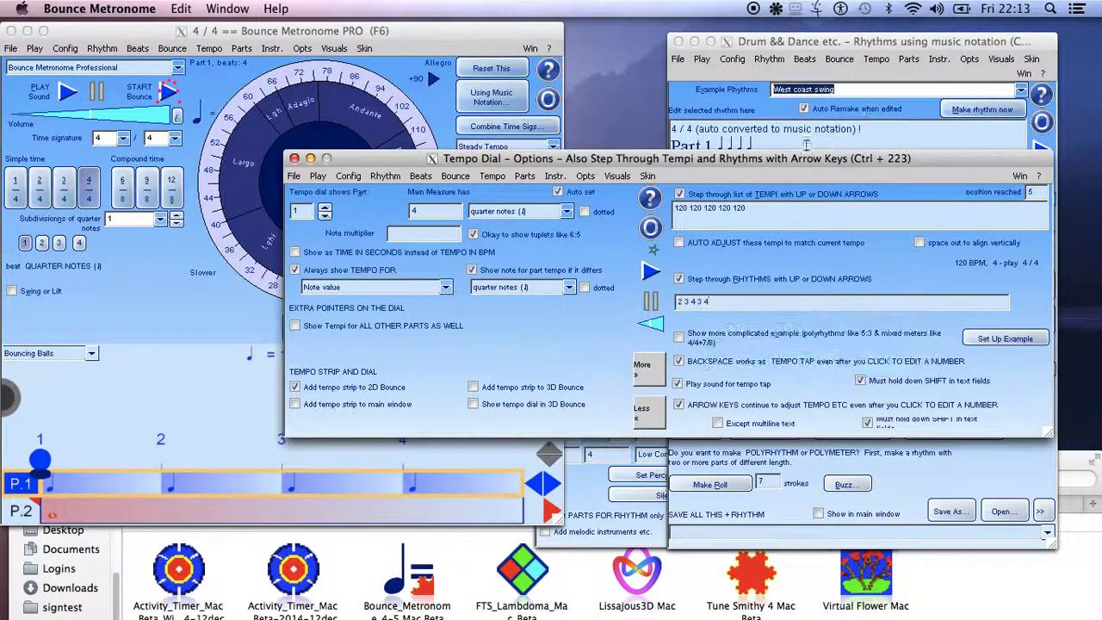
Open the simpler automatic tempo and rhythm changes window, move it higher, and enable Tempo and Rhythm Progressions.
left_click_drag(776, 161, 773, 68)
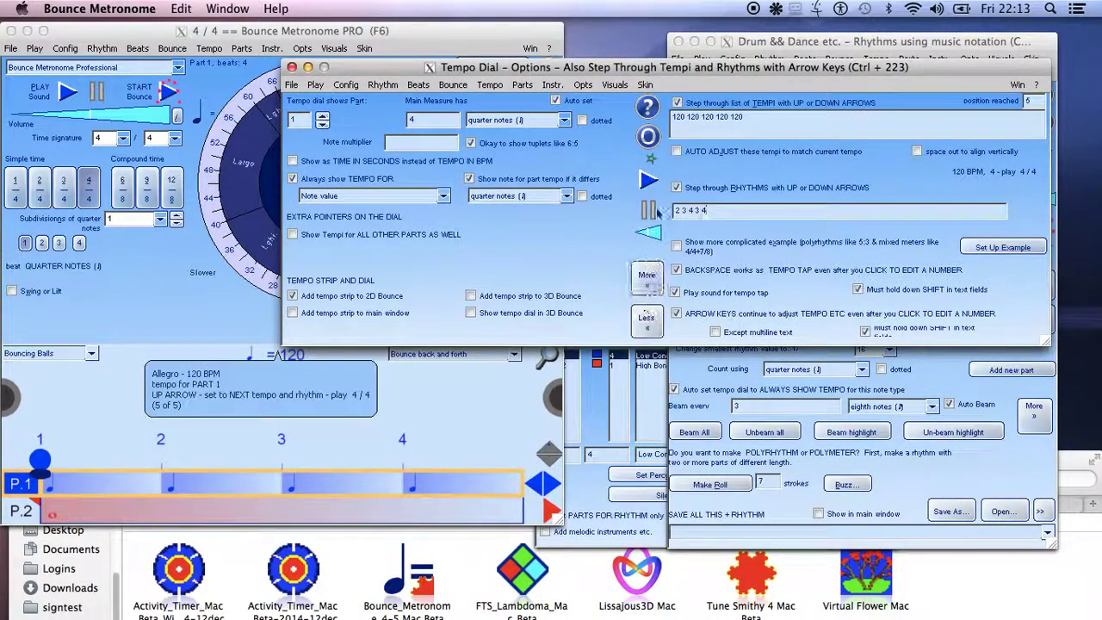
left_click(498, 87)
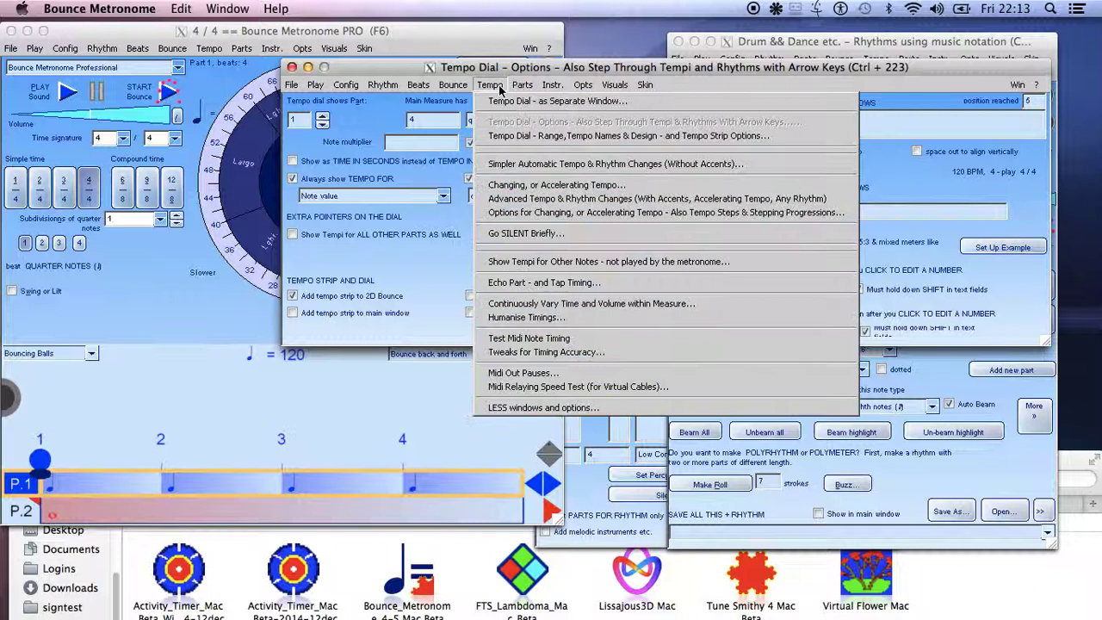
left_click(547, 164)
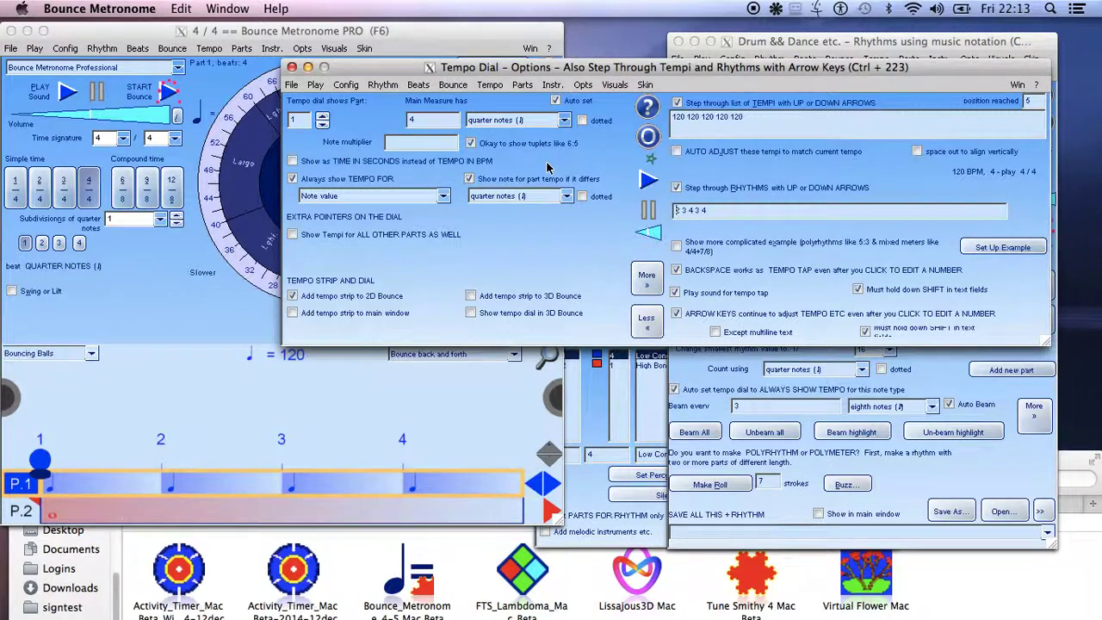
key("ctrl+2")
key("ctrl+4")
key("ctrl+5")
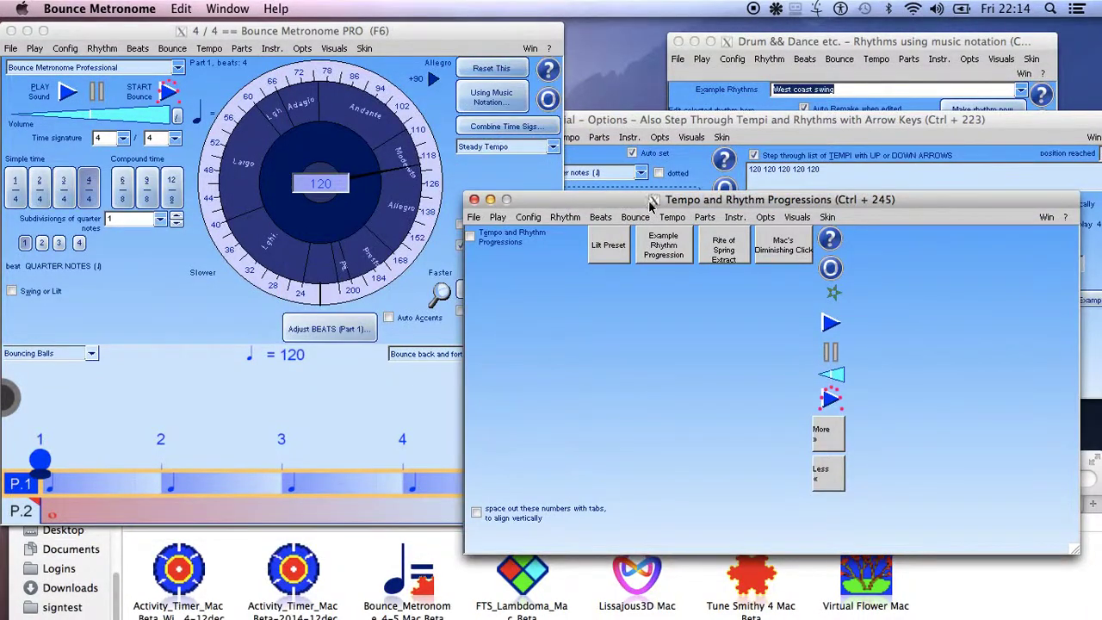
left_click_drag(652, 203, 625, 109)
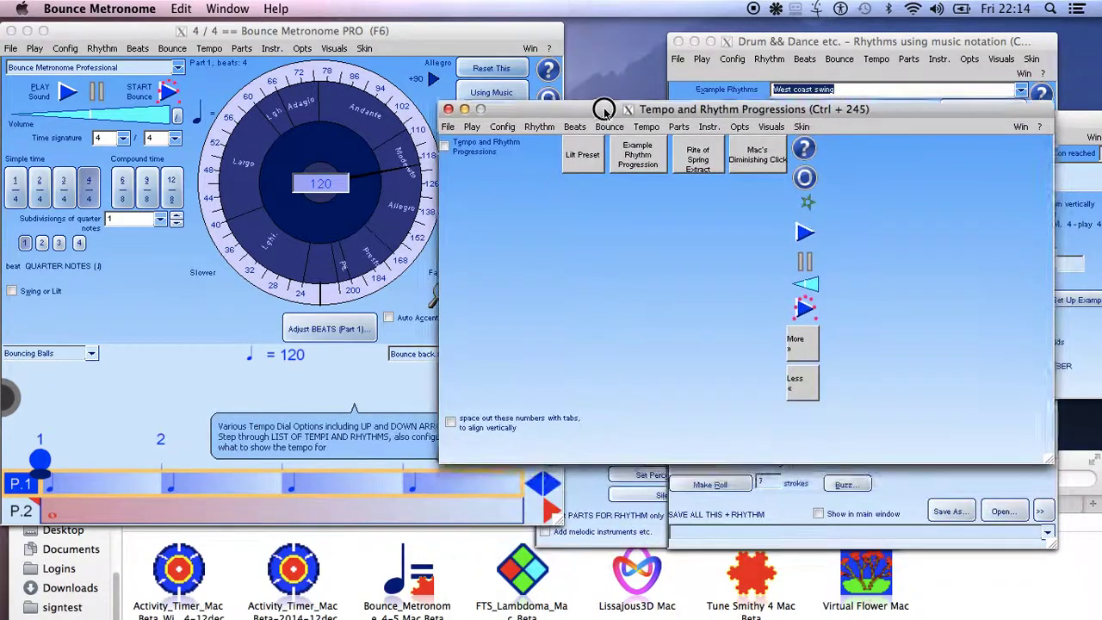
left_click(462, 145)
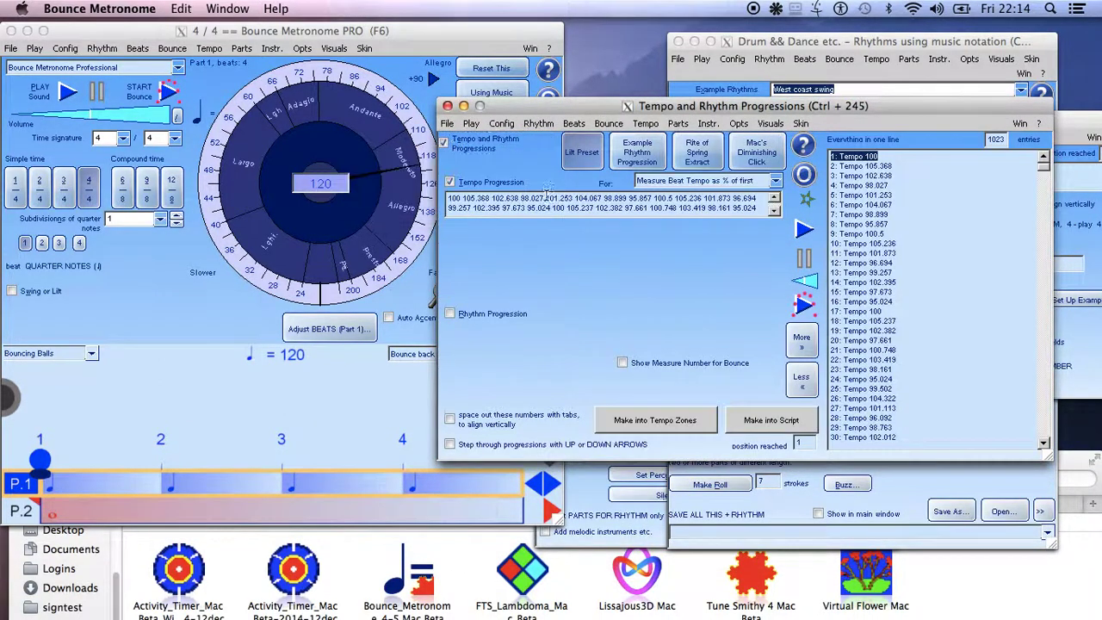
Load the Example Rhythm Progression and look over its list of rhythms and tempi.
left_click(643, 147)
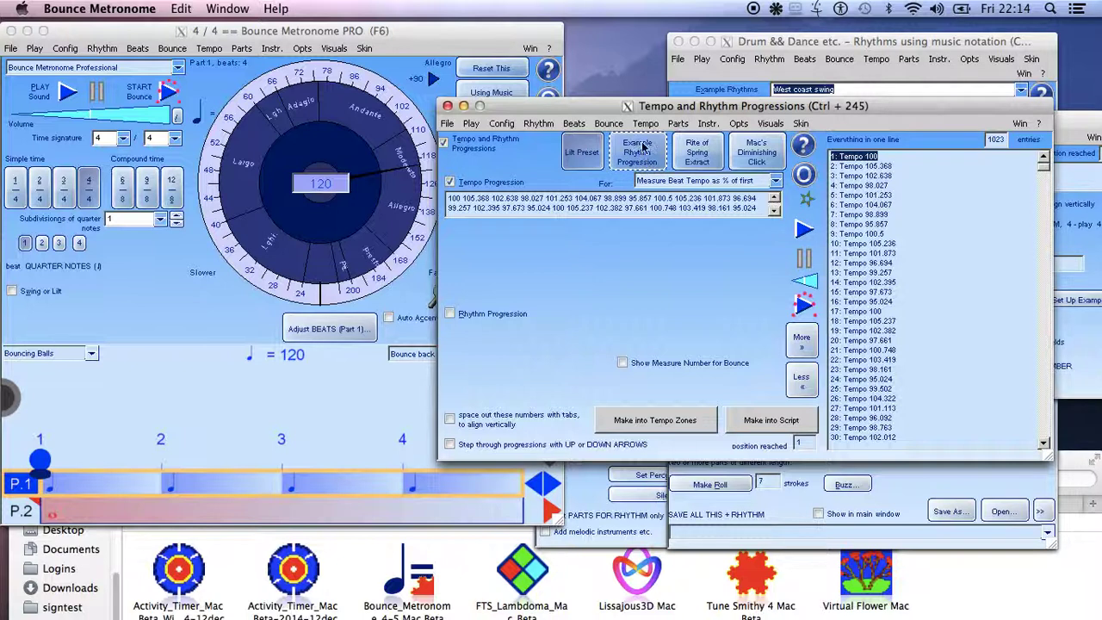
left_click(642, 147)
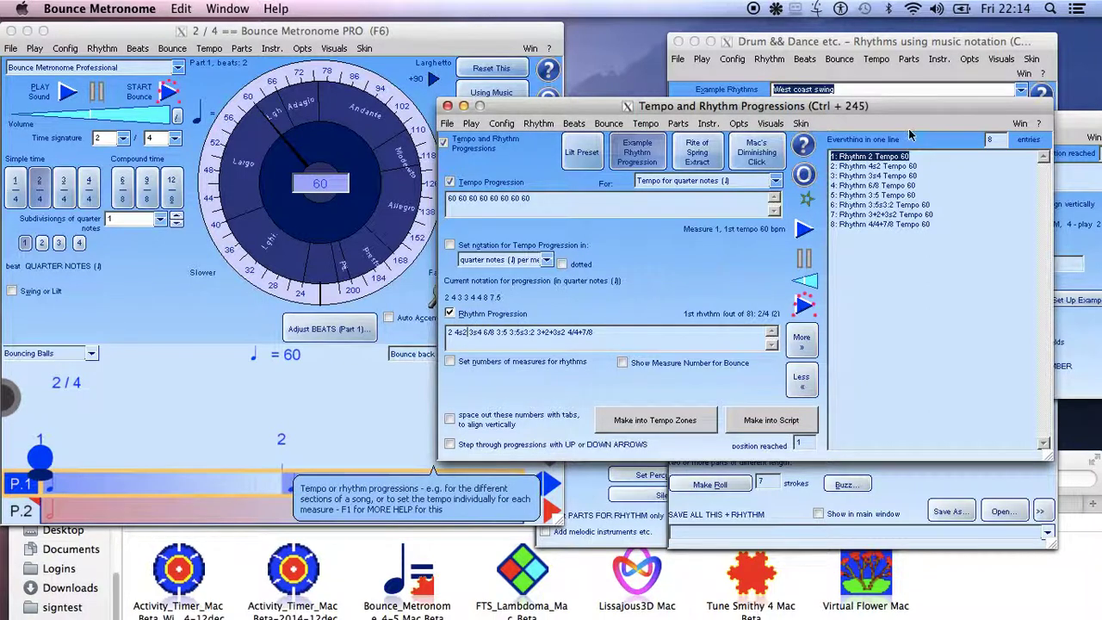
left_click(937, 165)
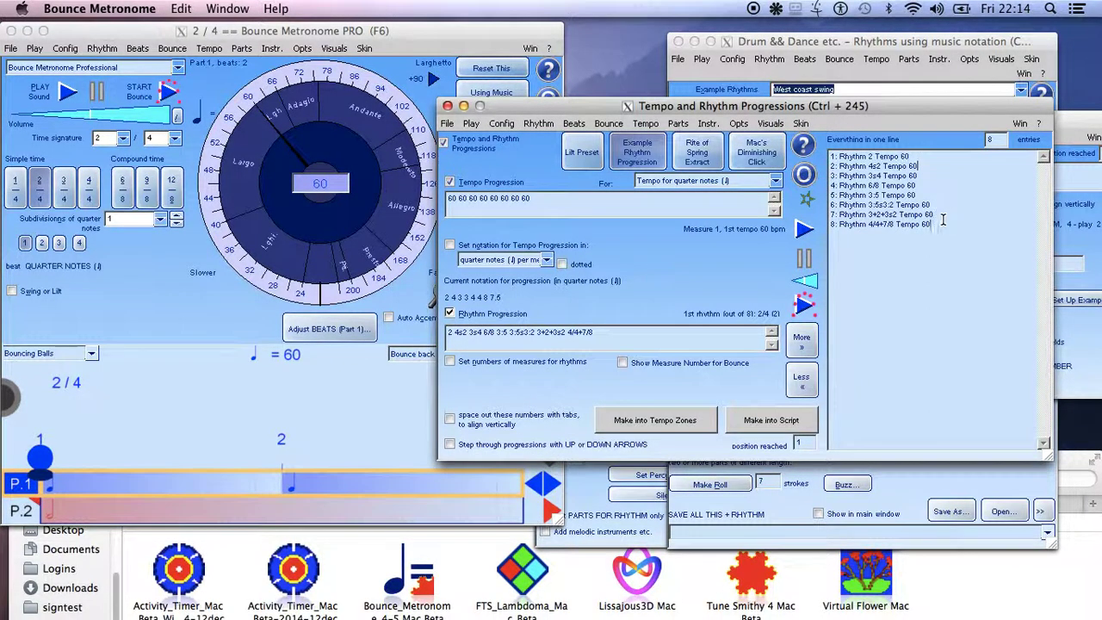
Try the Rite of Spring Extract and Lilt Preset progressions, returning to the Example Rhythm Progression.
left_click(540, 148)
left_click(676, 148)
left_click(693, 155)
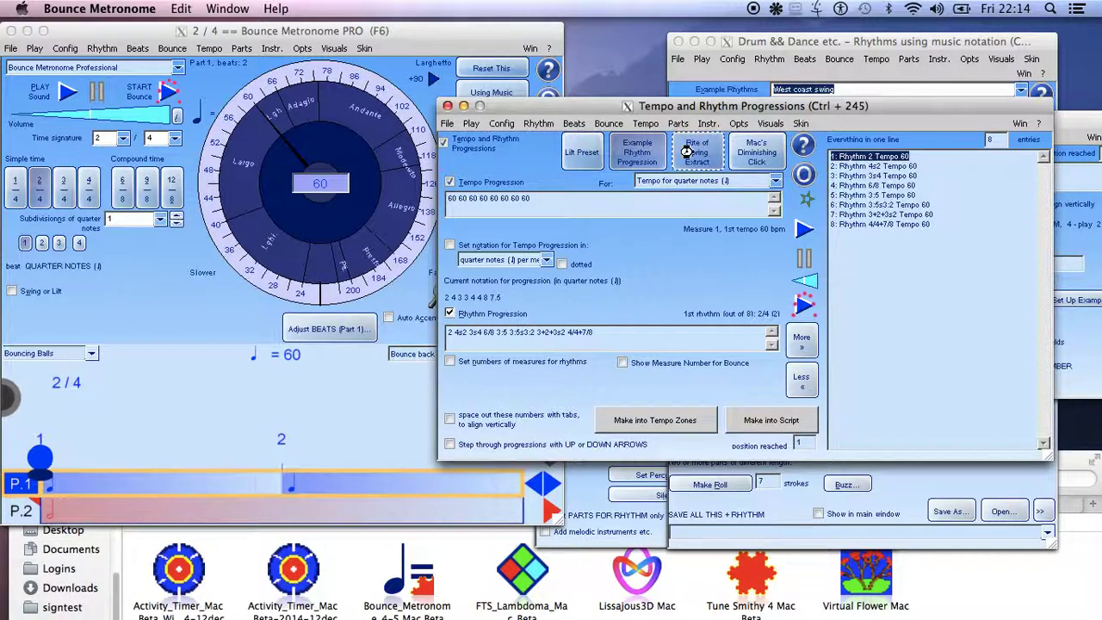
left_click(697, 156)
left_click(704, 161)
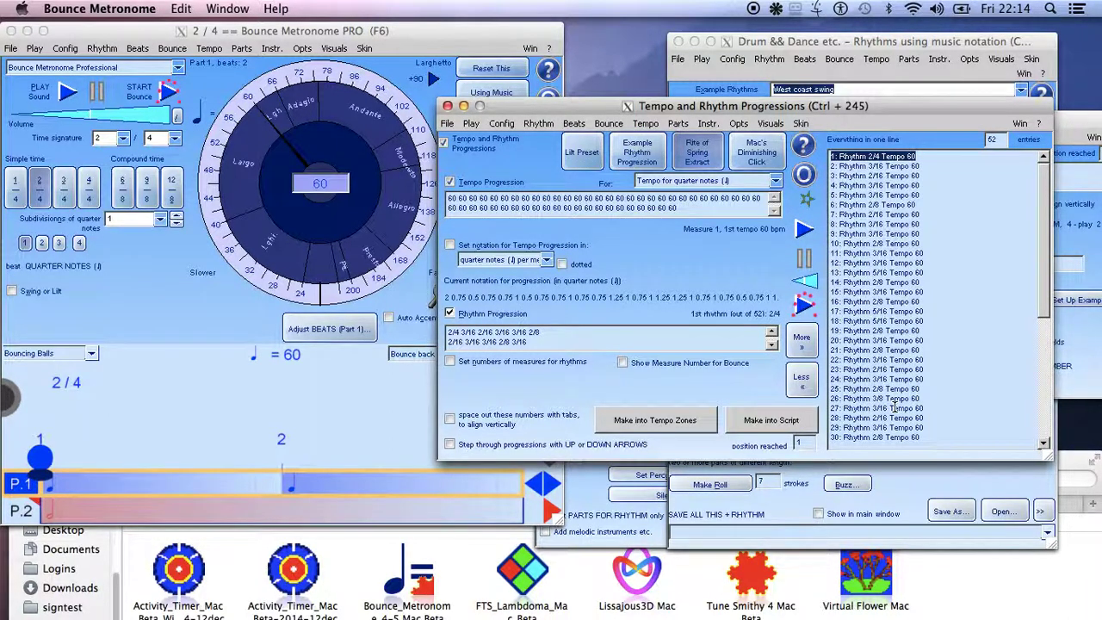
left_click(593, 153)
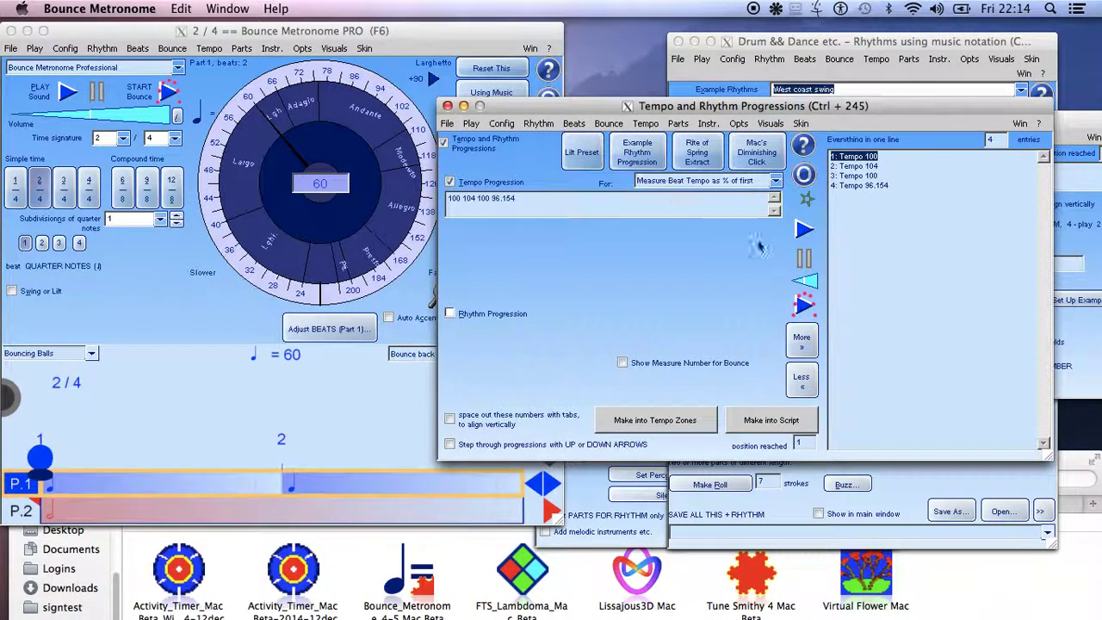
left_click(631, 158)
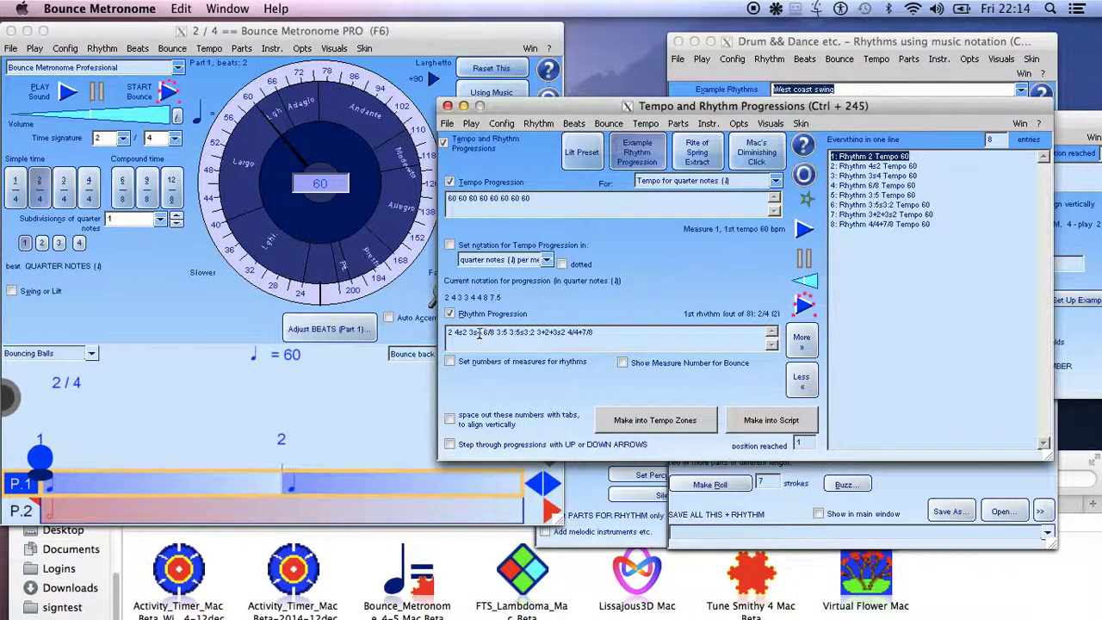
Switch the tempo and rhythm progressions off and on again, play the example through to 4/4+7/8, and stop playback.
left_click(444, 144)
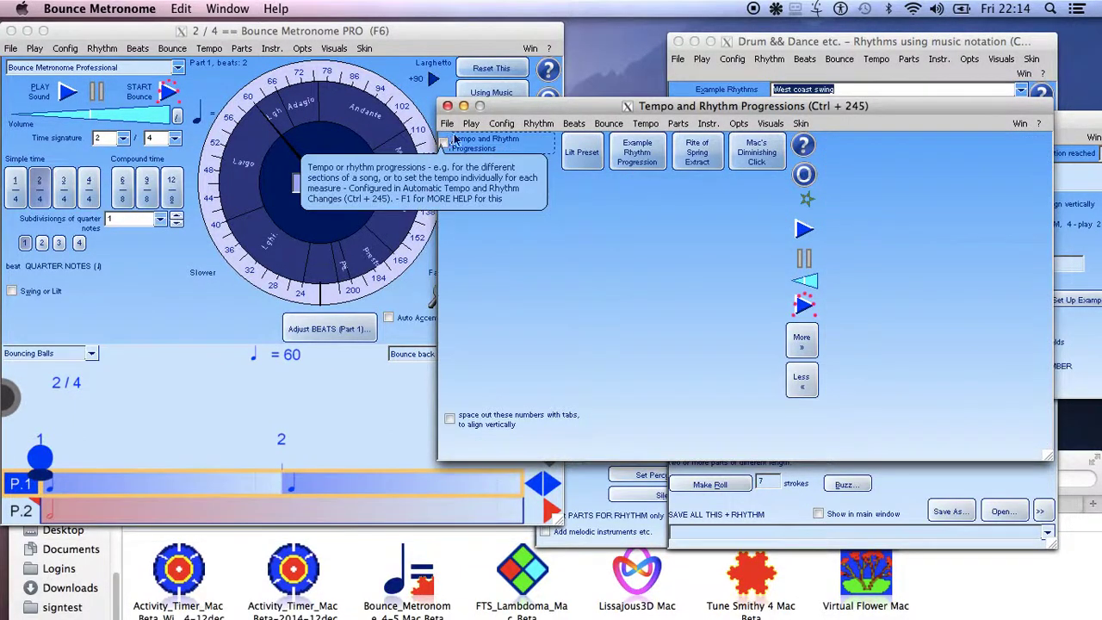
left_click(445, 144)
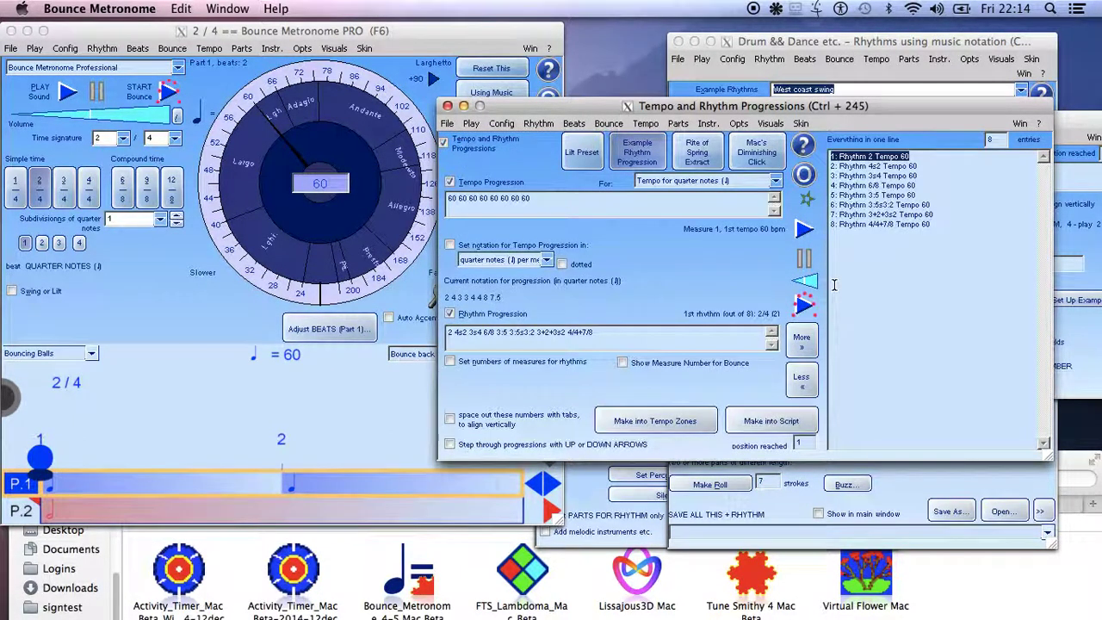
left_click(804, 229)
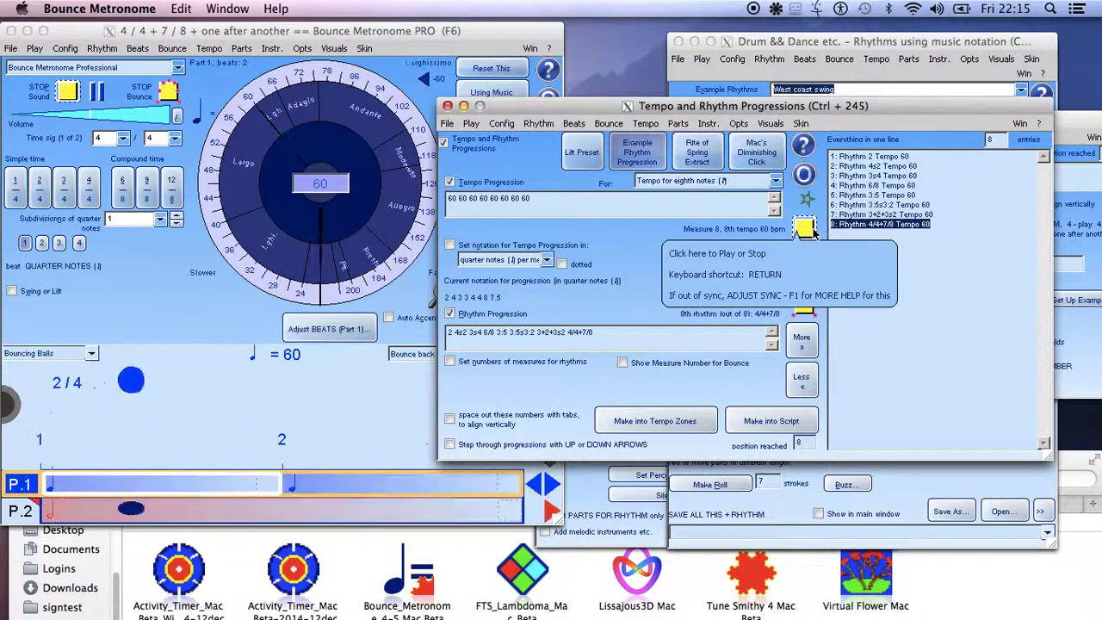
left_click(812, 230)
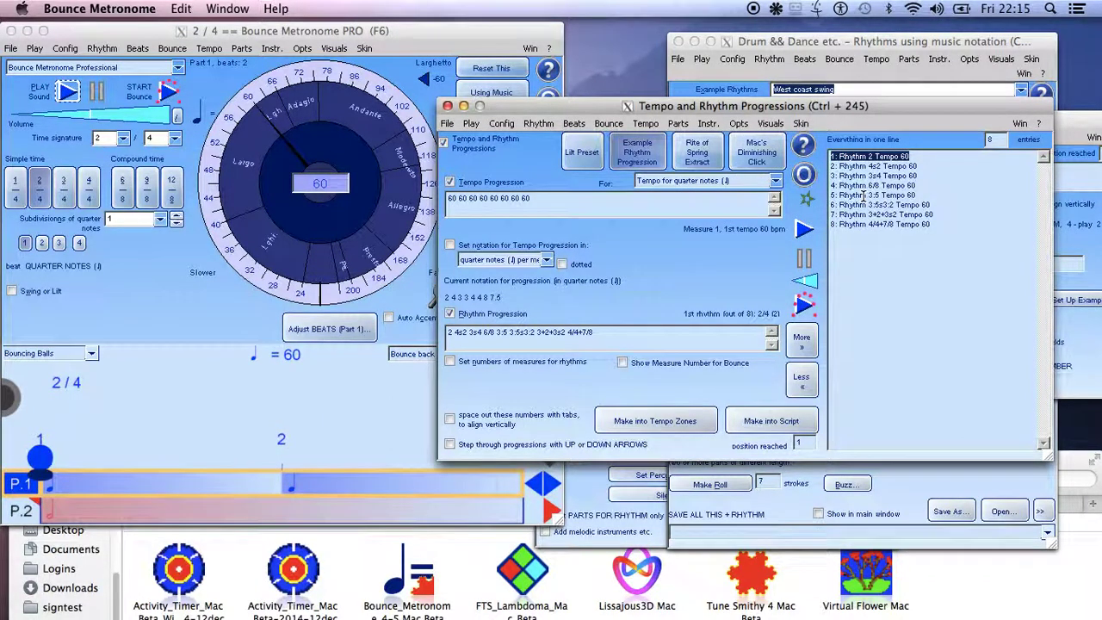
Move the progressions window lower and bring the Tempo Dial options window to the front, positioned above it.
left_click_drag(529, 105, 523, 202)
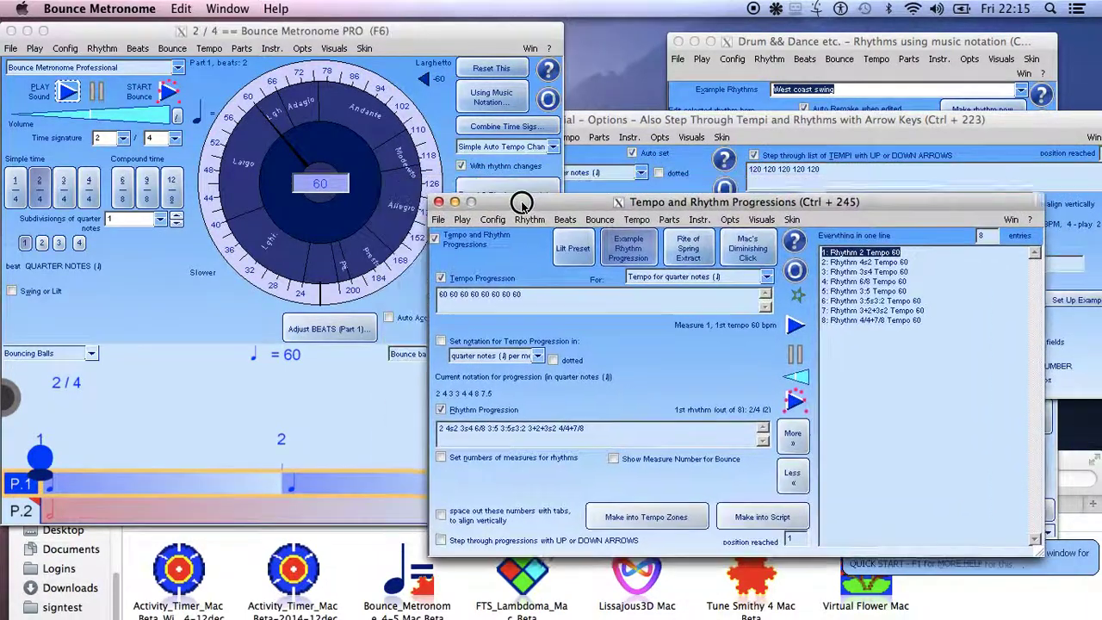
left_click(619, 123)
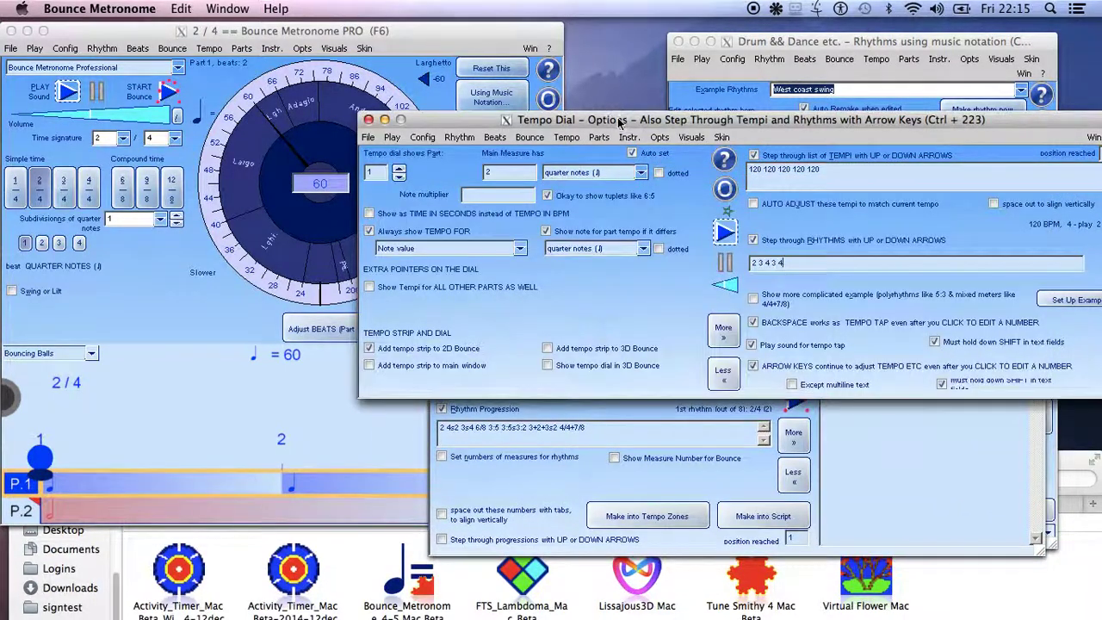
left_click_drag(618, 123, 577, 42)
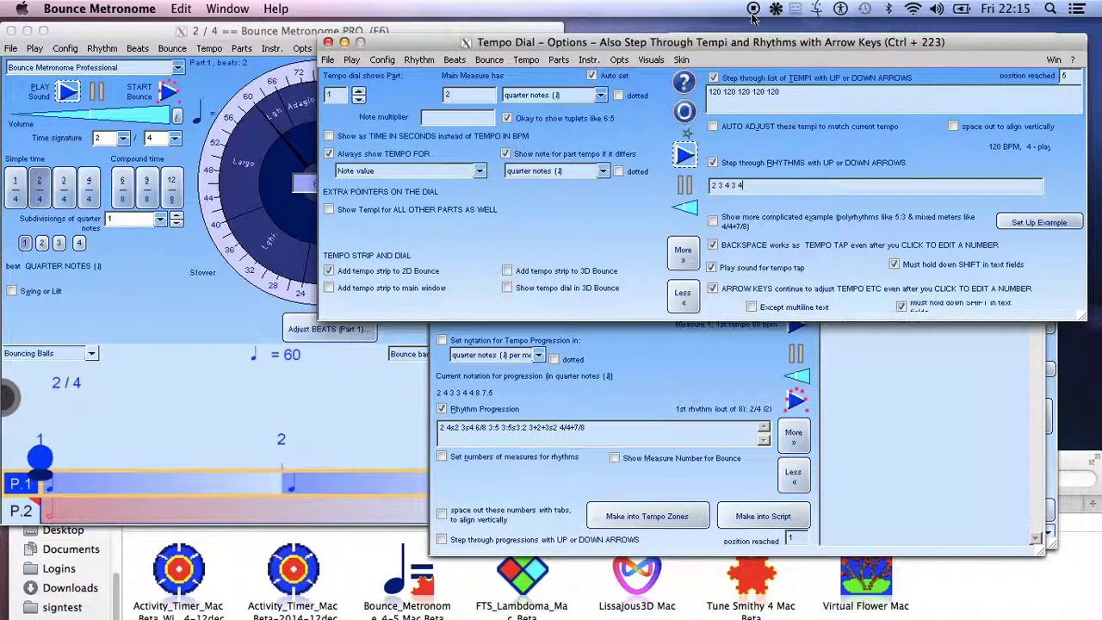
left_click_drag(728, 46, 733, 38)
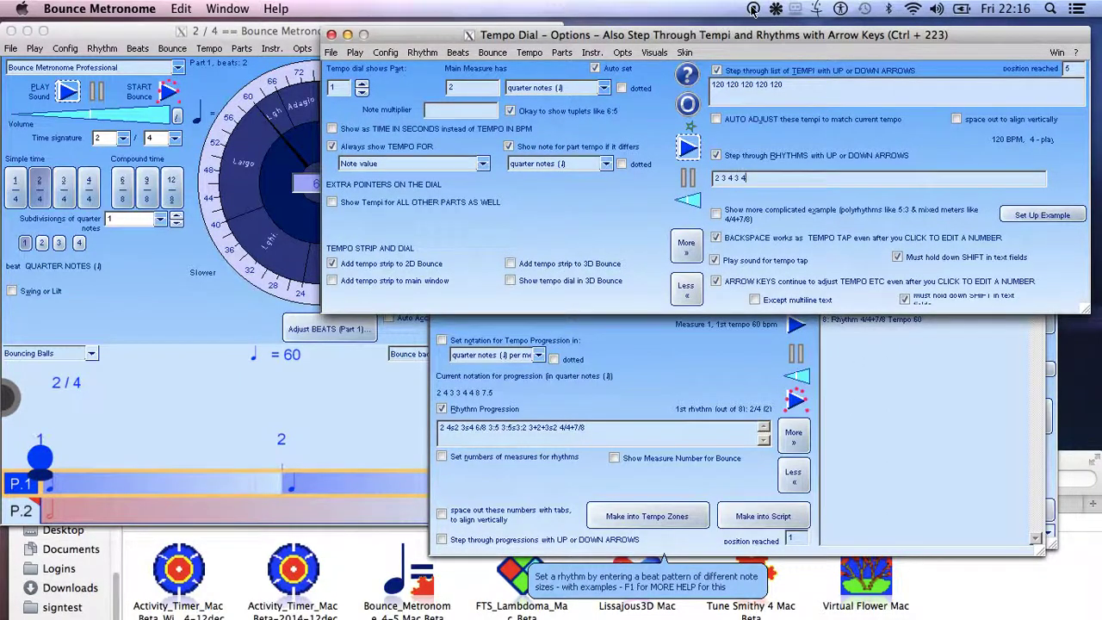